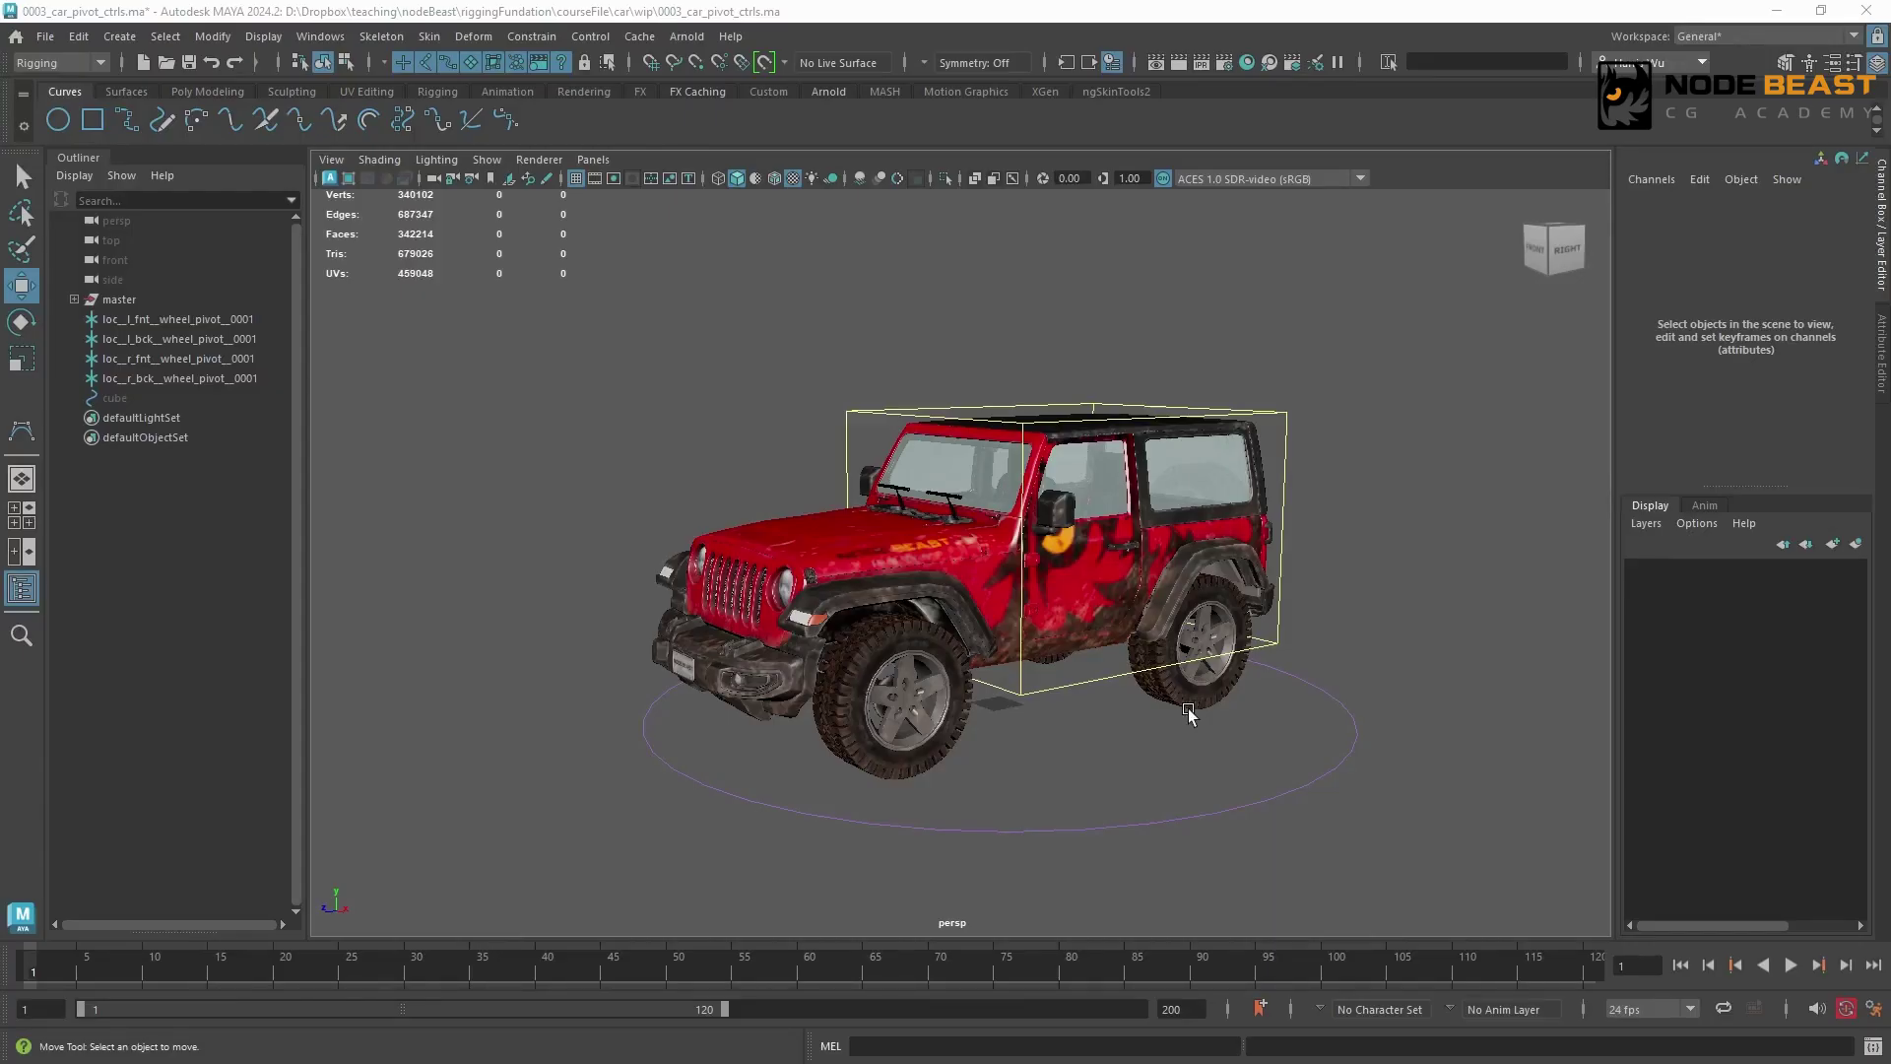
Inspect the centre-of-gravity control and the front and back pairs of wheel pivot locators
click(1074, 683)
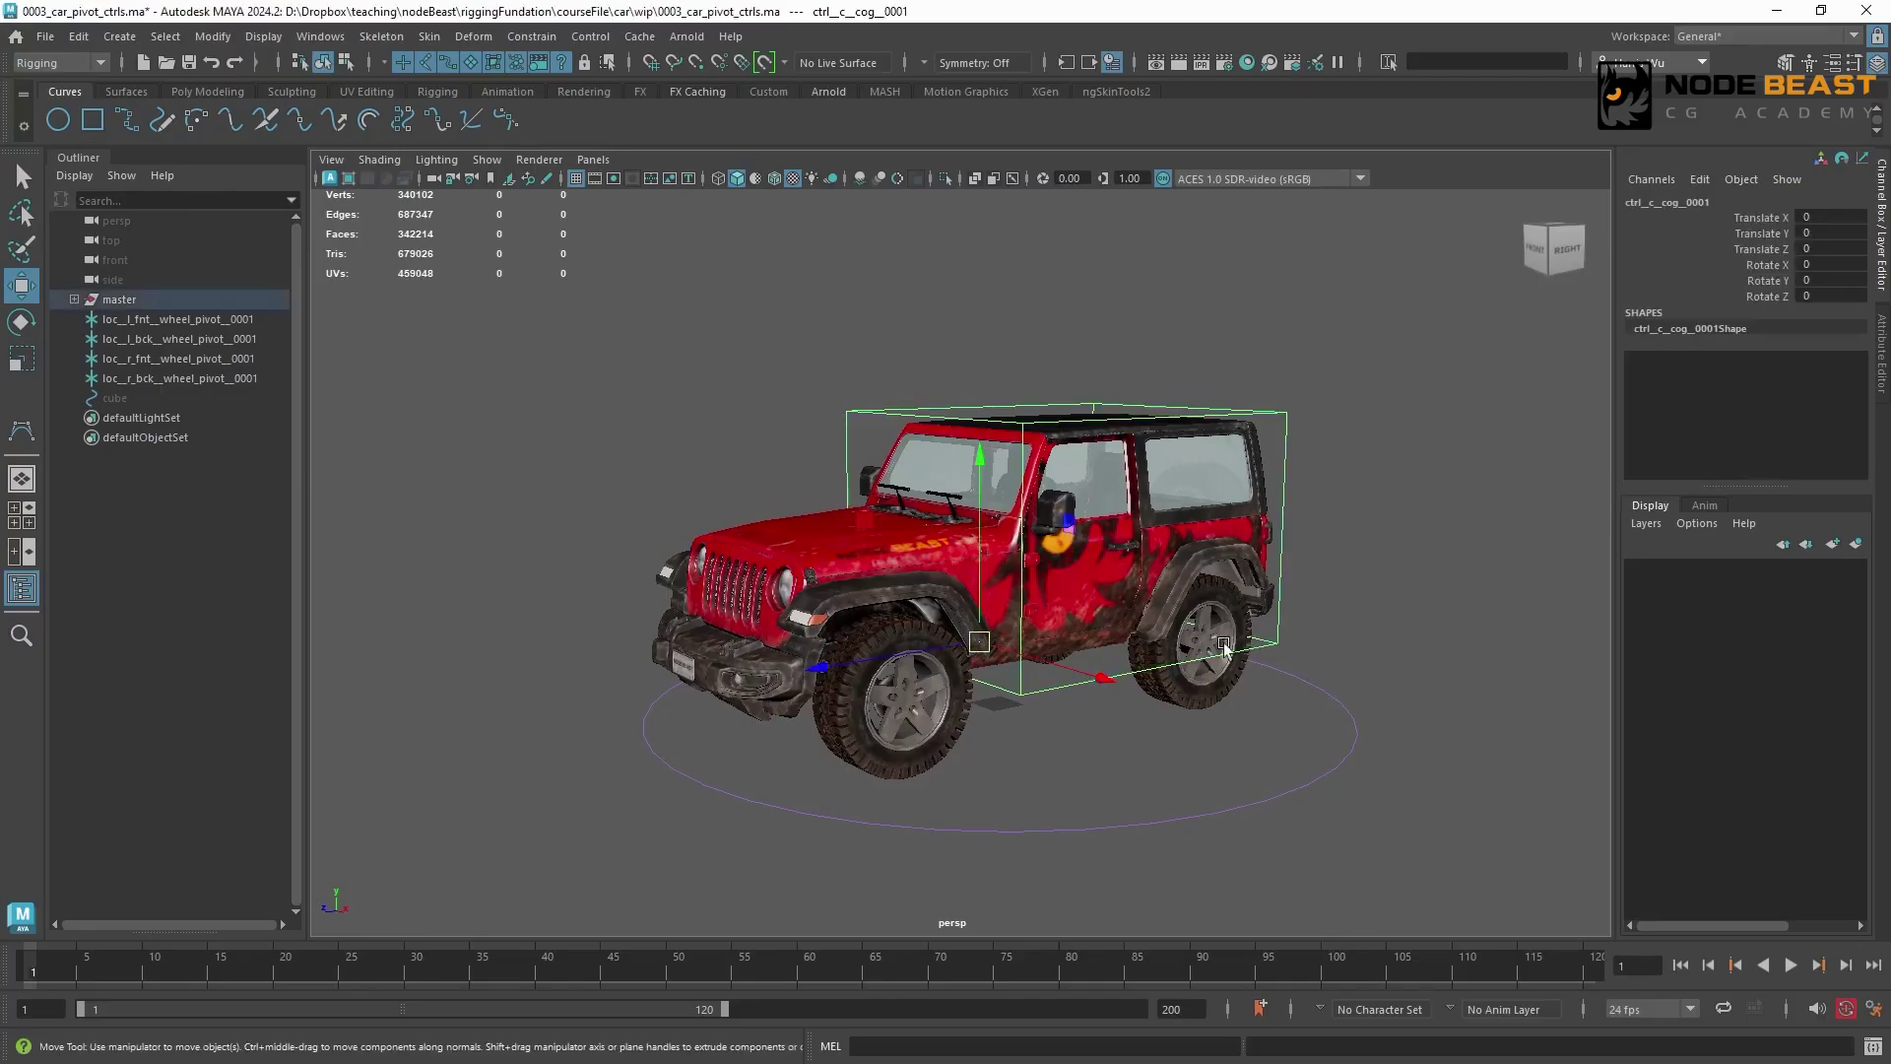
click(256, 320)
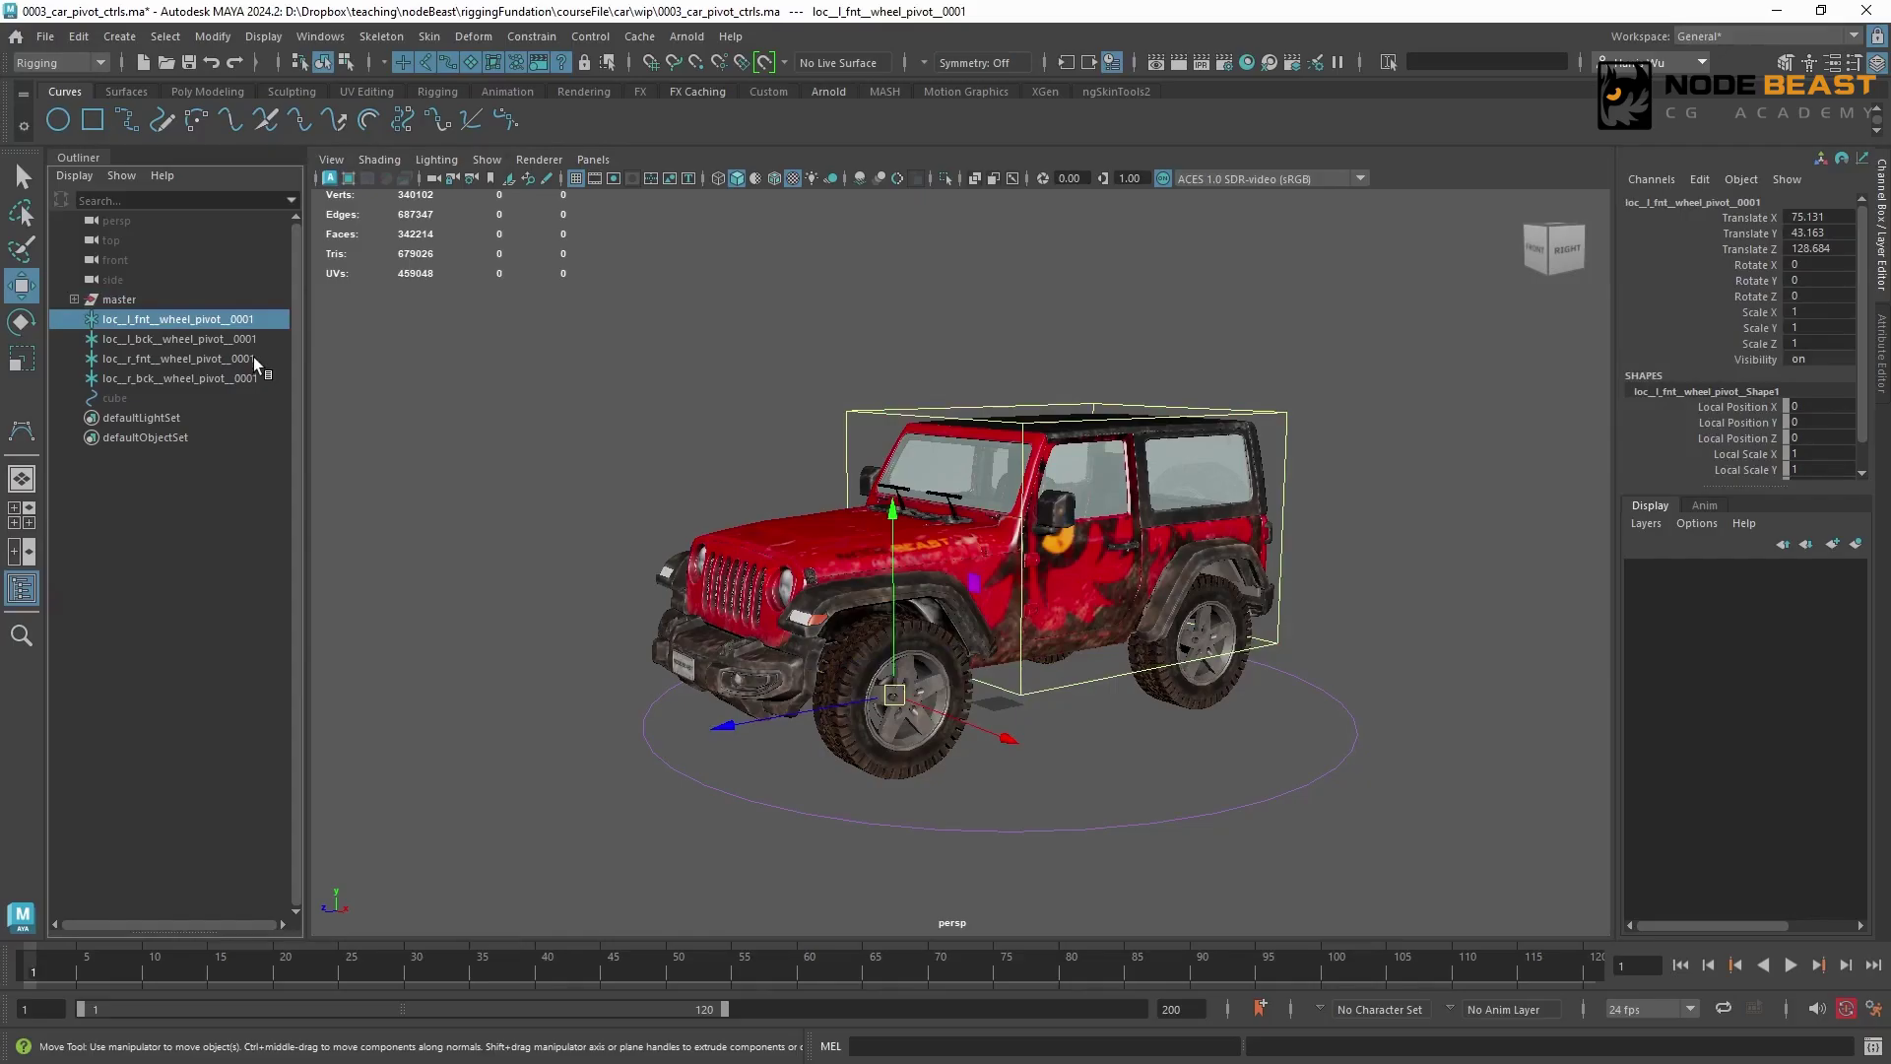
ctrl+click(252, 359)
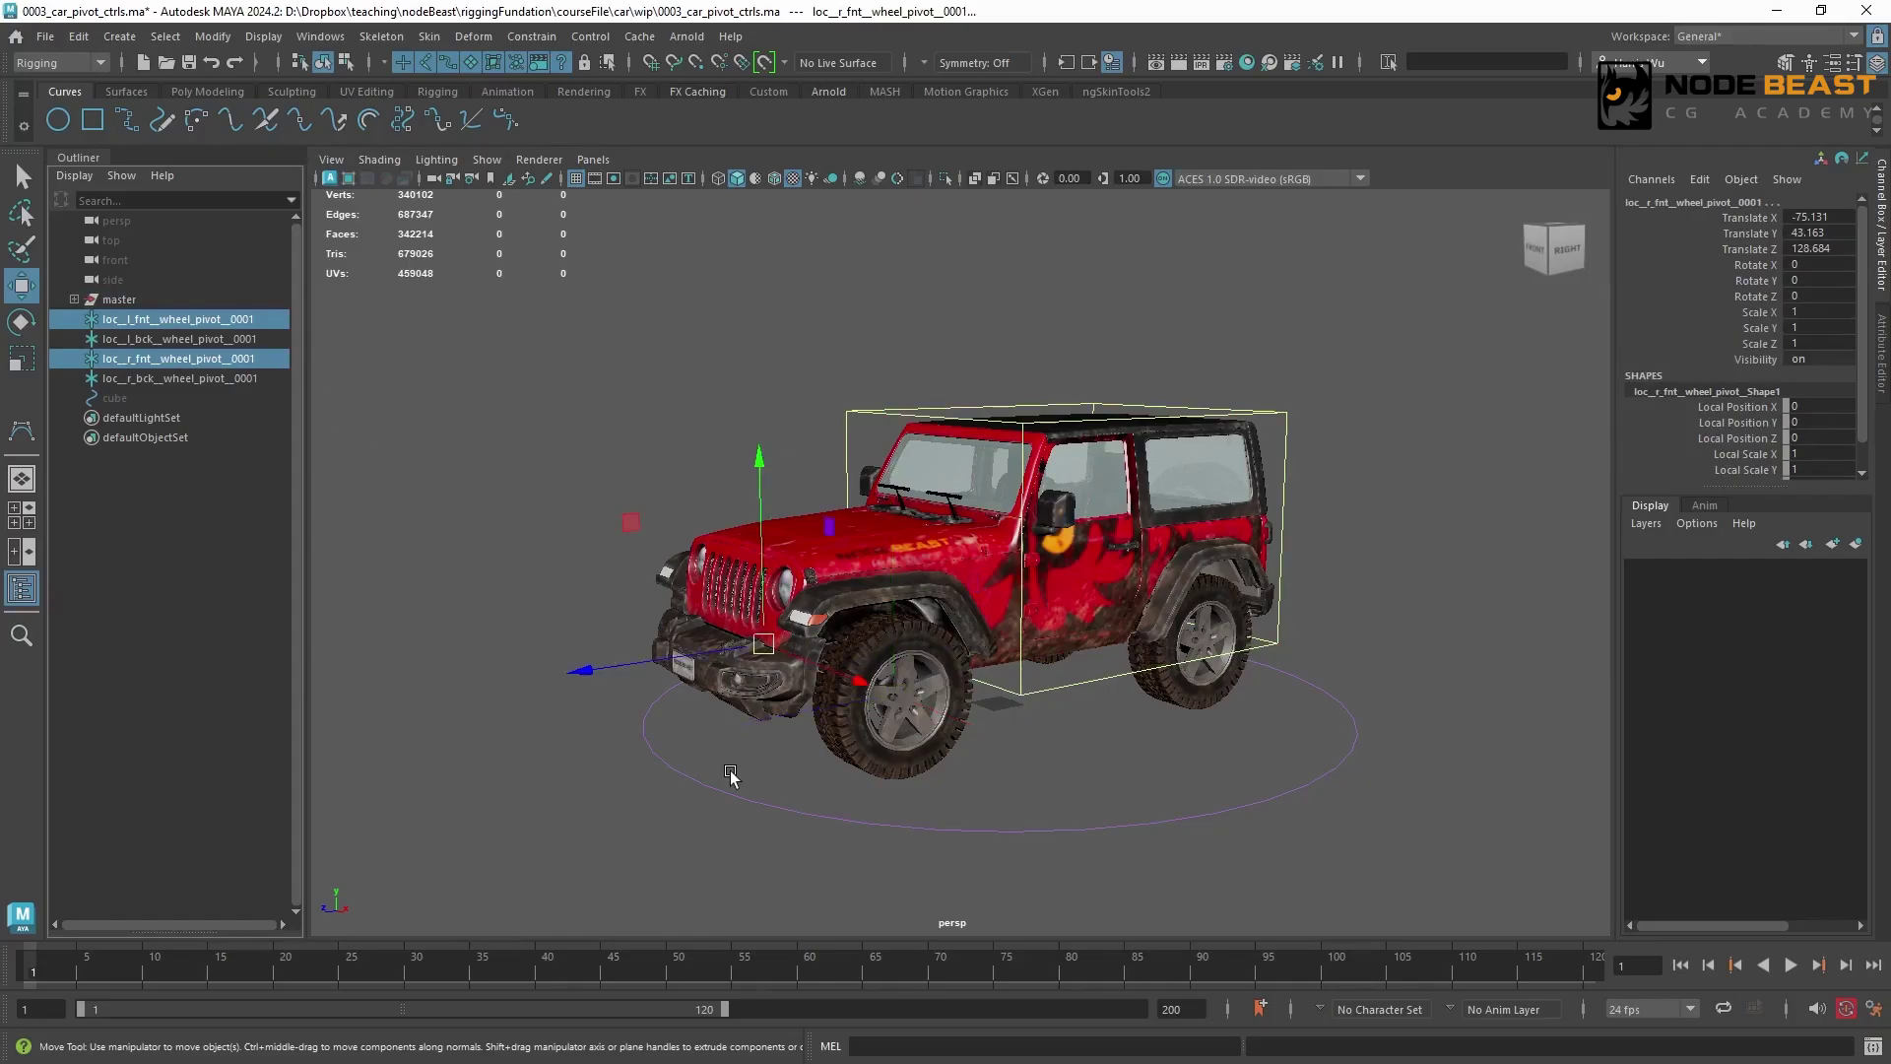
click(231, 339)
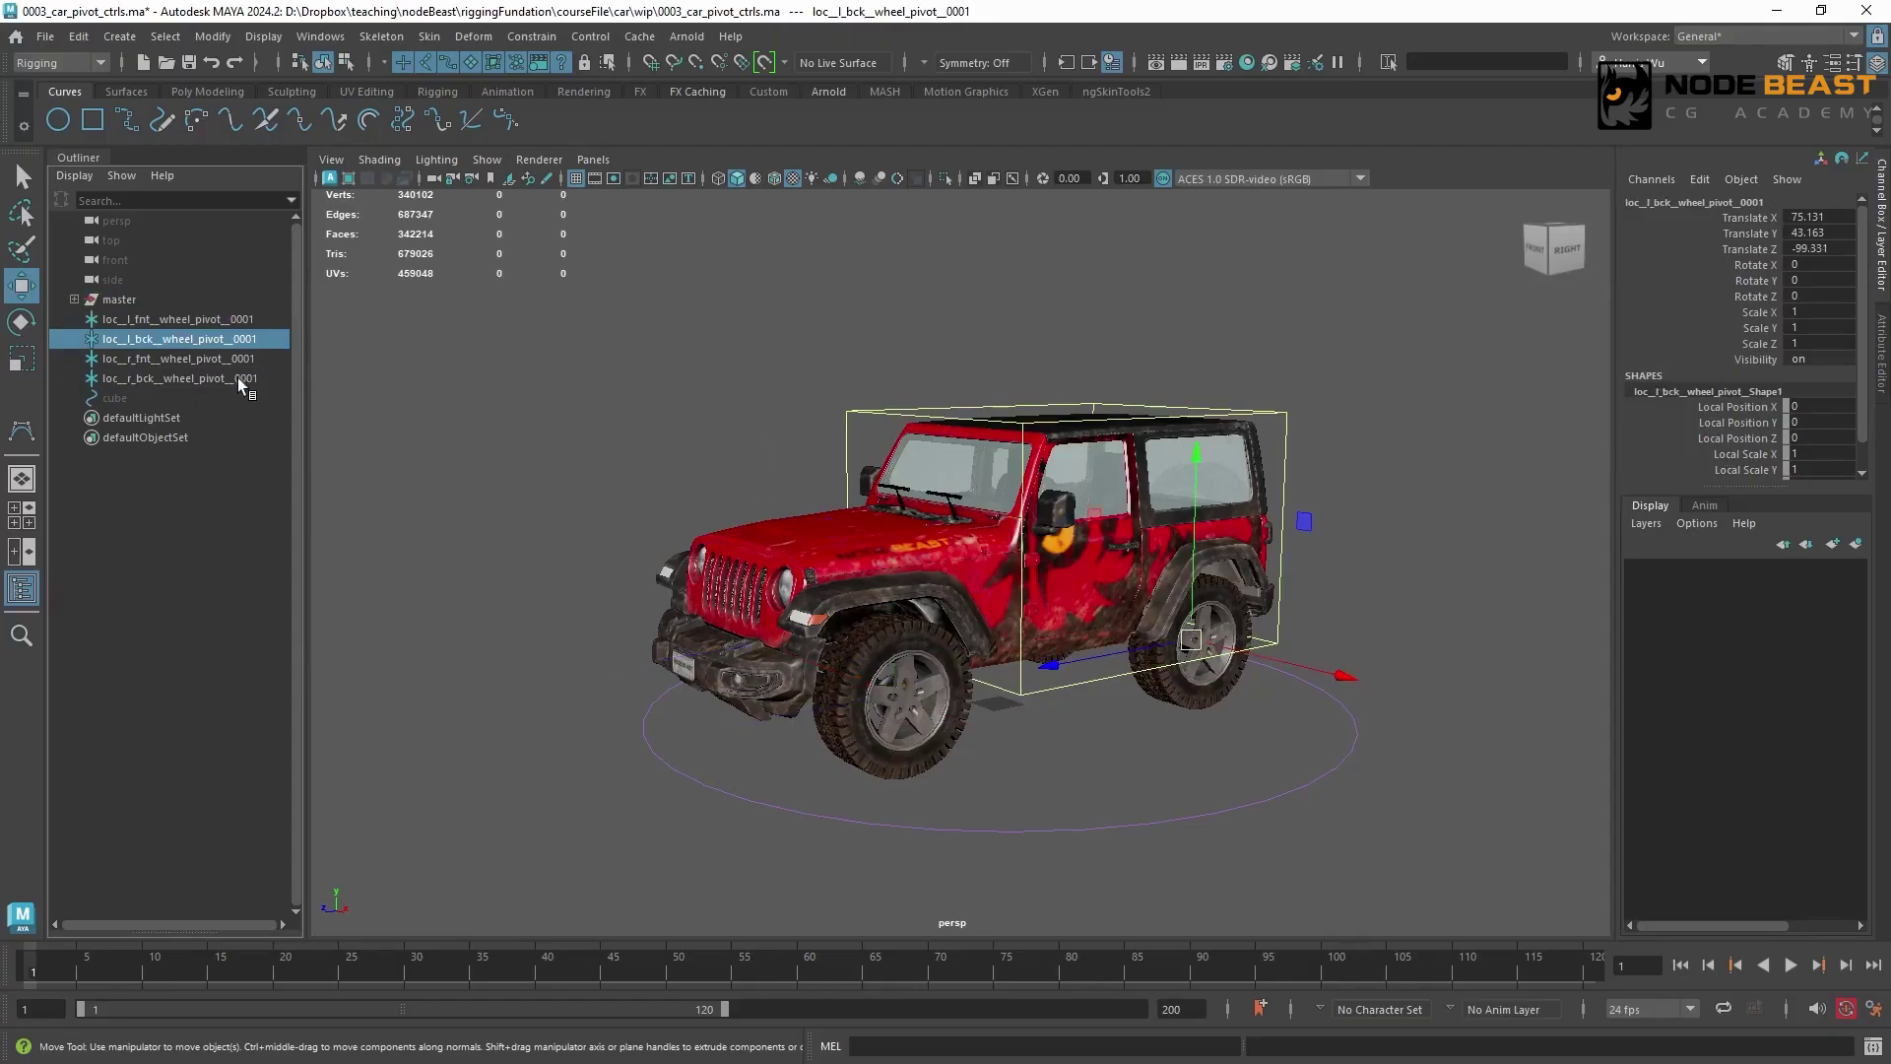
ctrl+click(234, 381)
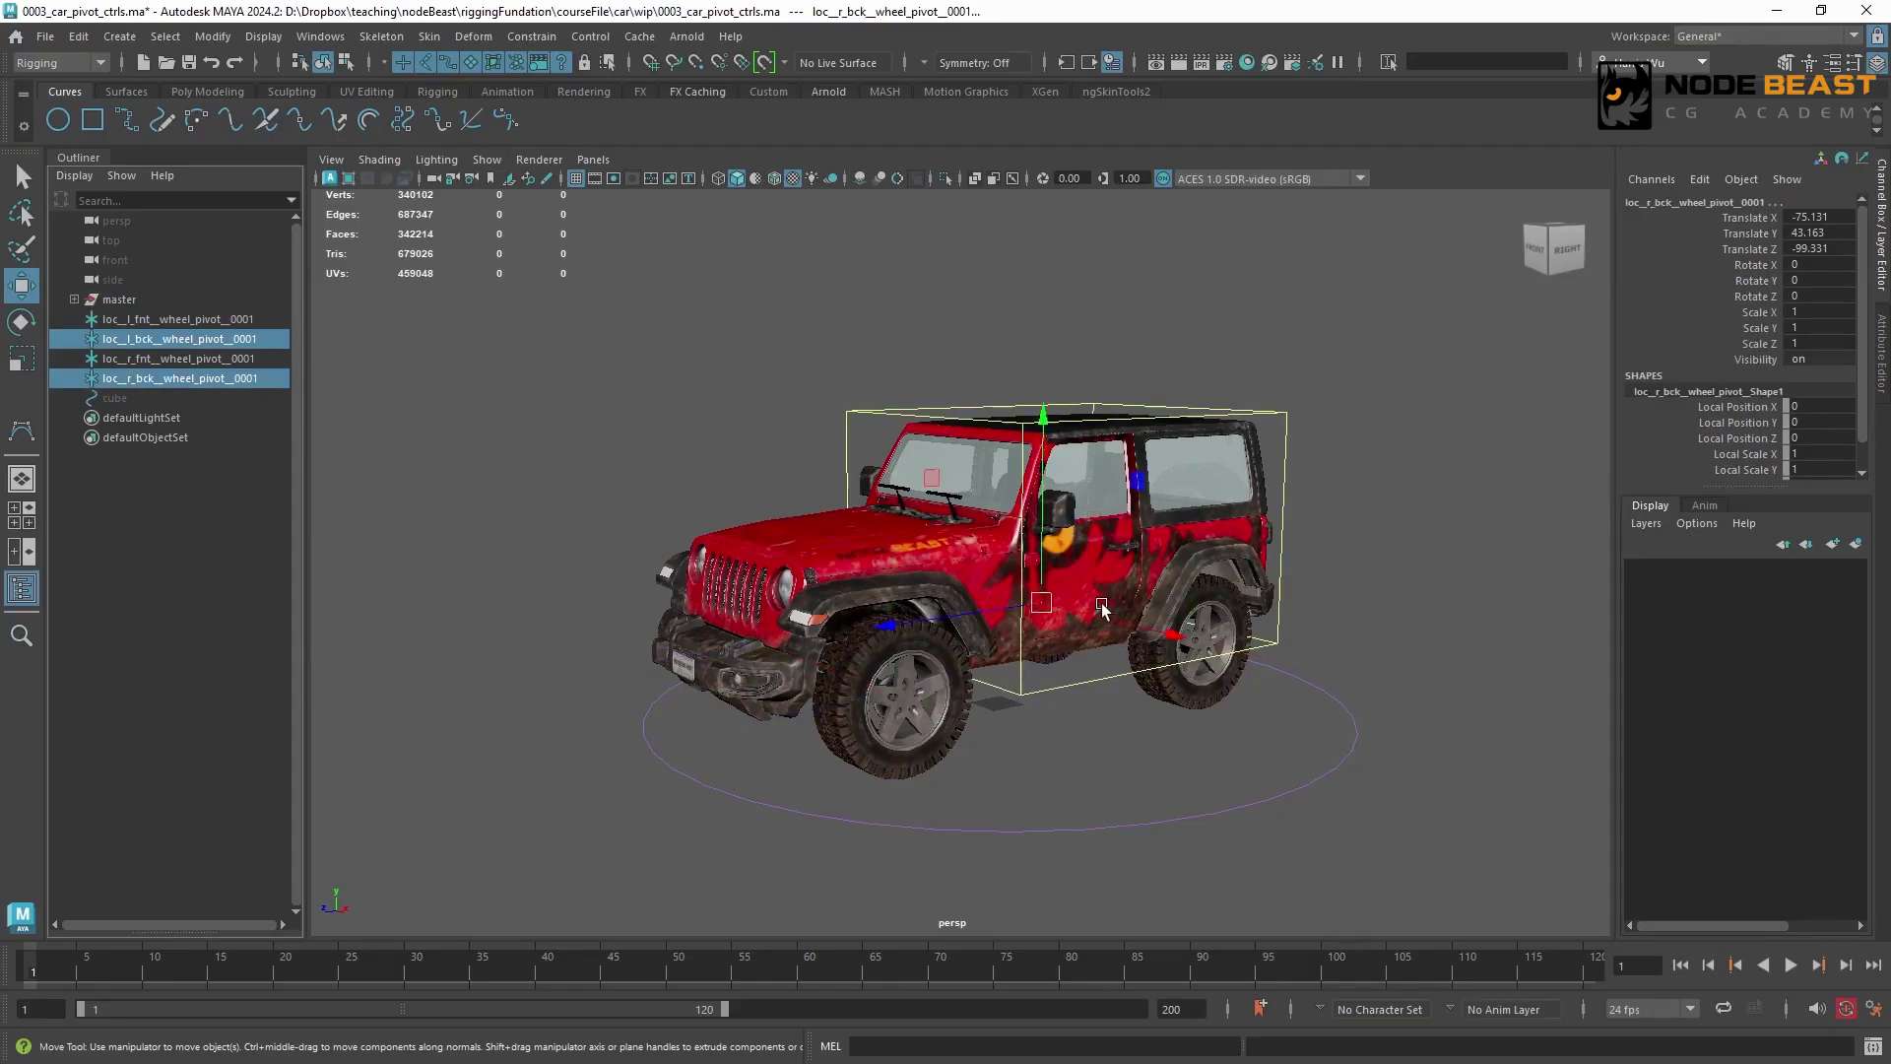
click(610, 424)
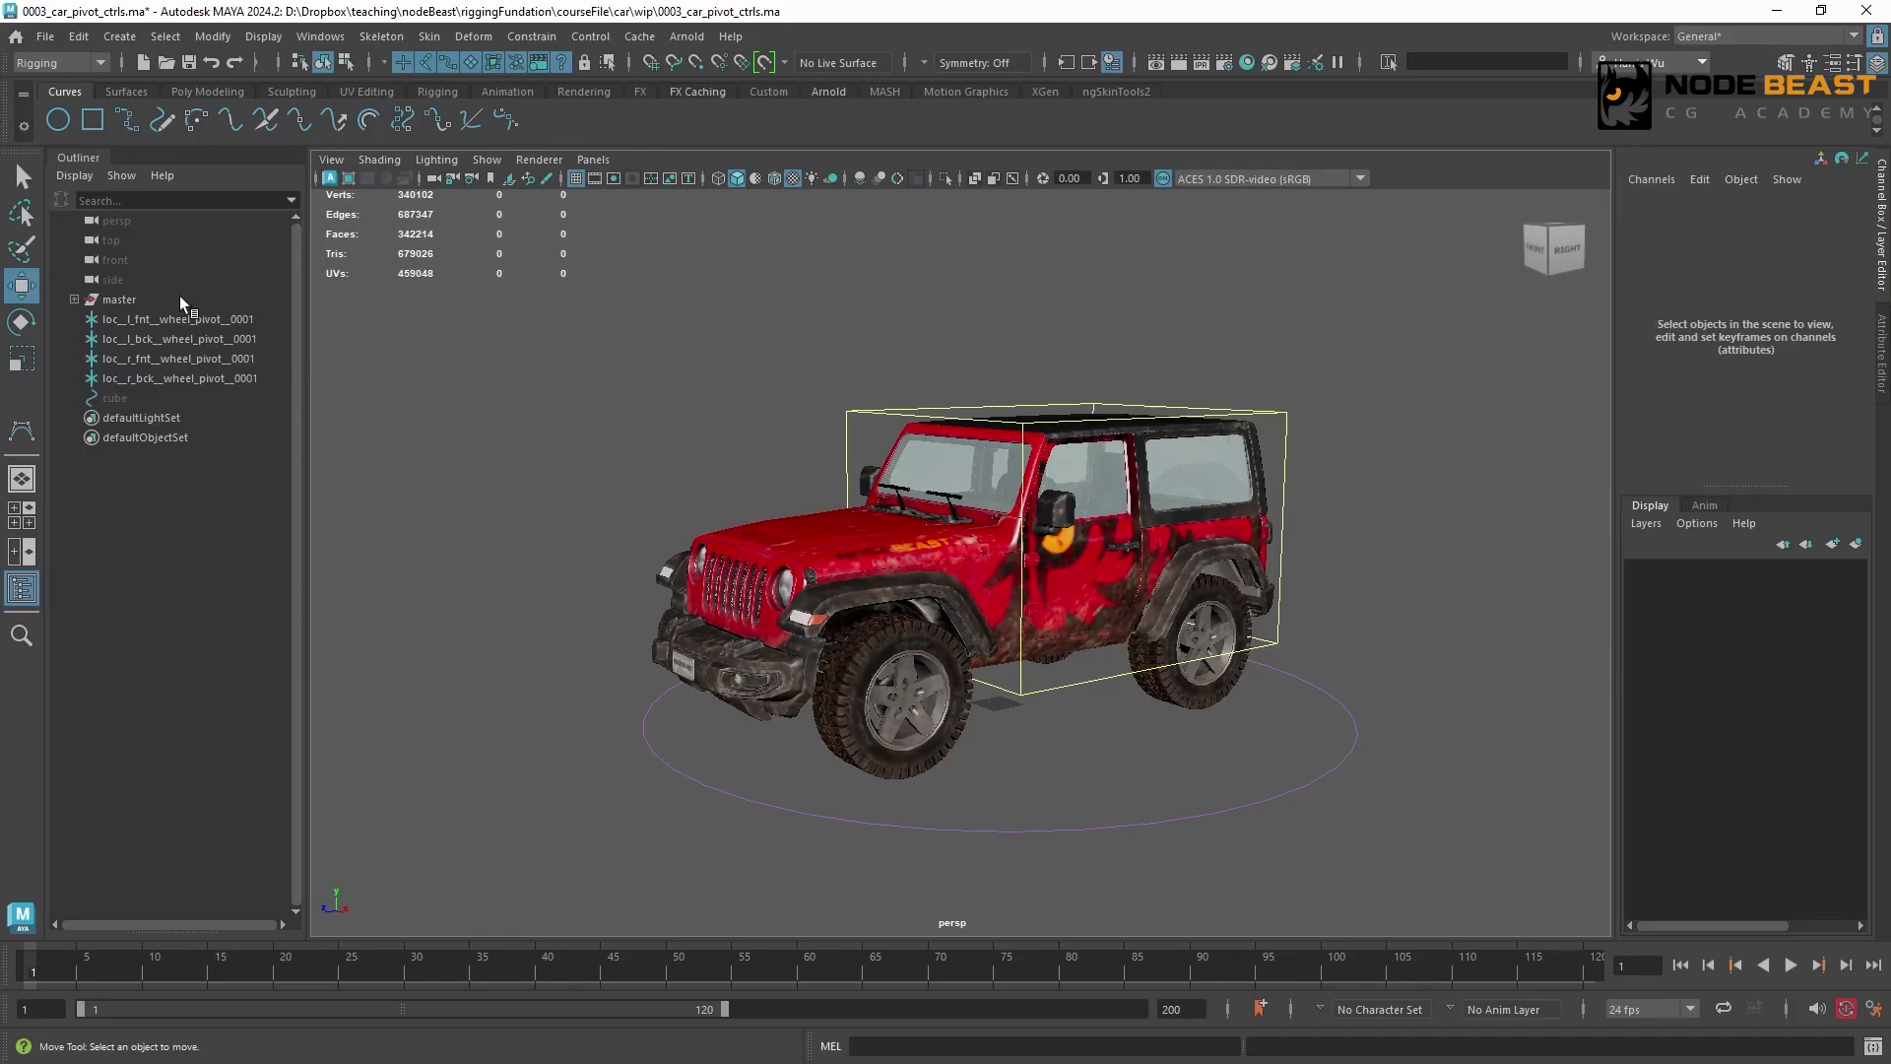
Hide the master group and set up the CV Curve tool in the front view
click(119, 300)
key(ctrl+h)
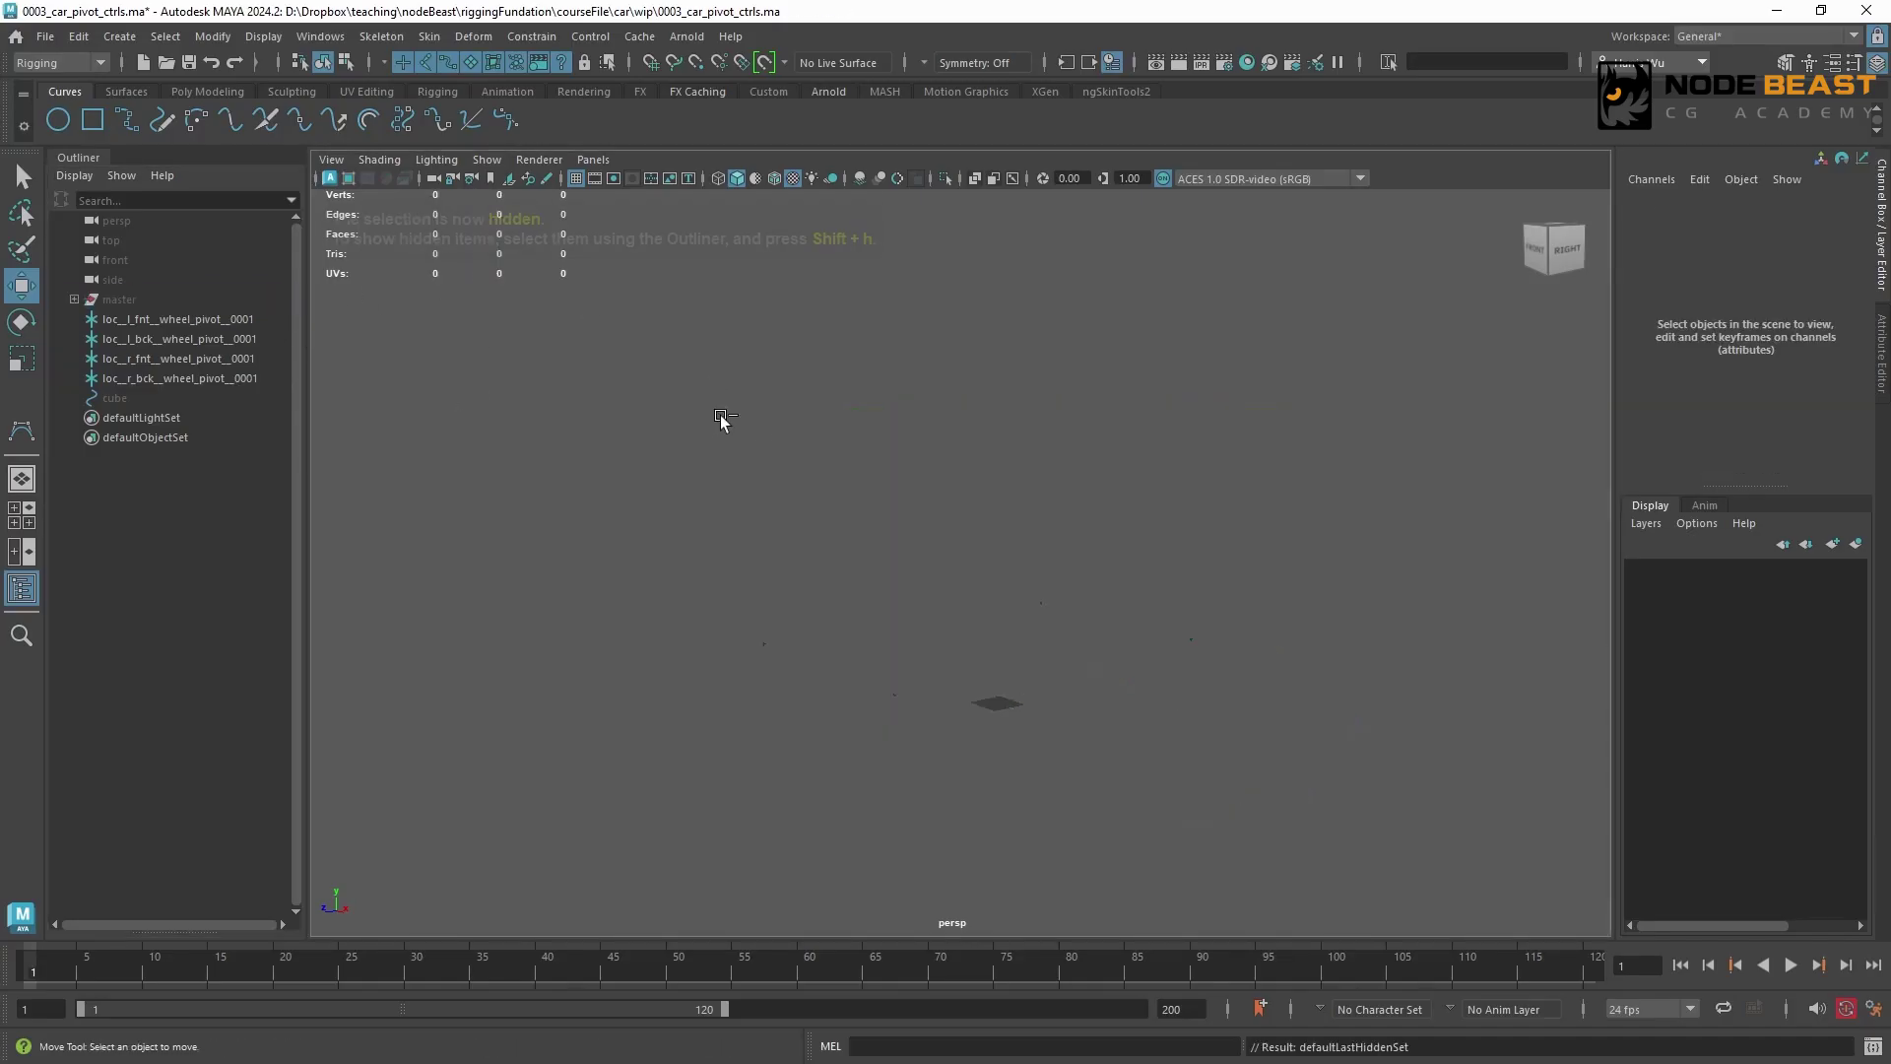
click(120, 36)
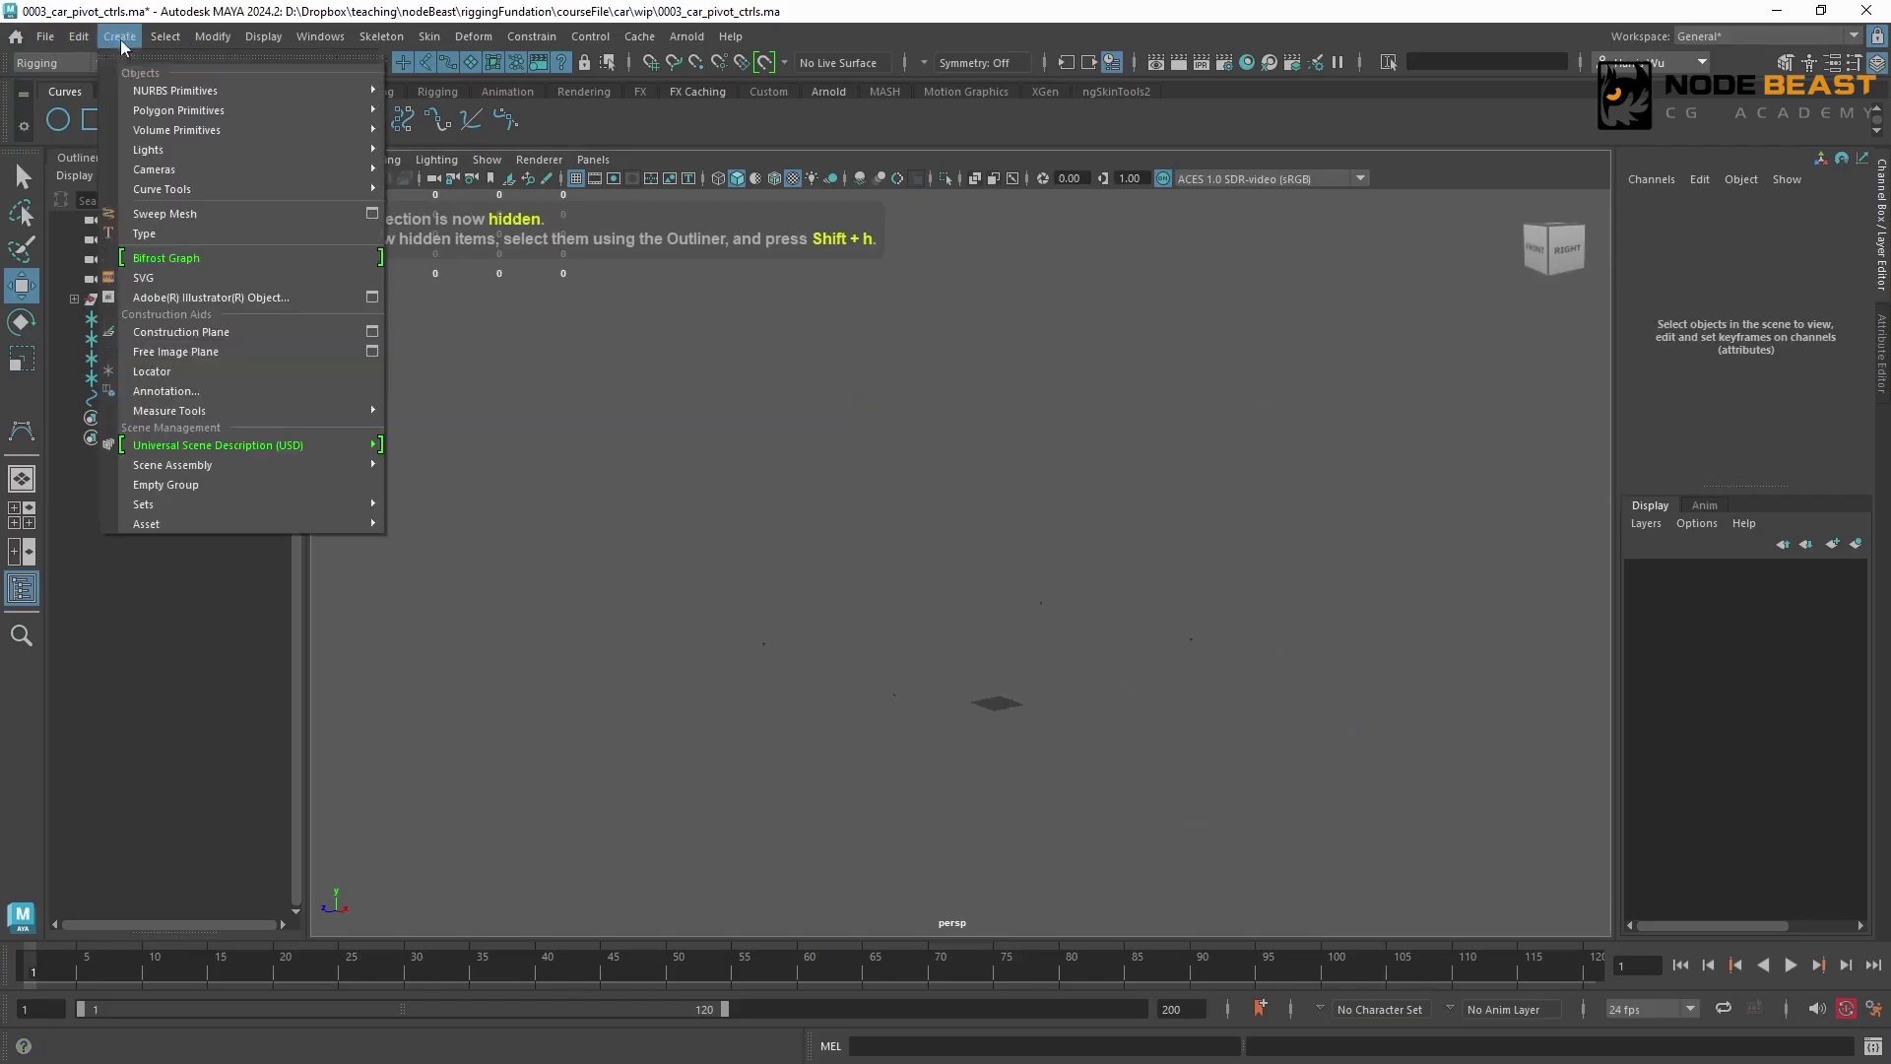
mouse_move(251, 191)
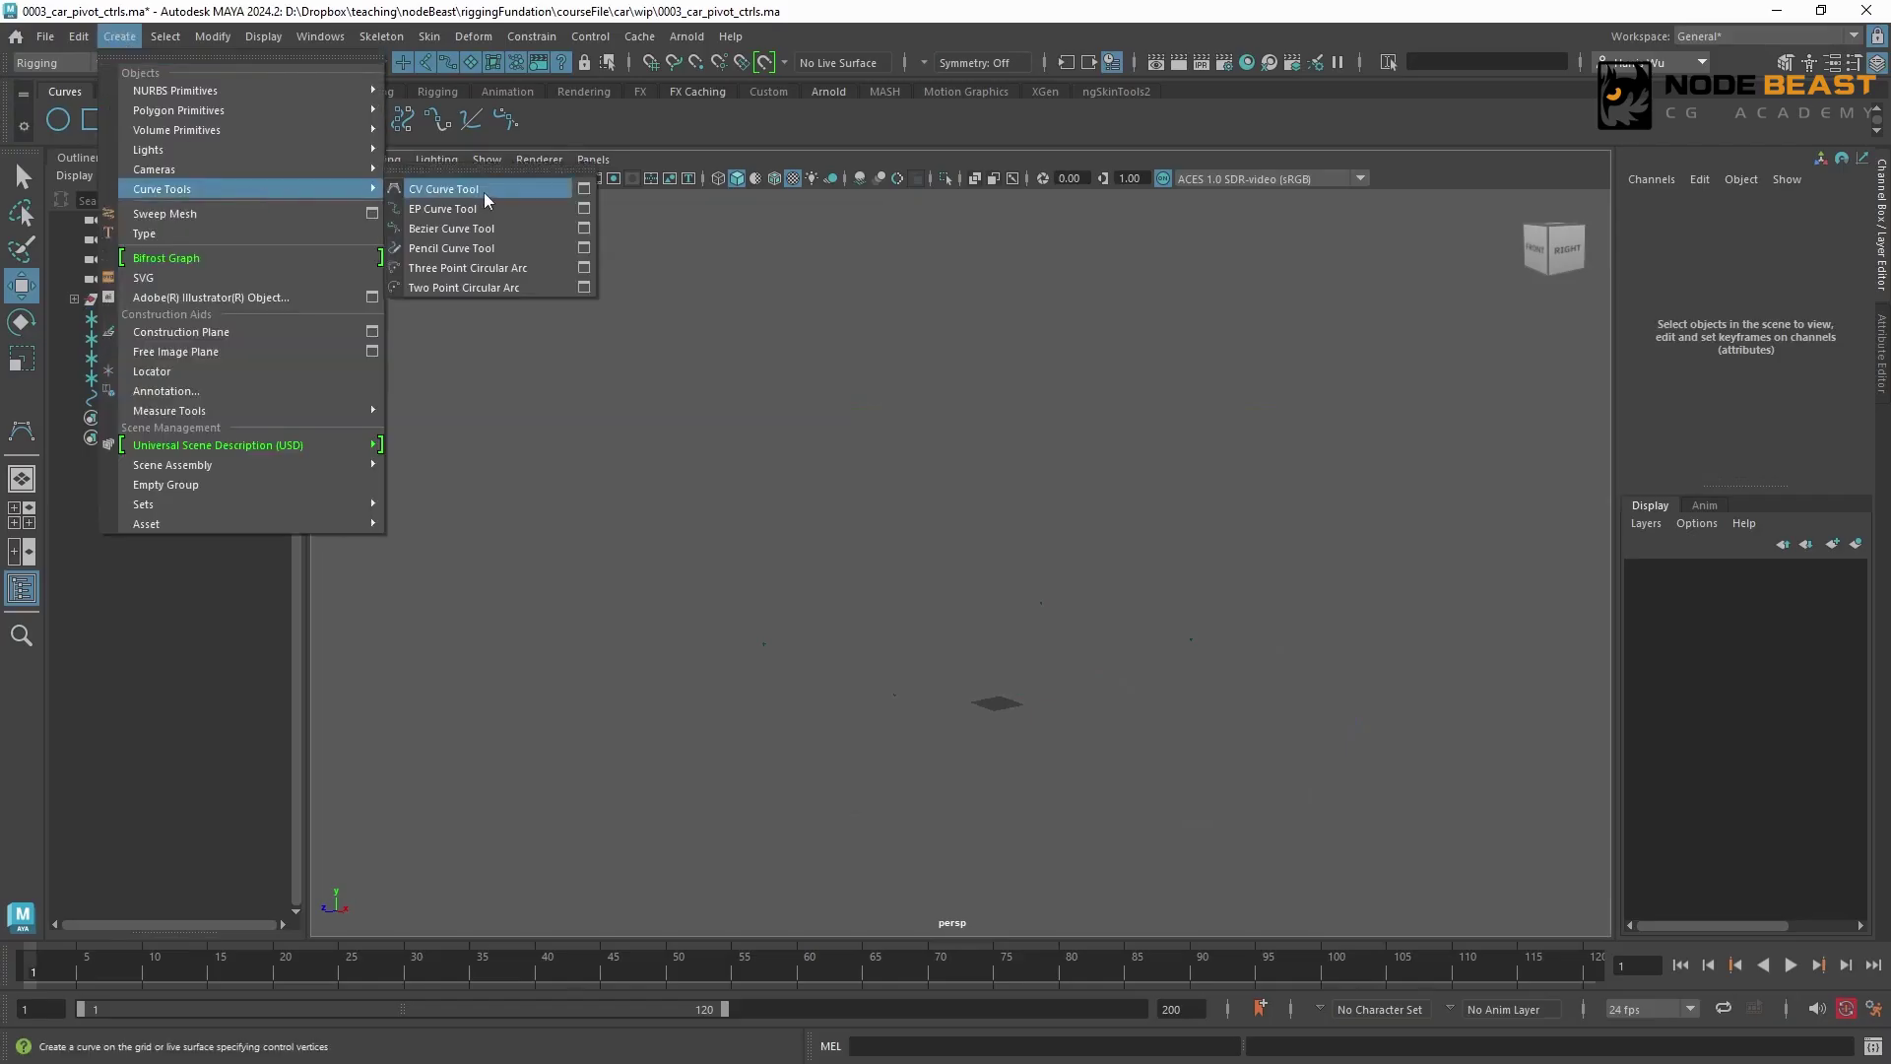
click(584, 188)
click(577, 238)
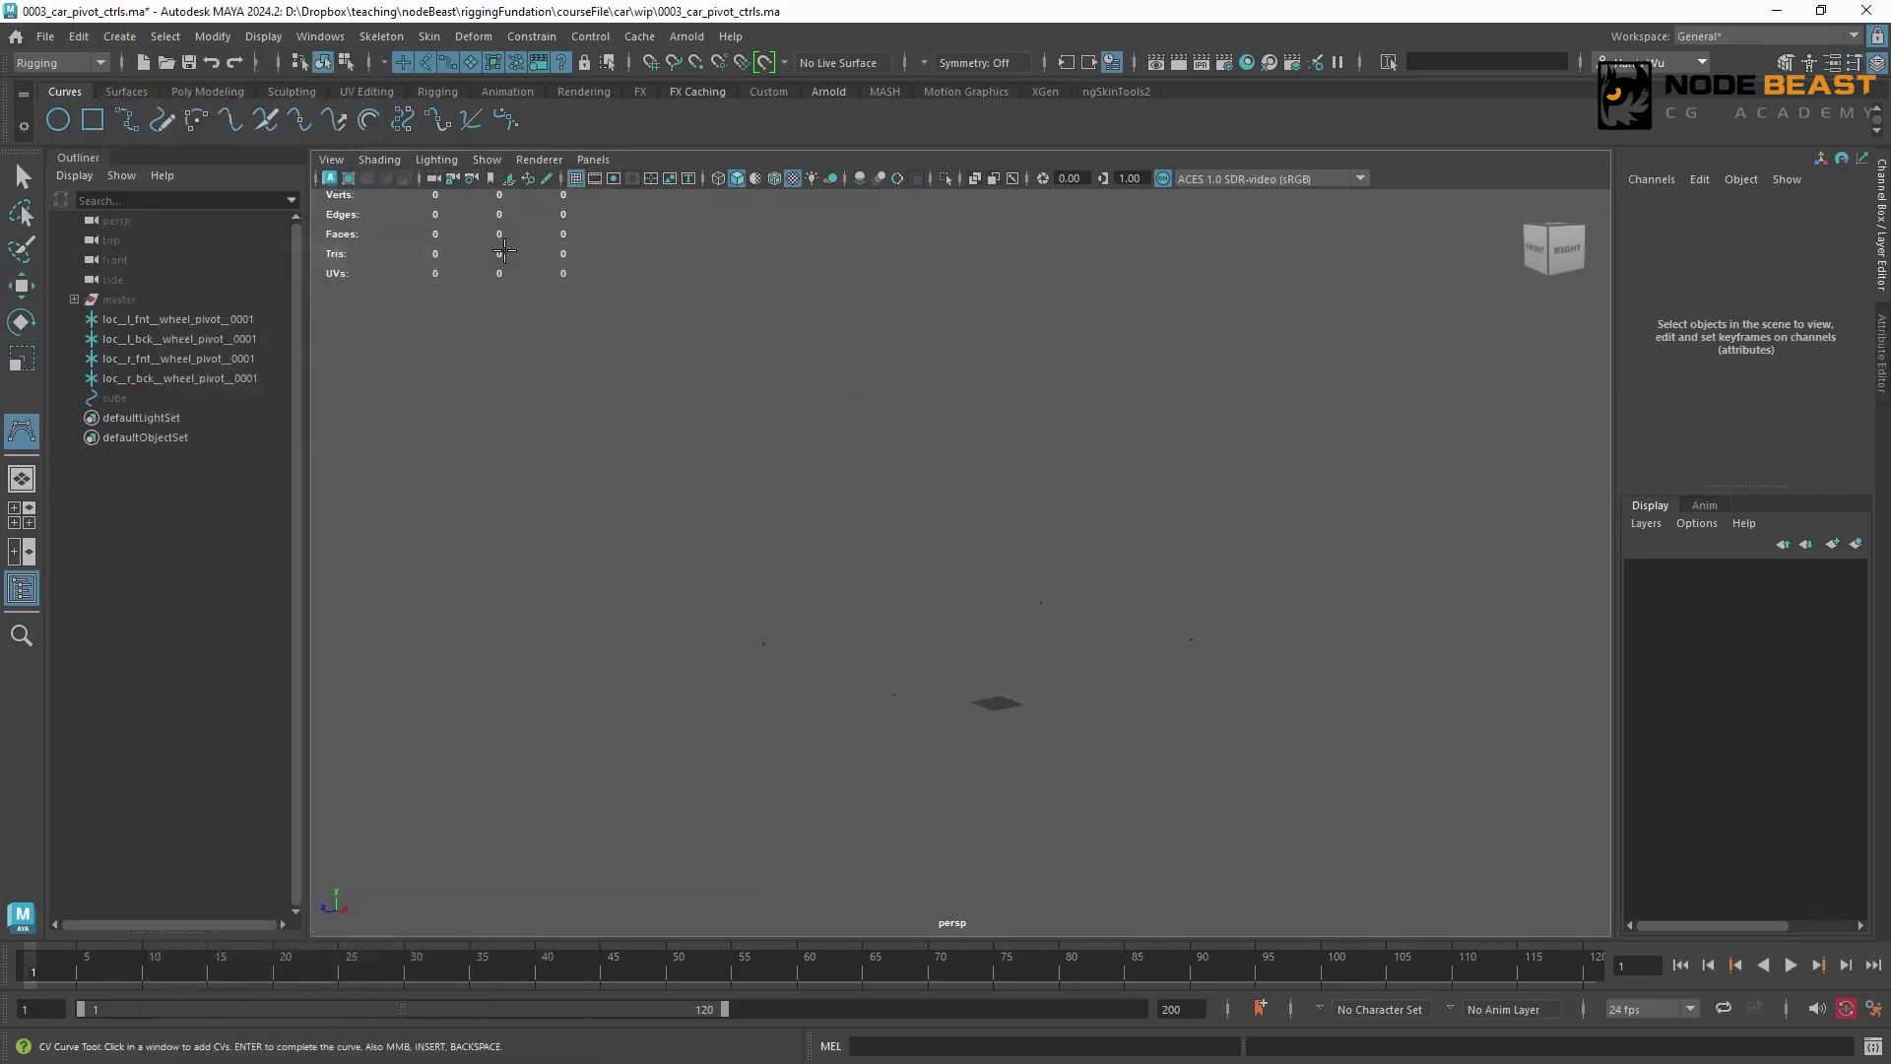
key(space)
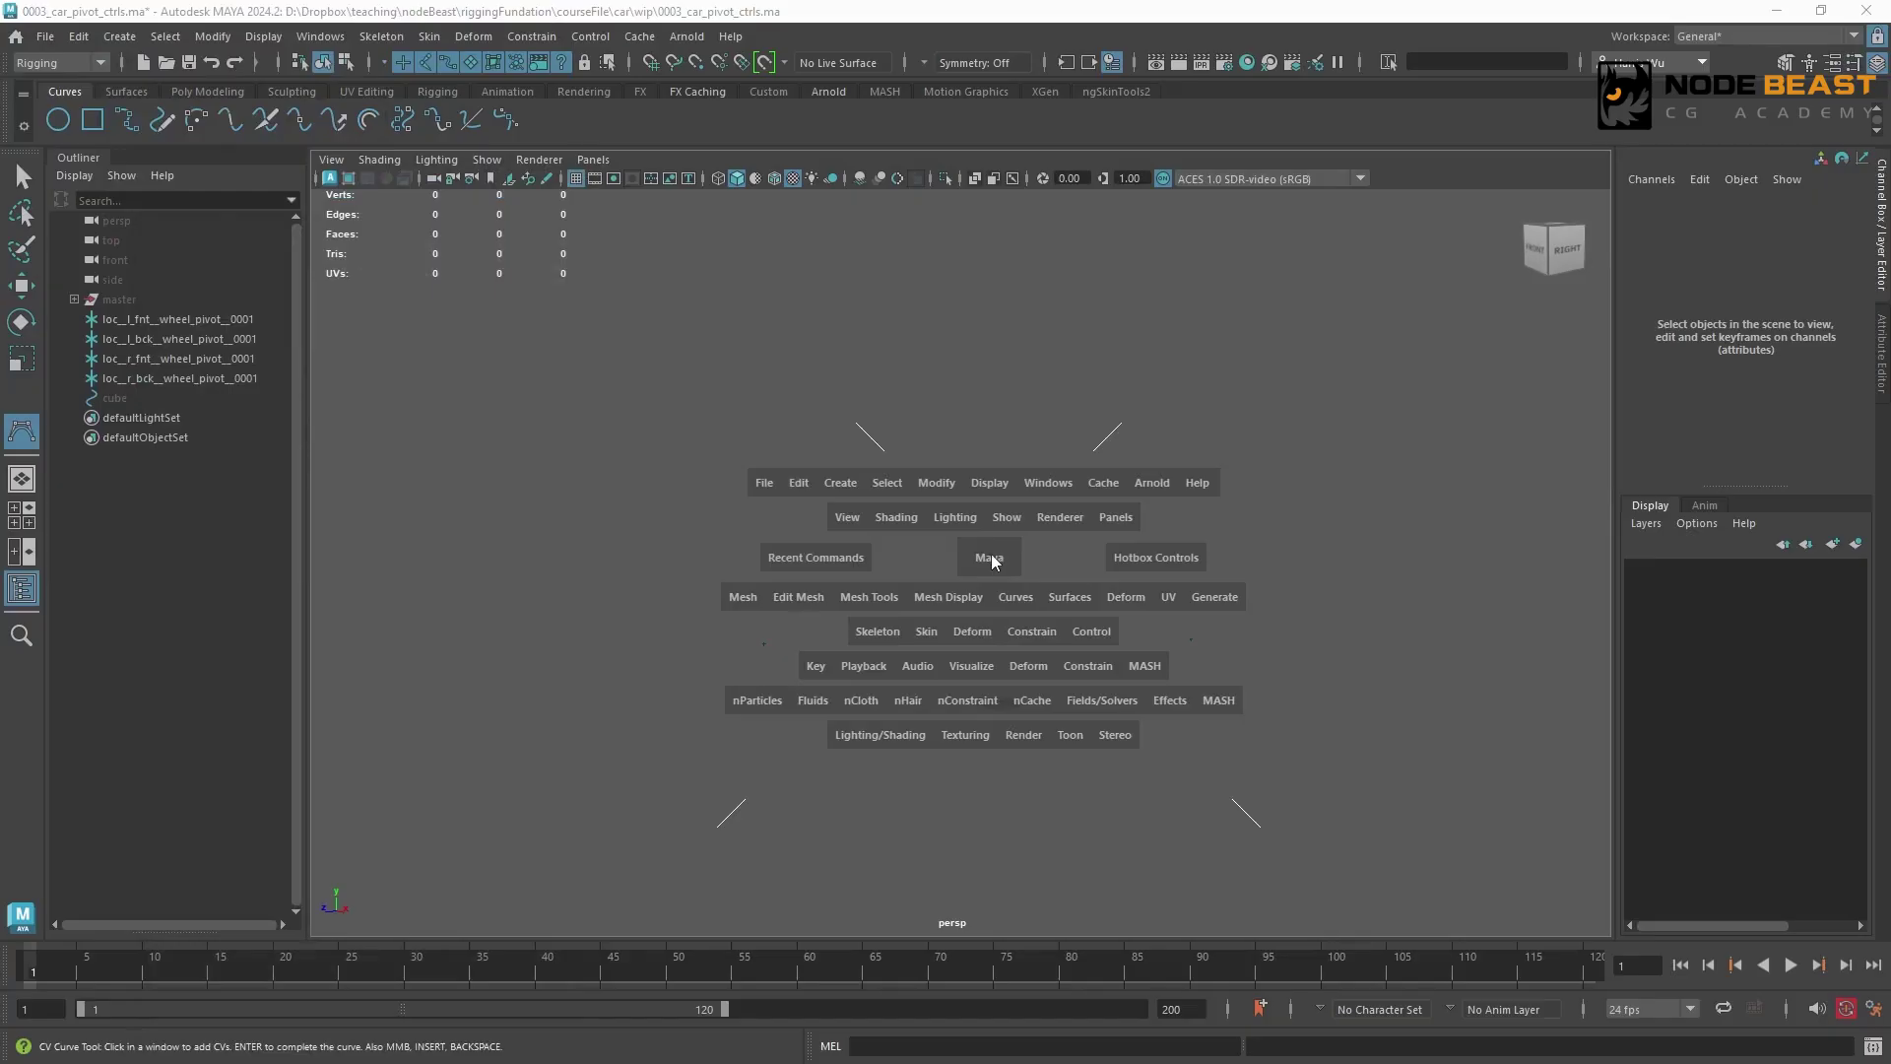
click(990, 558)
drag(992, 559, 985, 606)
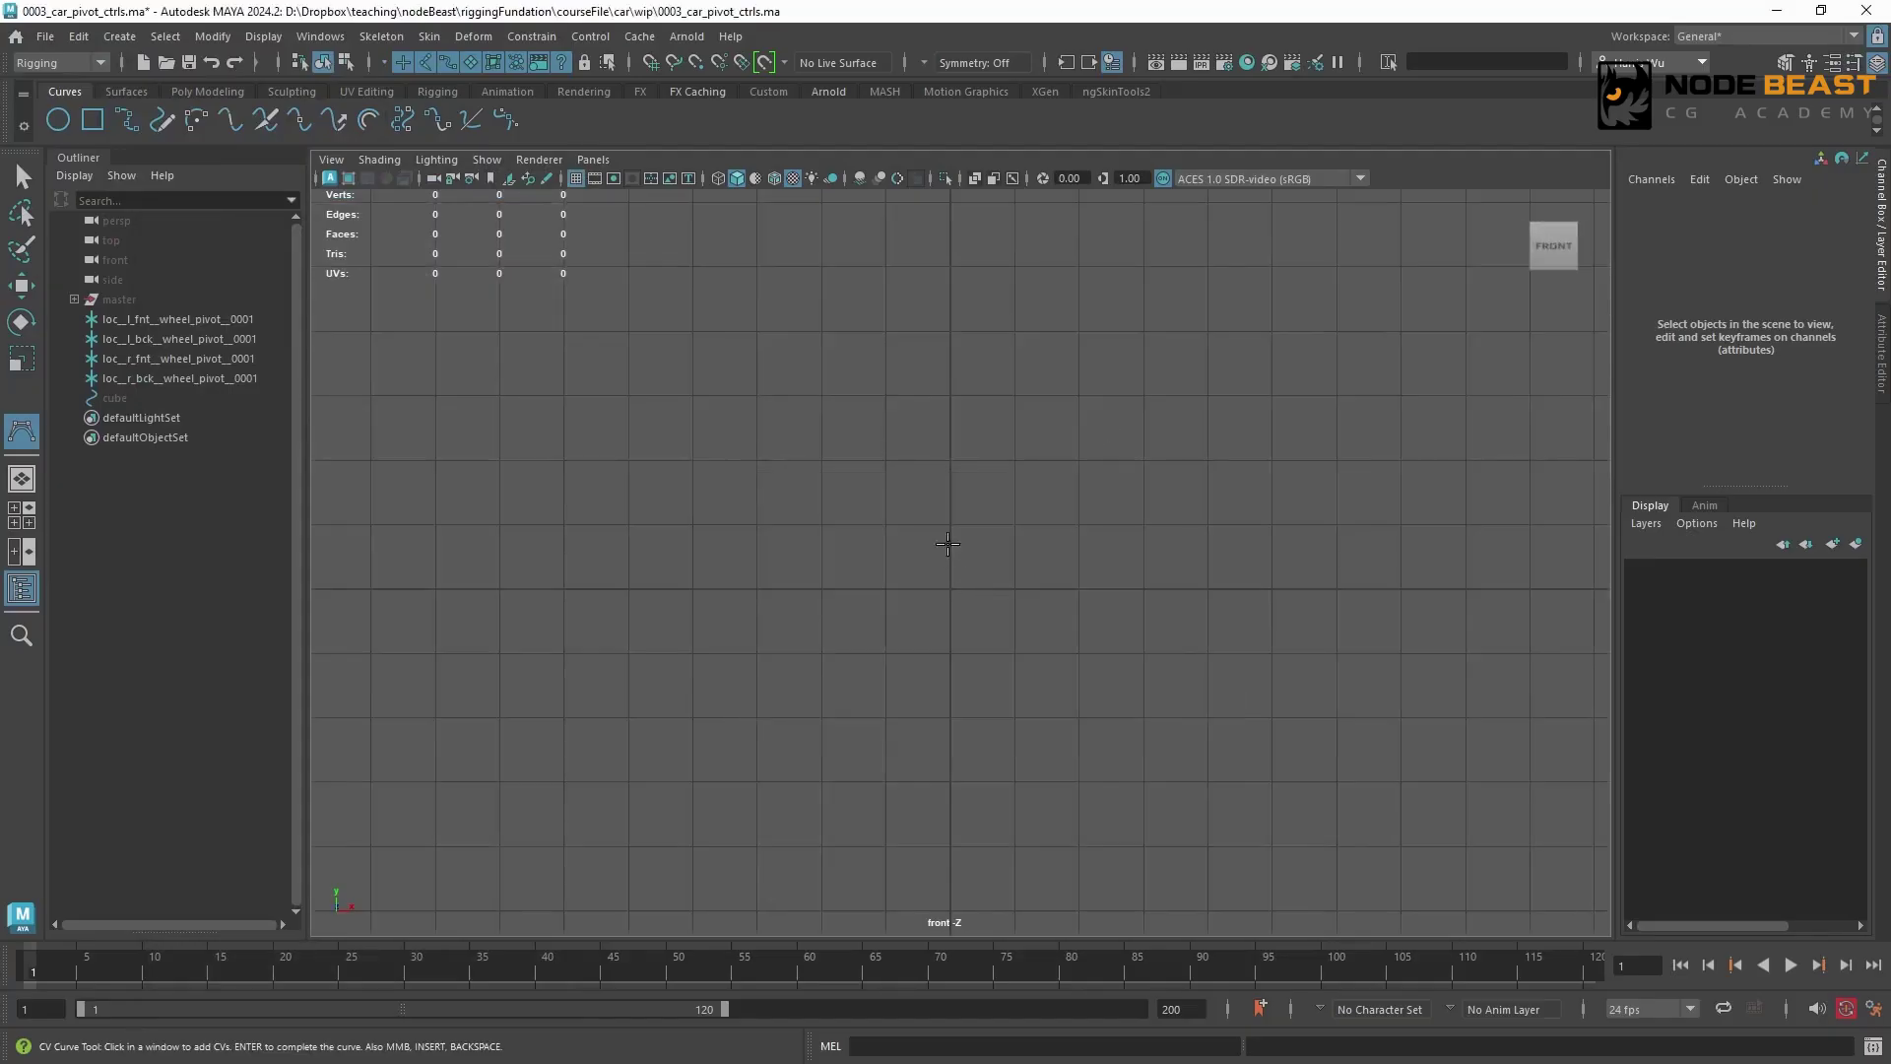
Draw a grid-snapped curve forming an origin-centred rectangle, four cells wide and two high, with vertical dividers one cell in from each end
key(x)
click(888, 523)
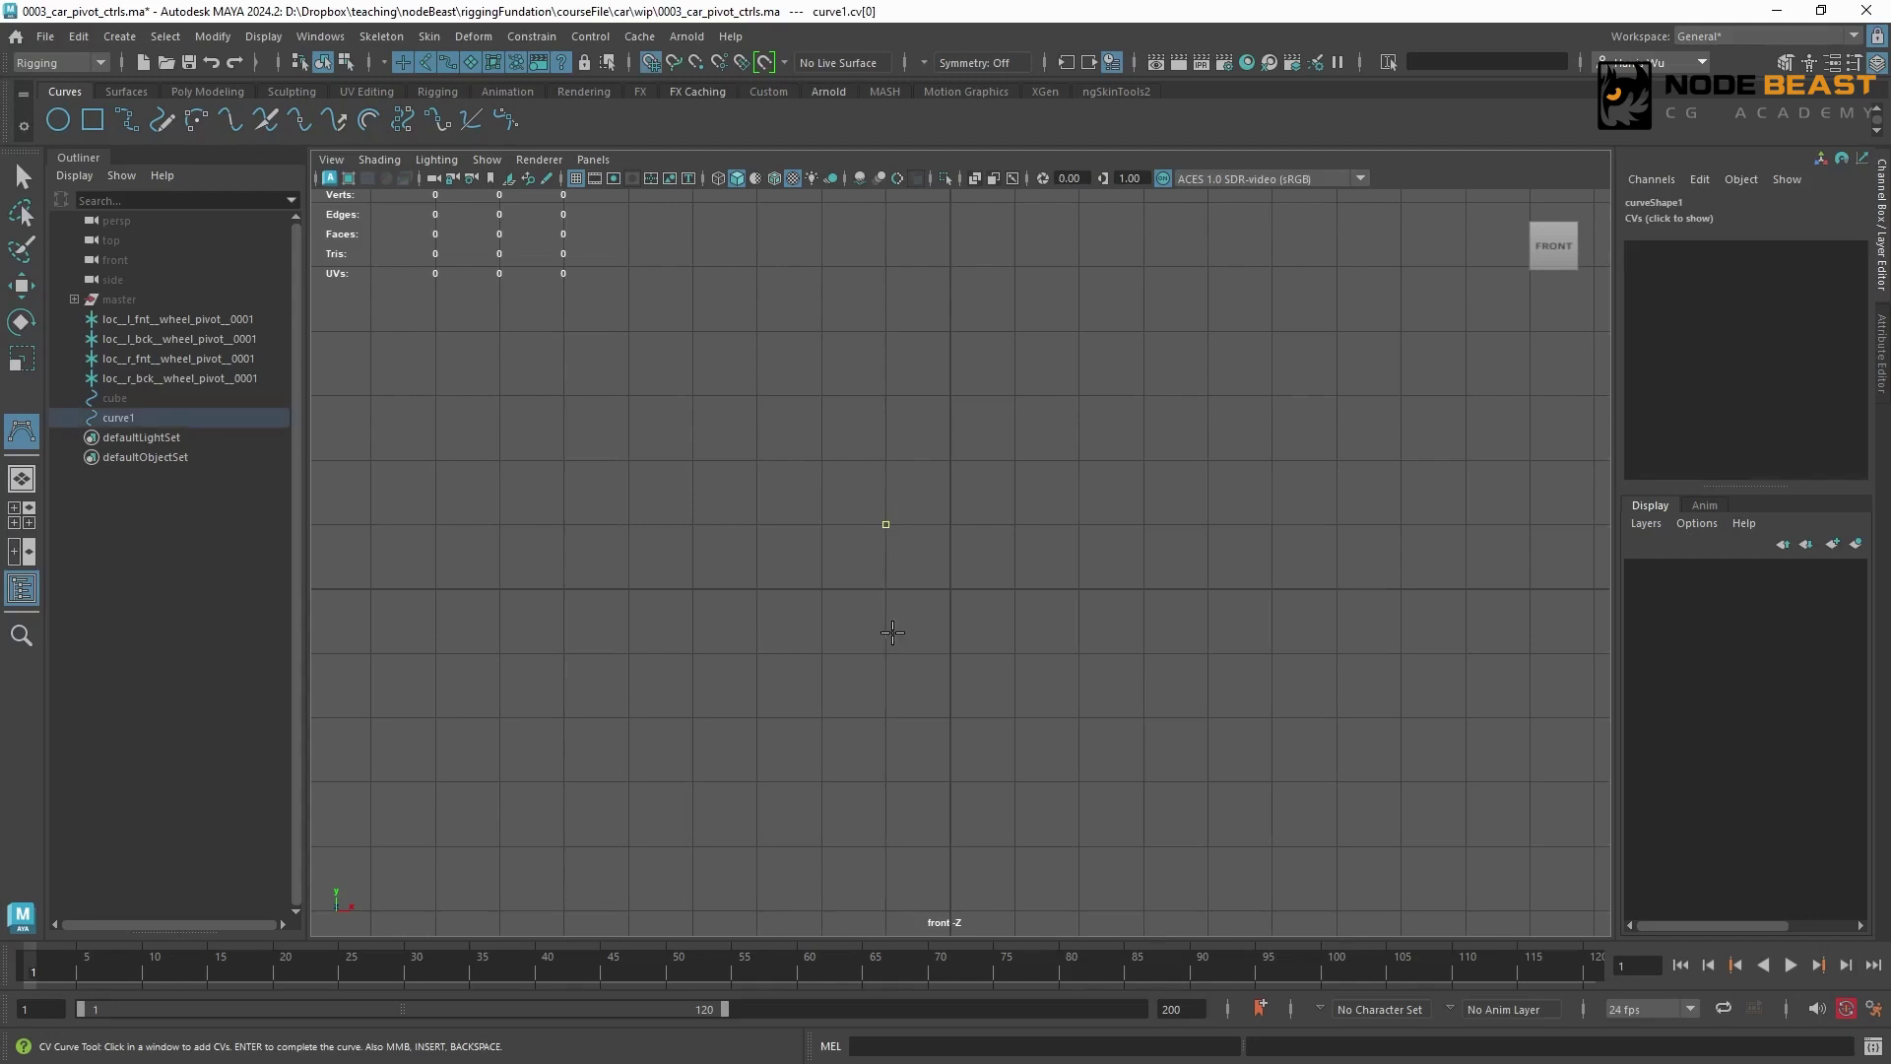
click(885, 652)
click(823, 652)
click(823, 524)
click(887, 524)
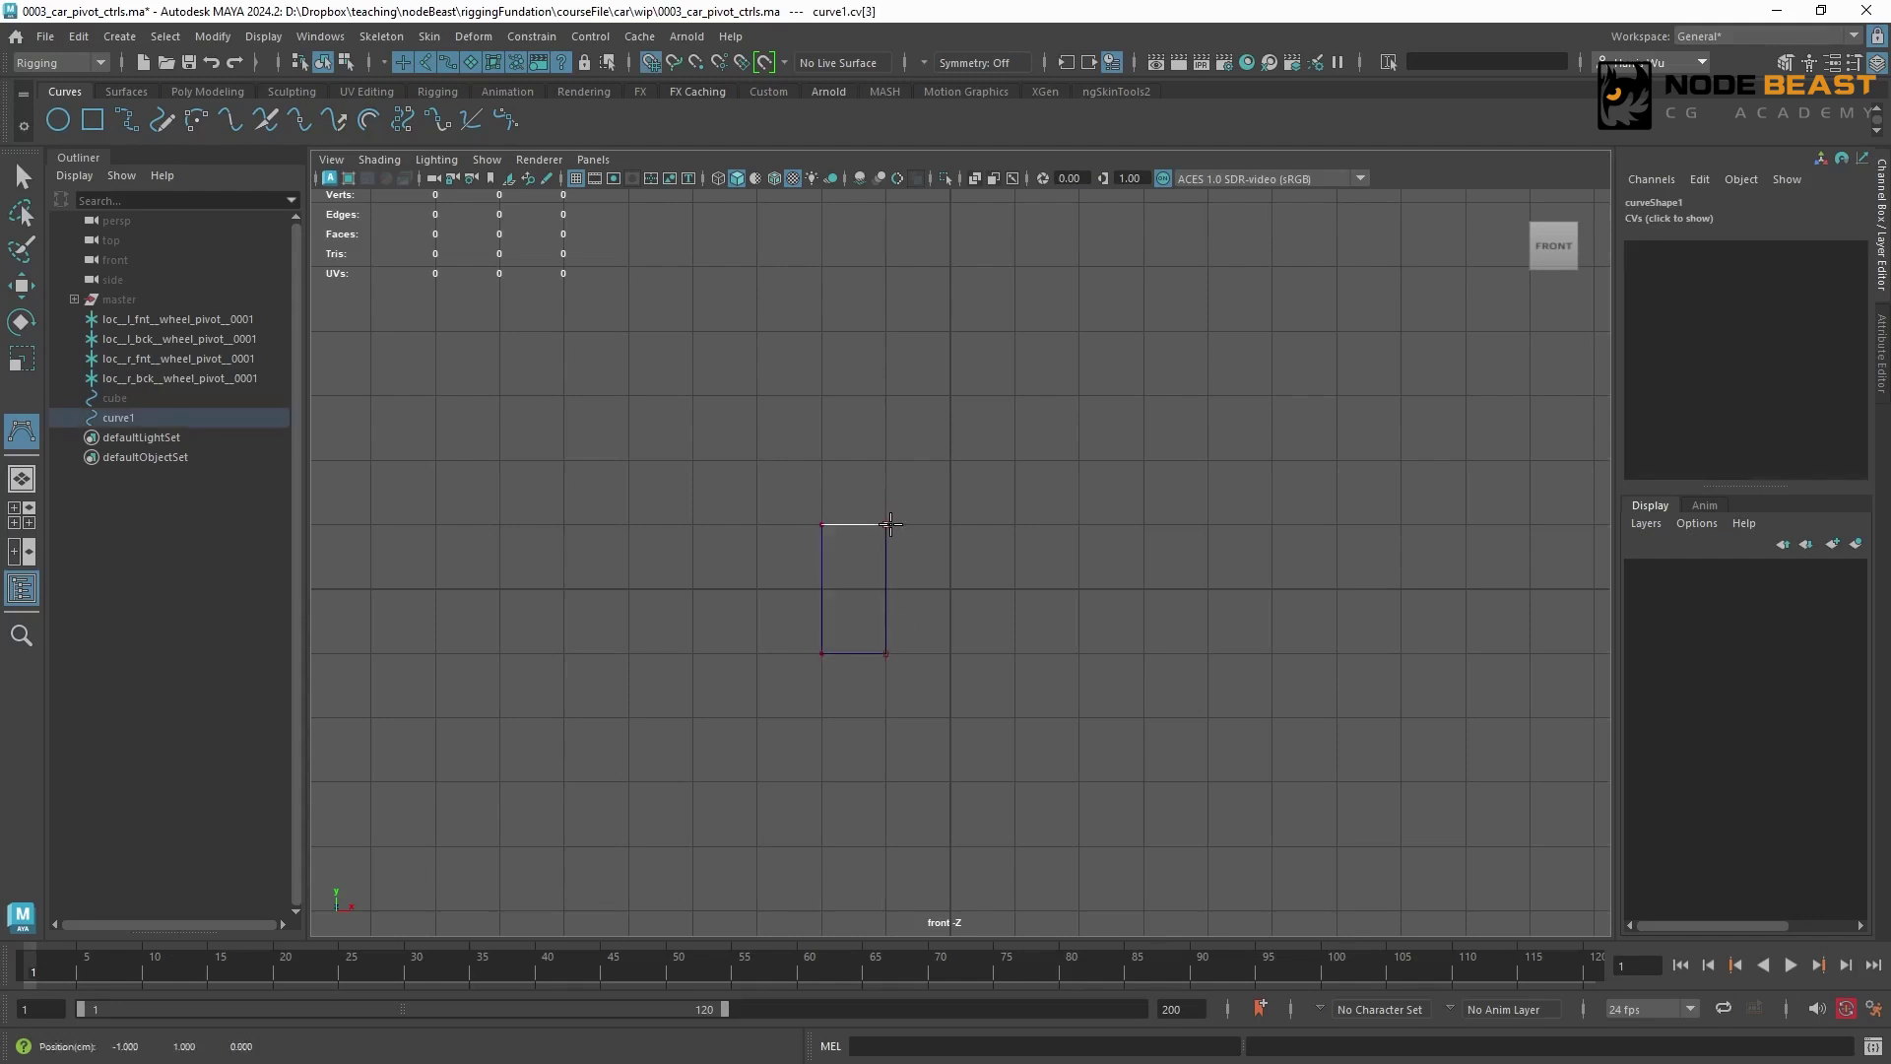
click(1016, 524)
click(1015, 653)
click(888, 652)
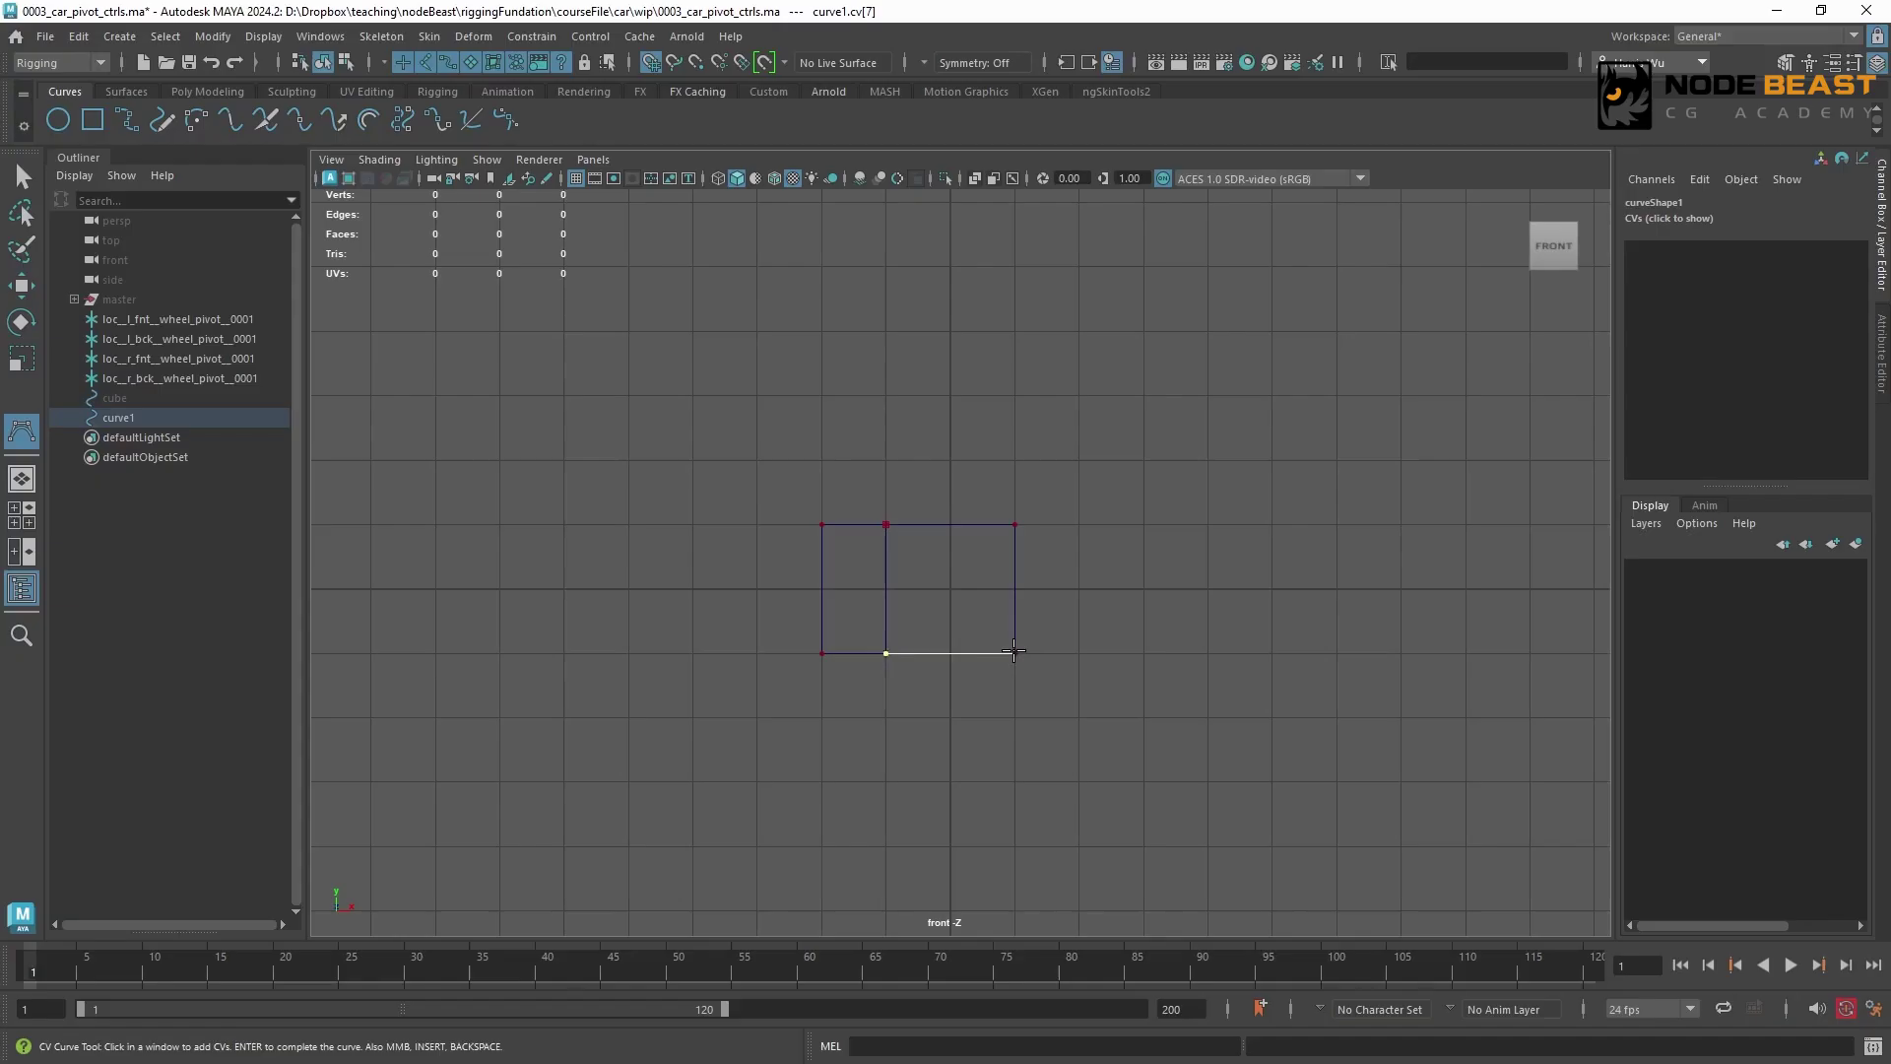
click(1077, 651)
click(1083, 524)
click(1020, 522)
key(w)
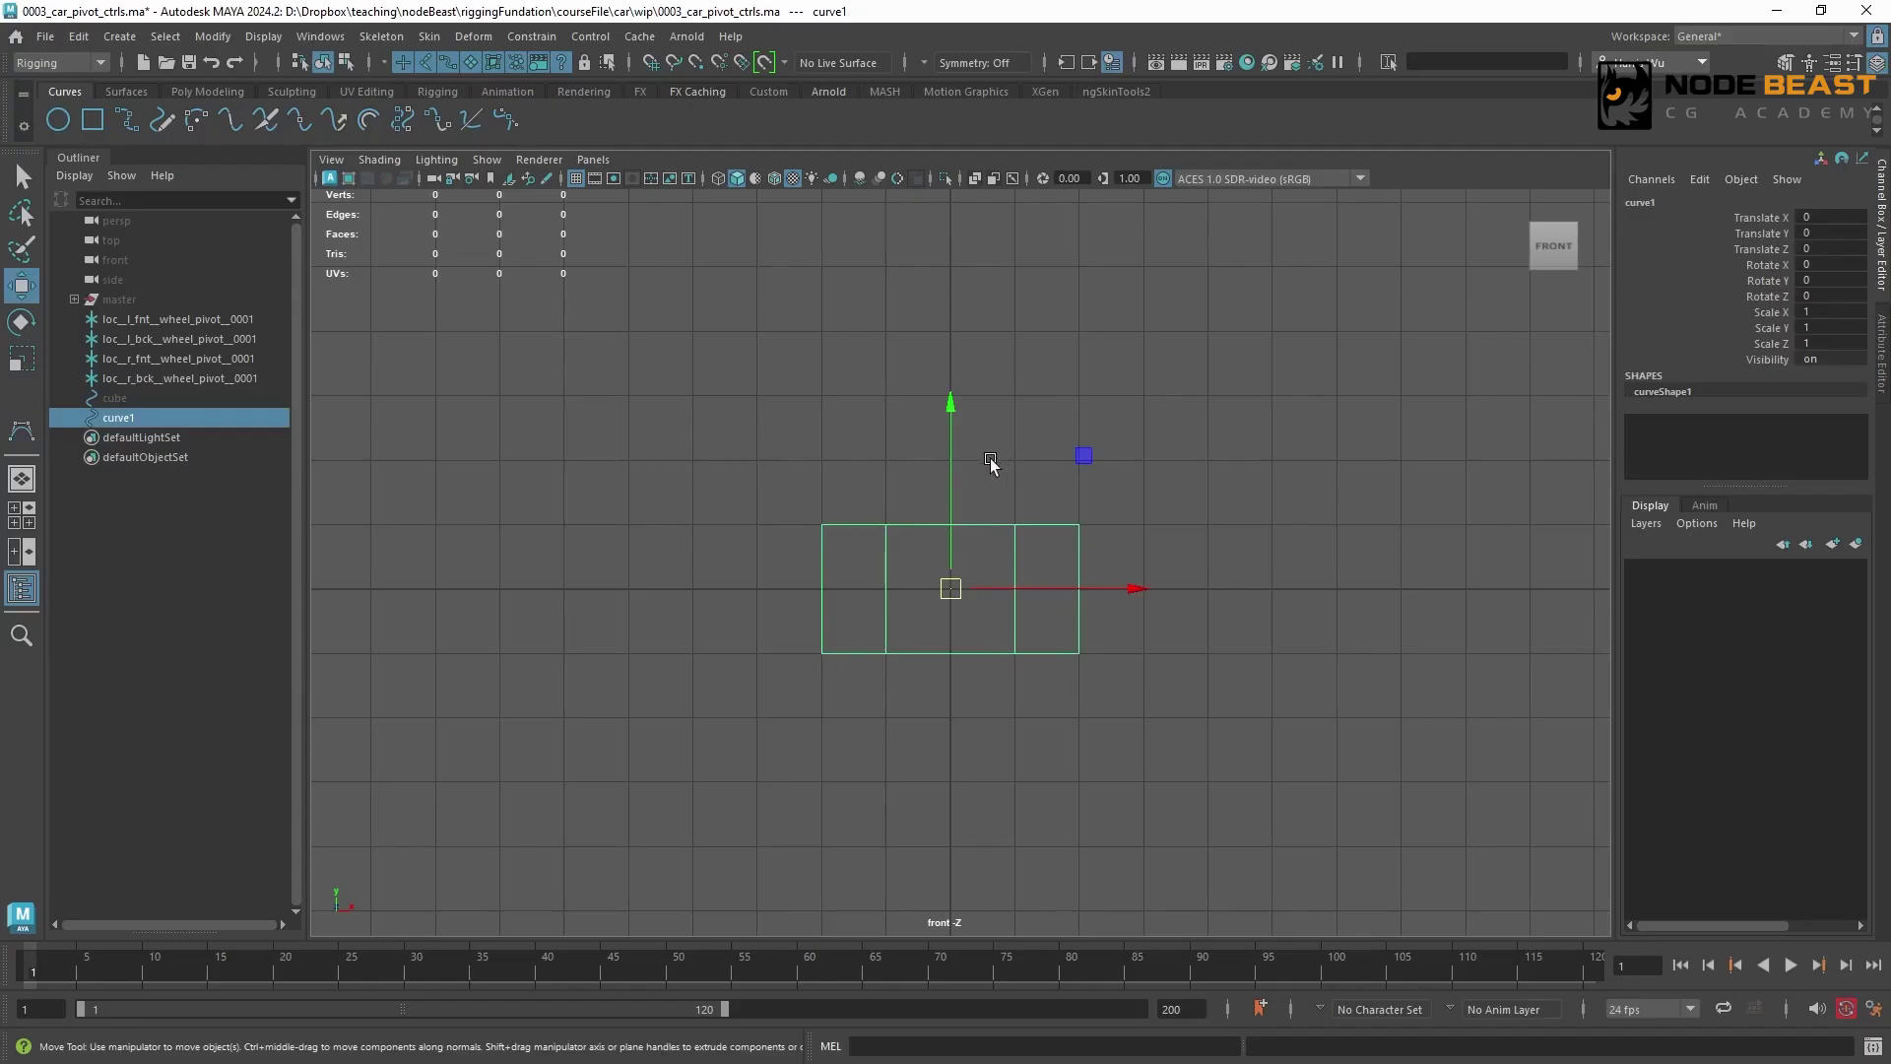
Examine the new curve and the control vertices at both of its ends in the perspective view
key(space)
drag(991, 460, 991, 406)
key(f)
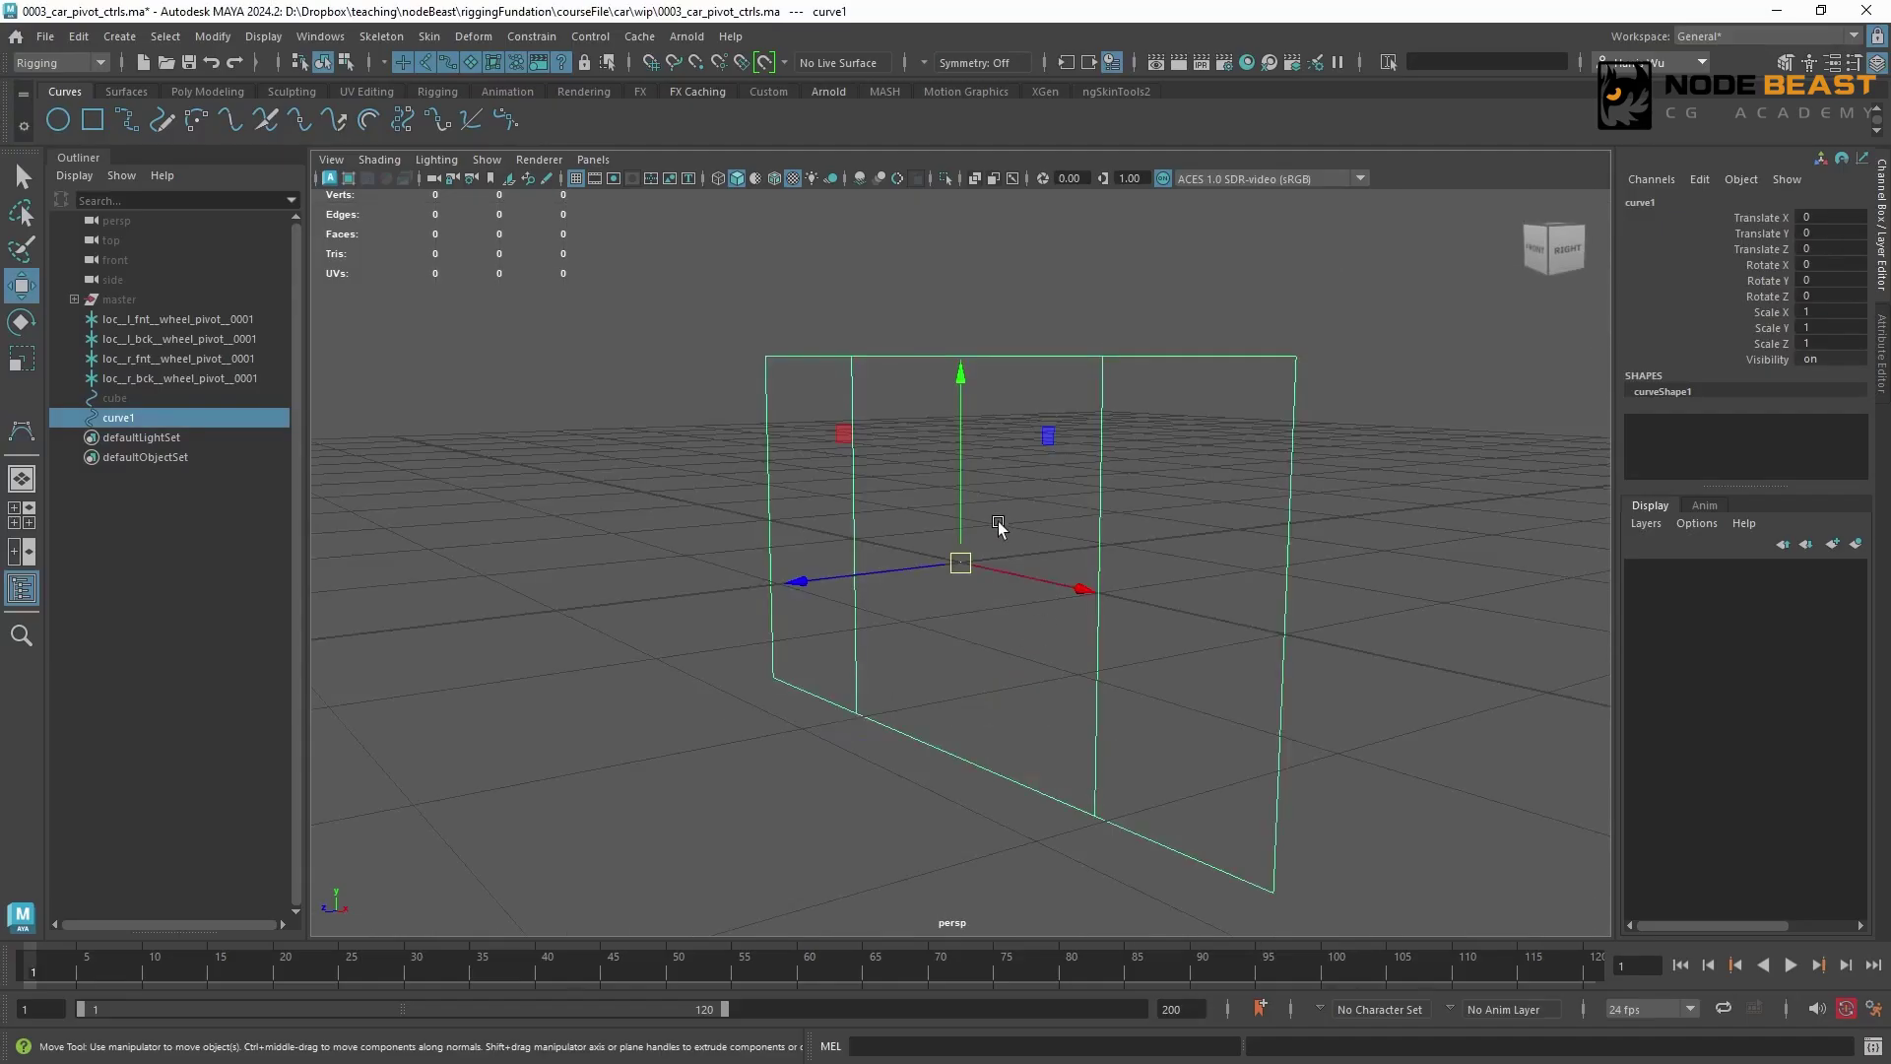
alt+drag(1021, 561, 1050, 533)
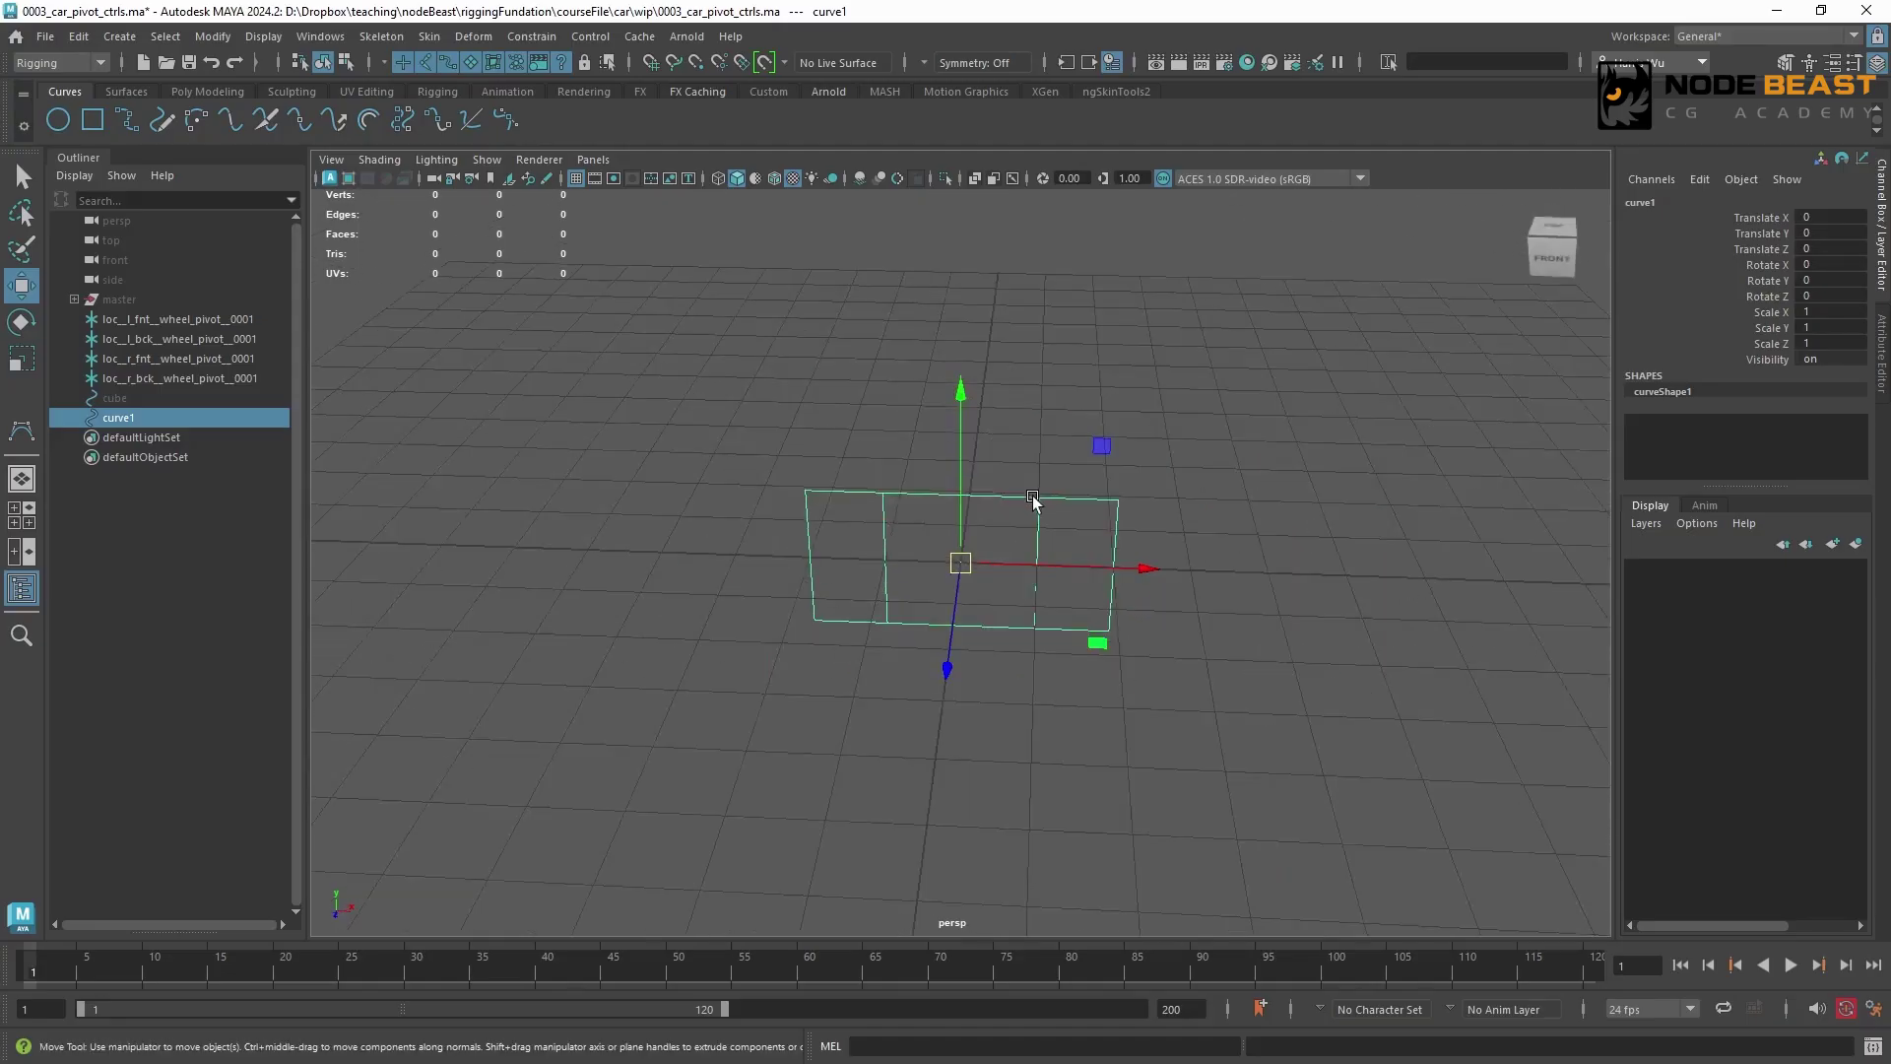
right_drag(1032, 501, 954, 498)
drag(1066, 461, 1202, 689)
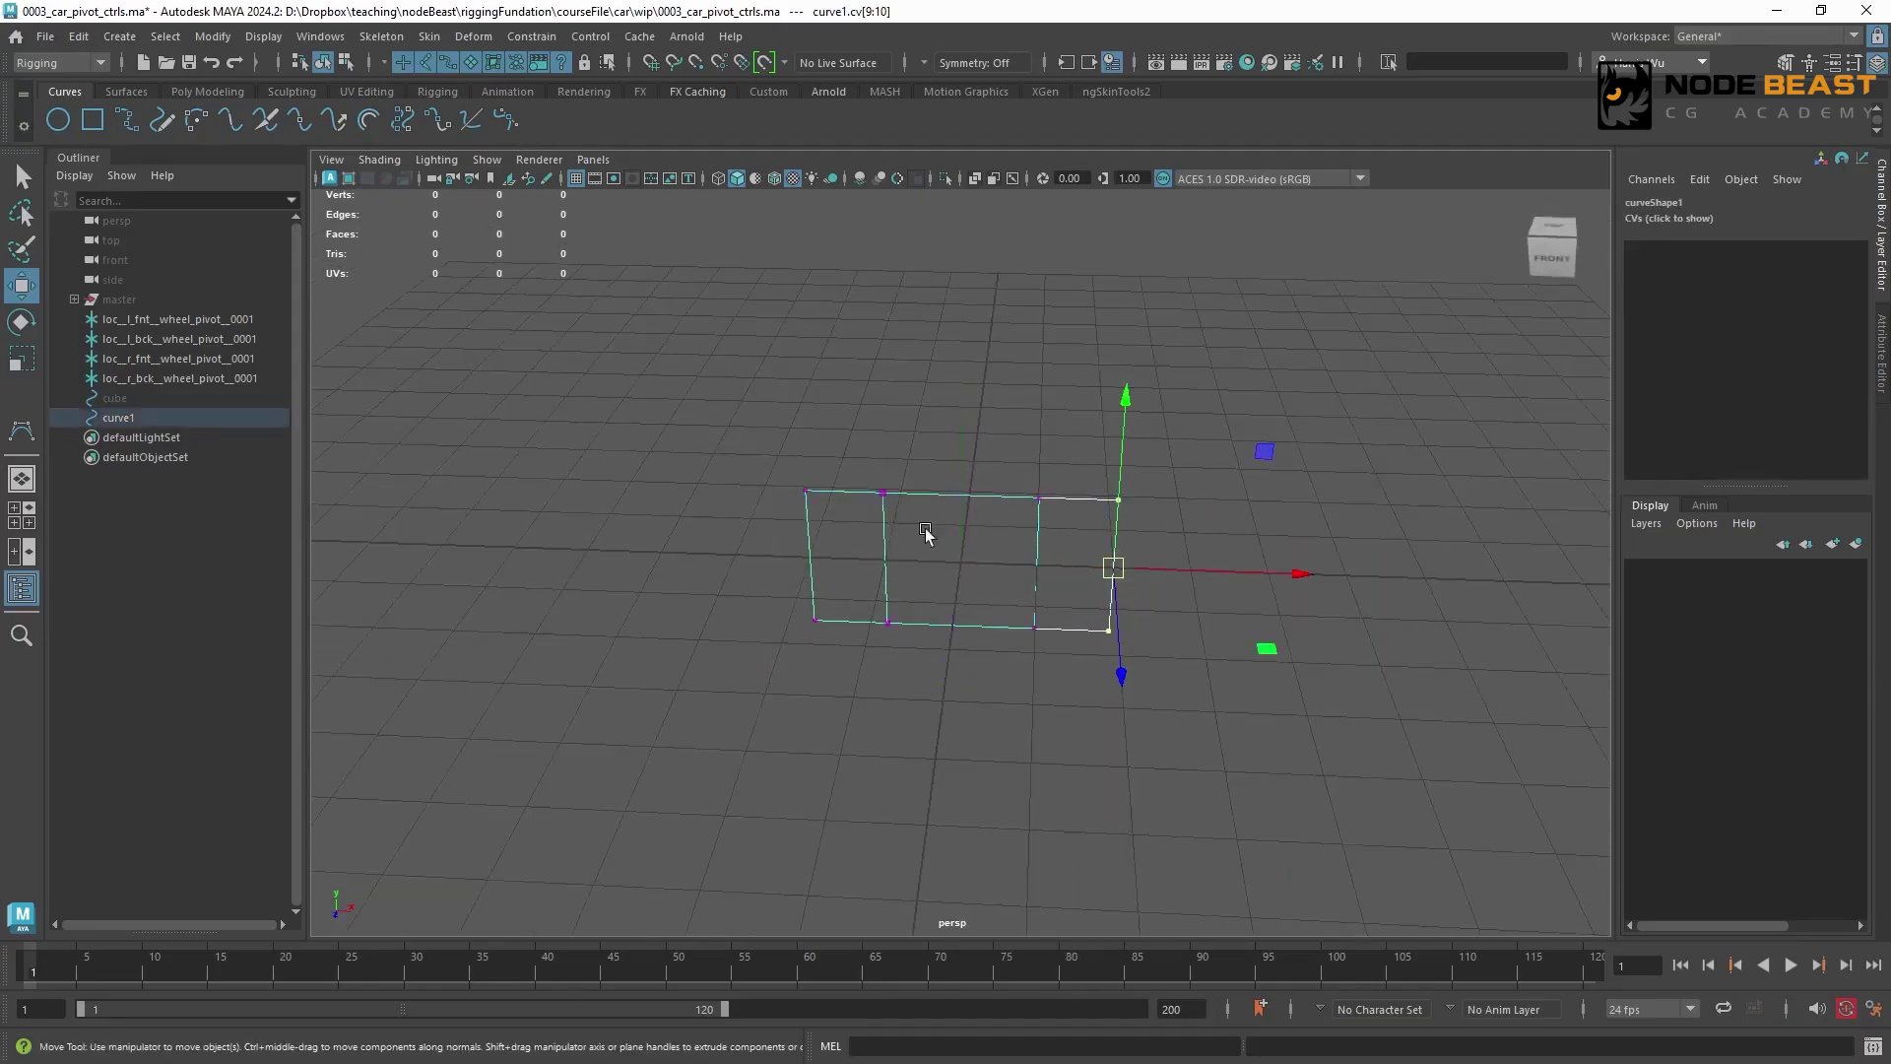
drag(734, 425, 825, 683)
alt+drag(975, 582, 1024, 541)
key(F8)
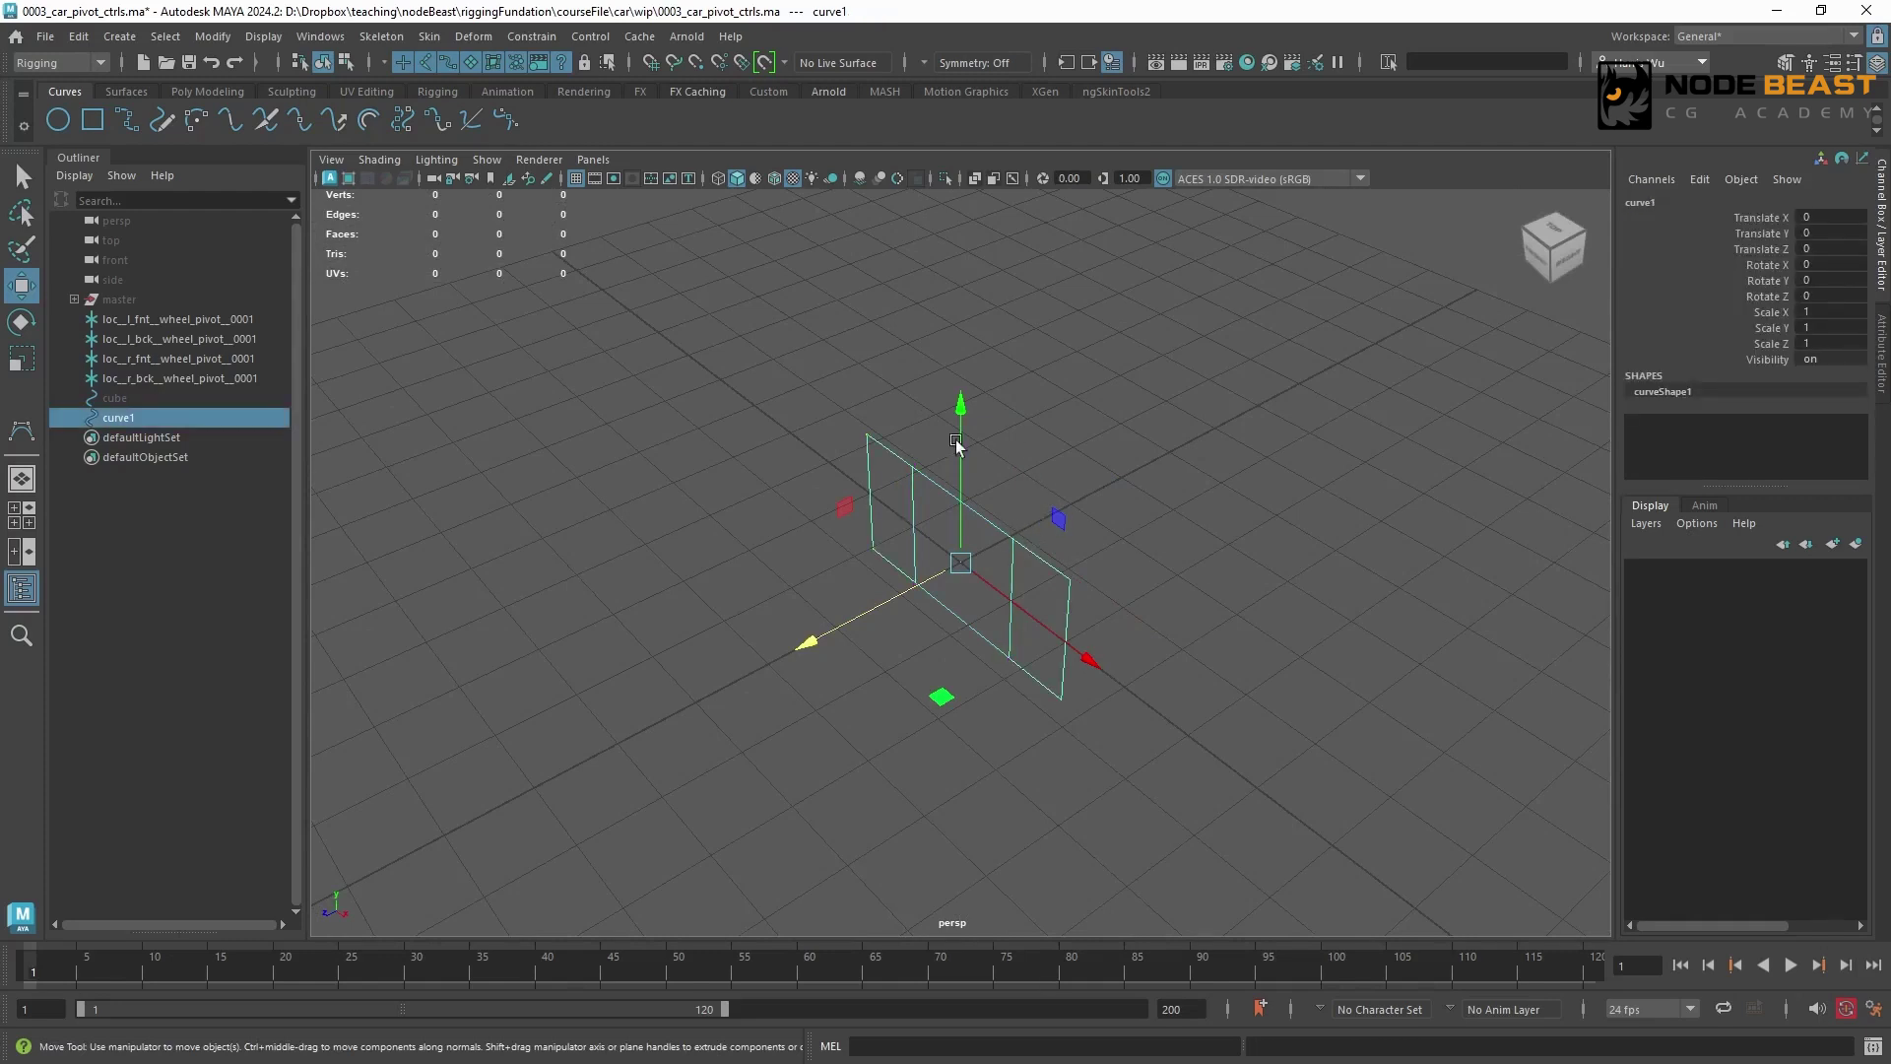
Rename the new curve as square
double_click(163, 418)
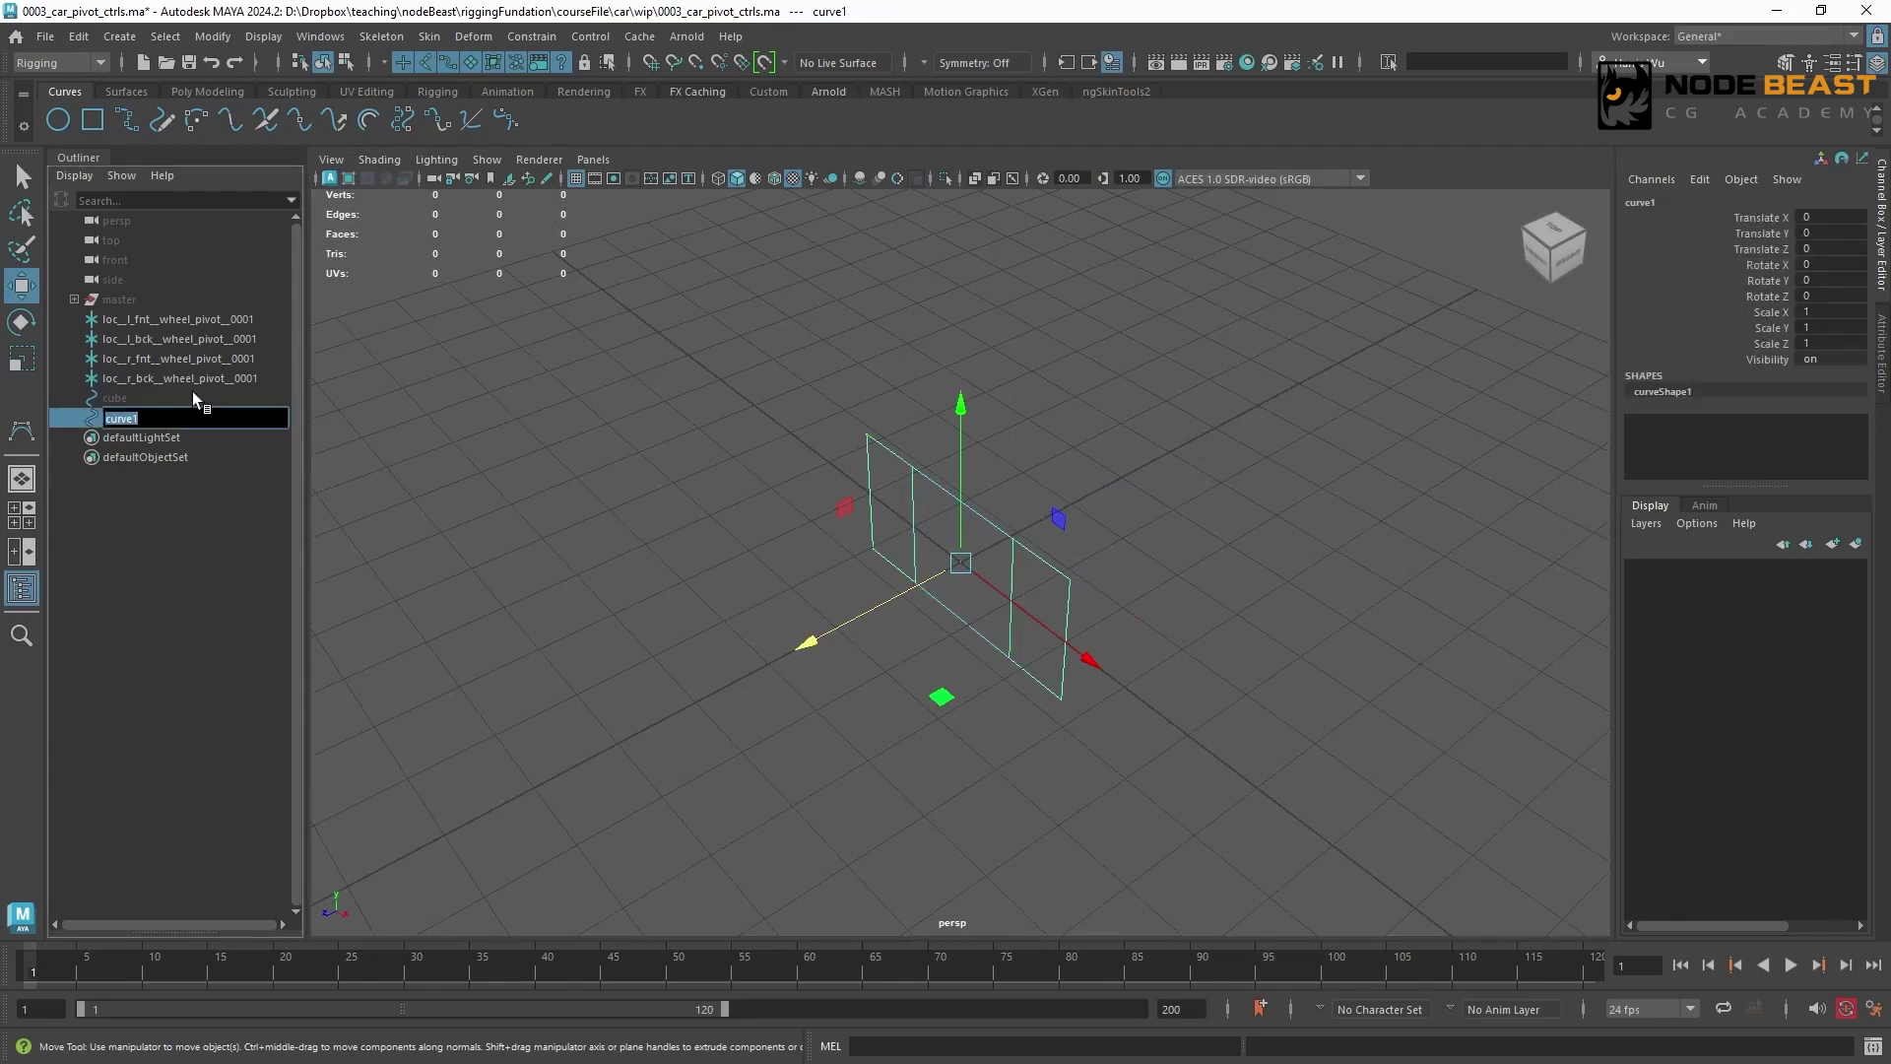
text(square)
key(Return)
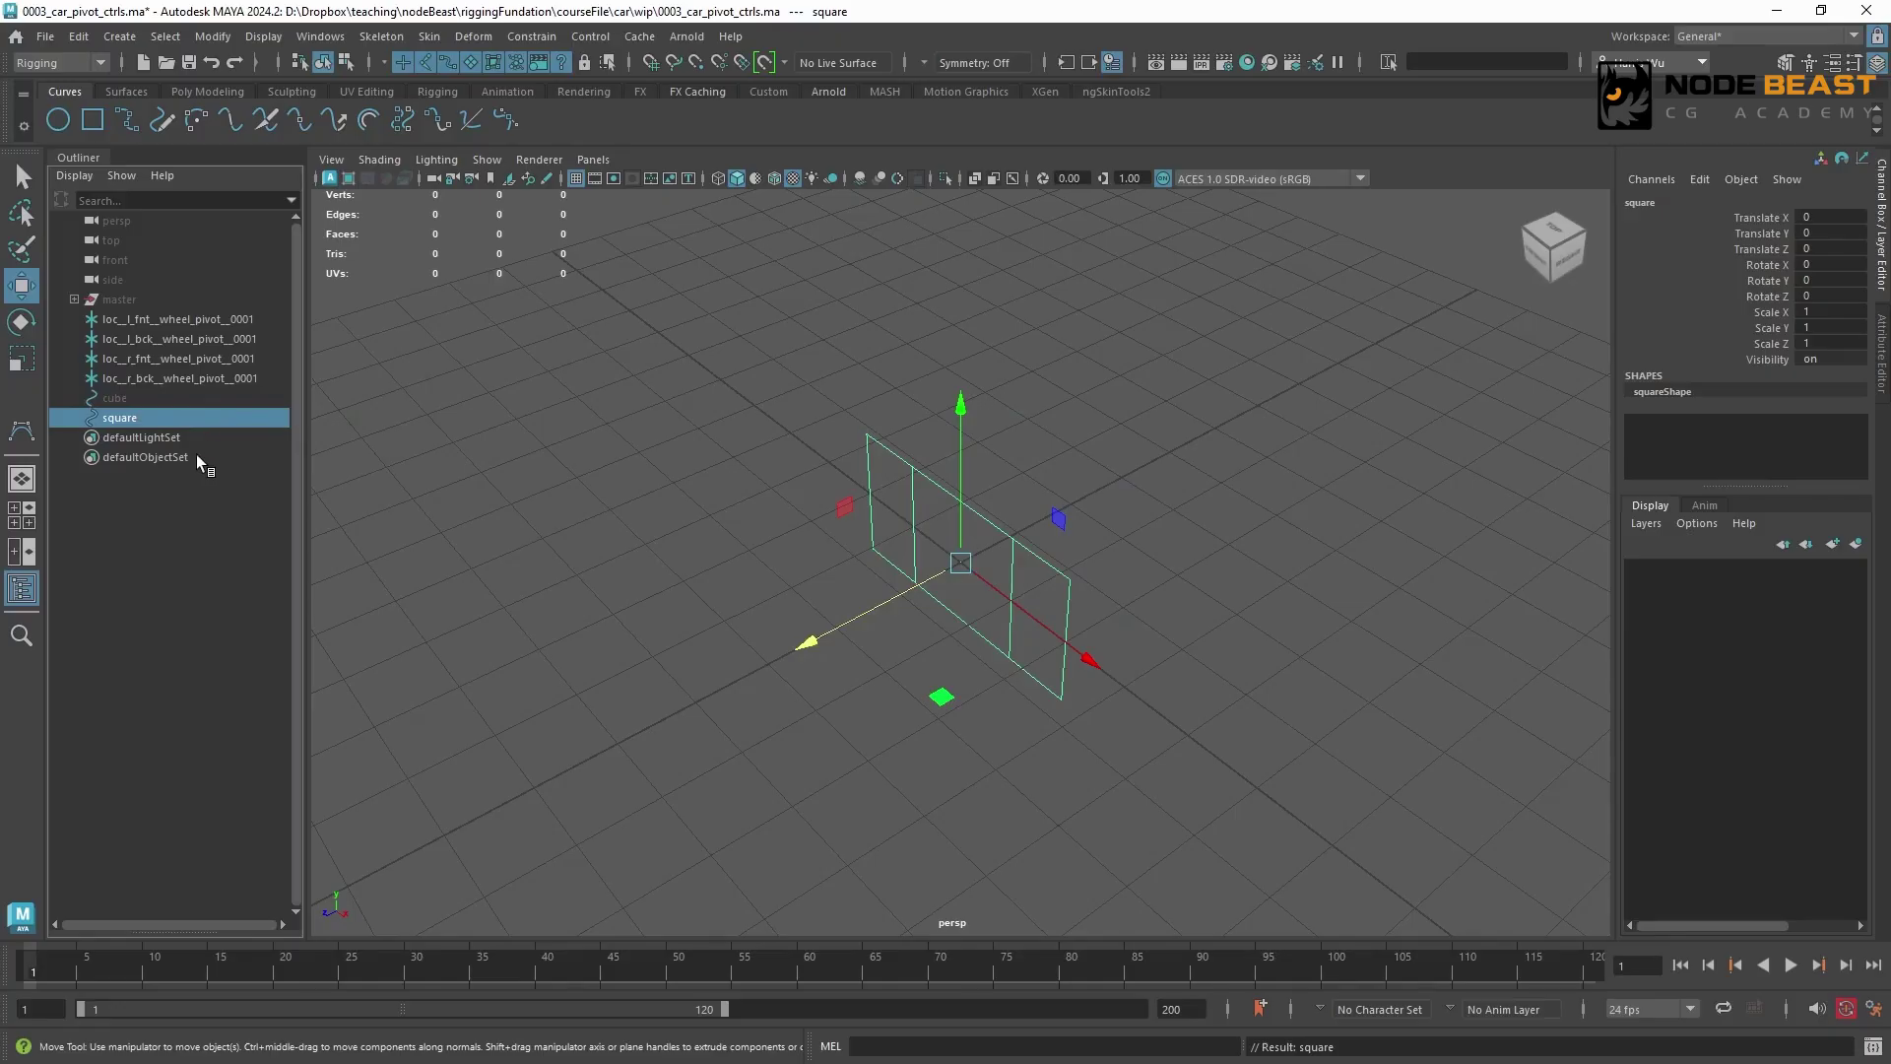
Duplicate the square curve, keeping the original hidden, and name the copy ctrl__c__front__0001
key(ctrl+d)
double_click(163, 435)
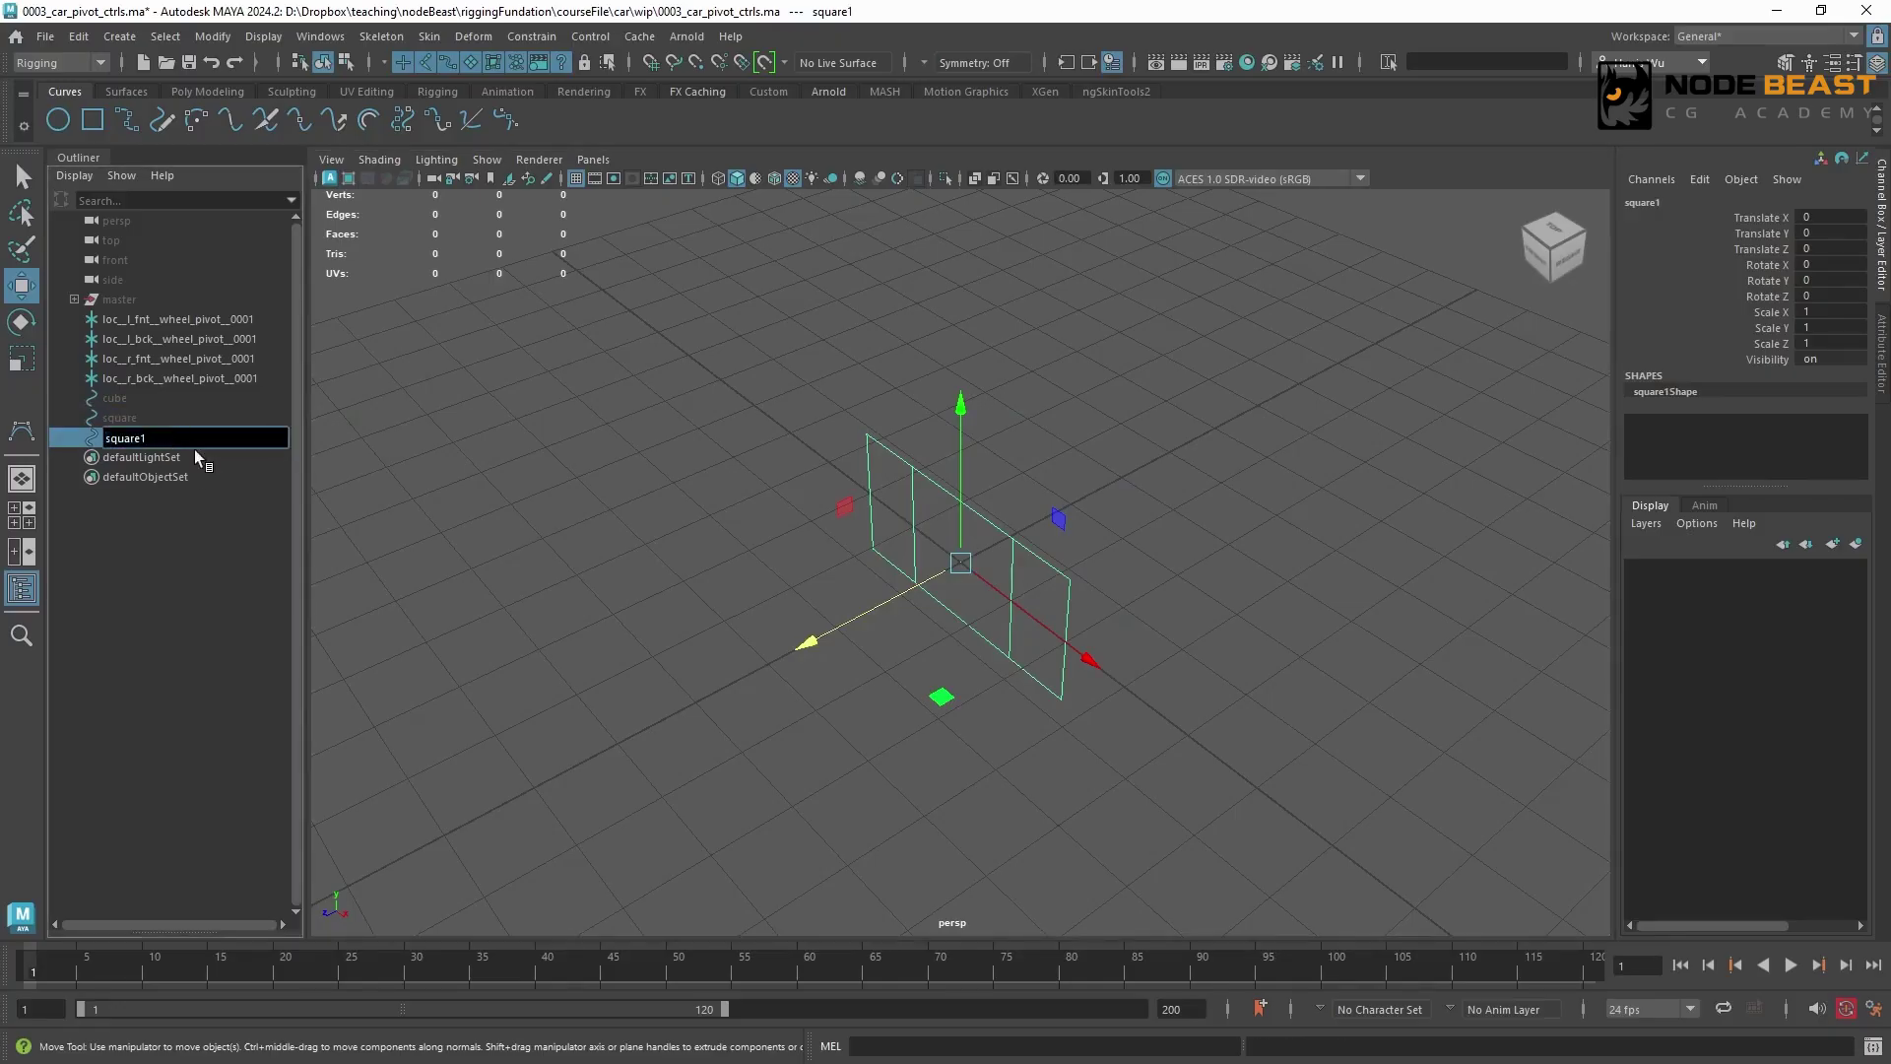
text(ctrl__c)
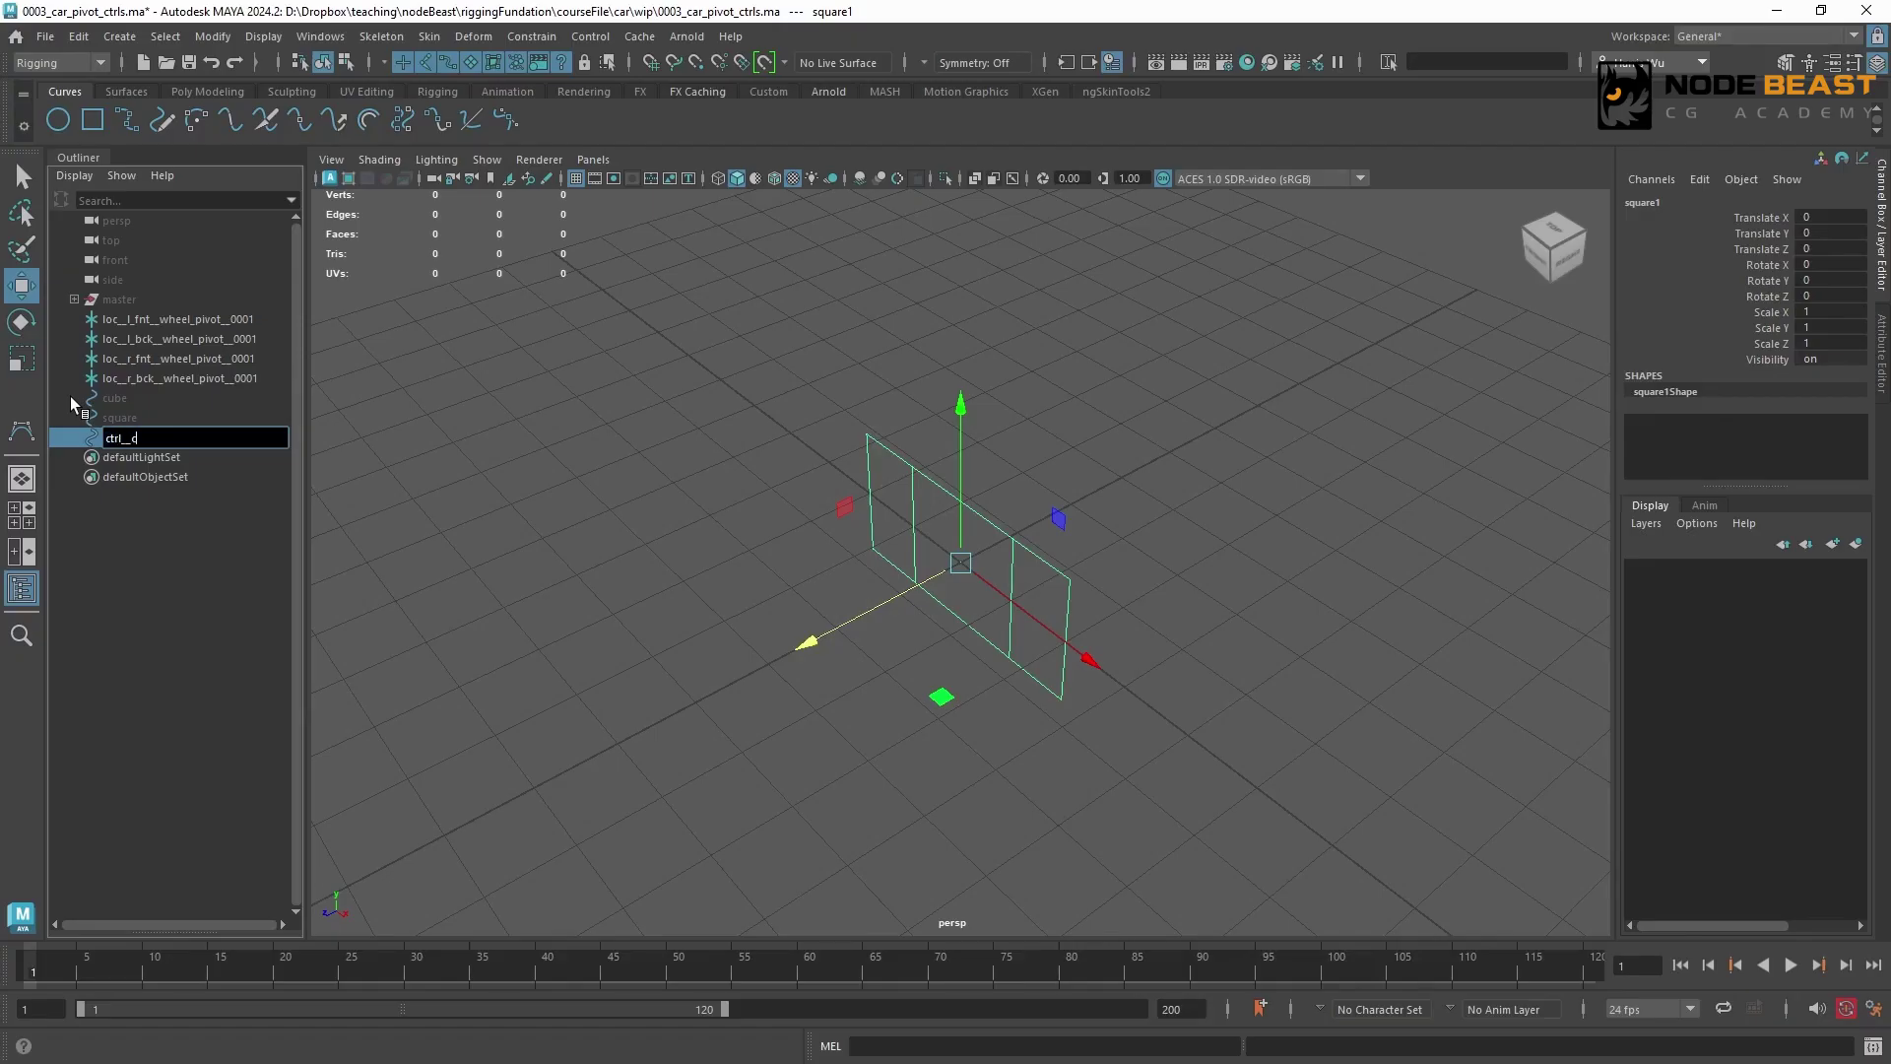
text(__front__0001)
key(Return)
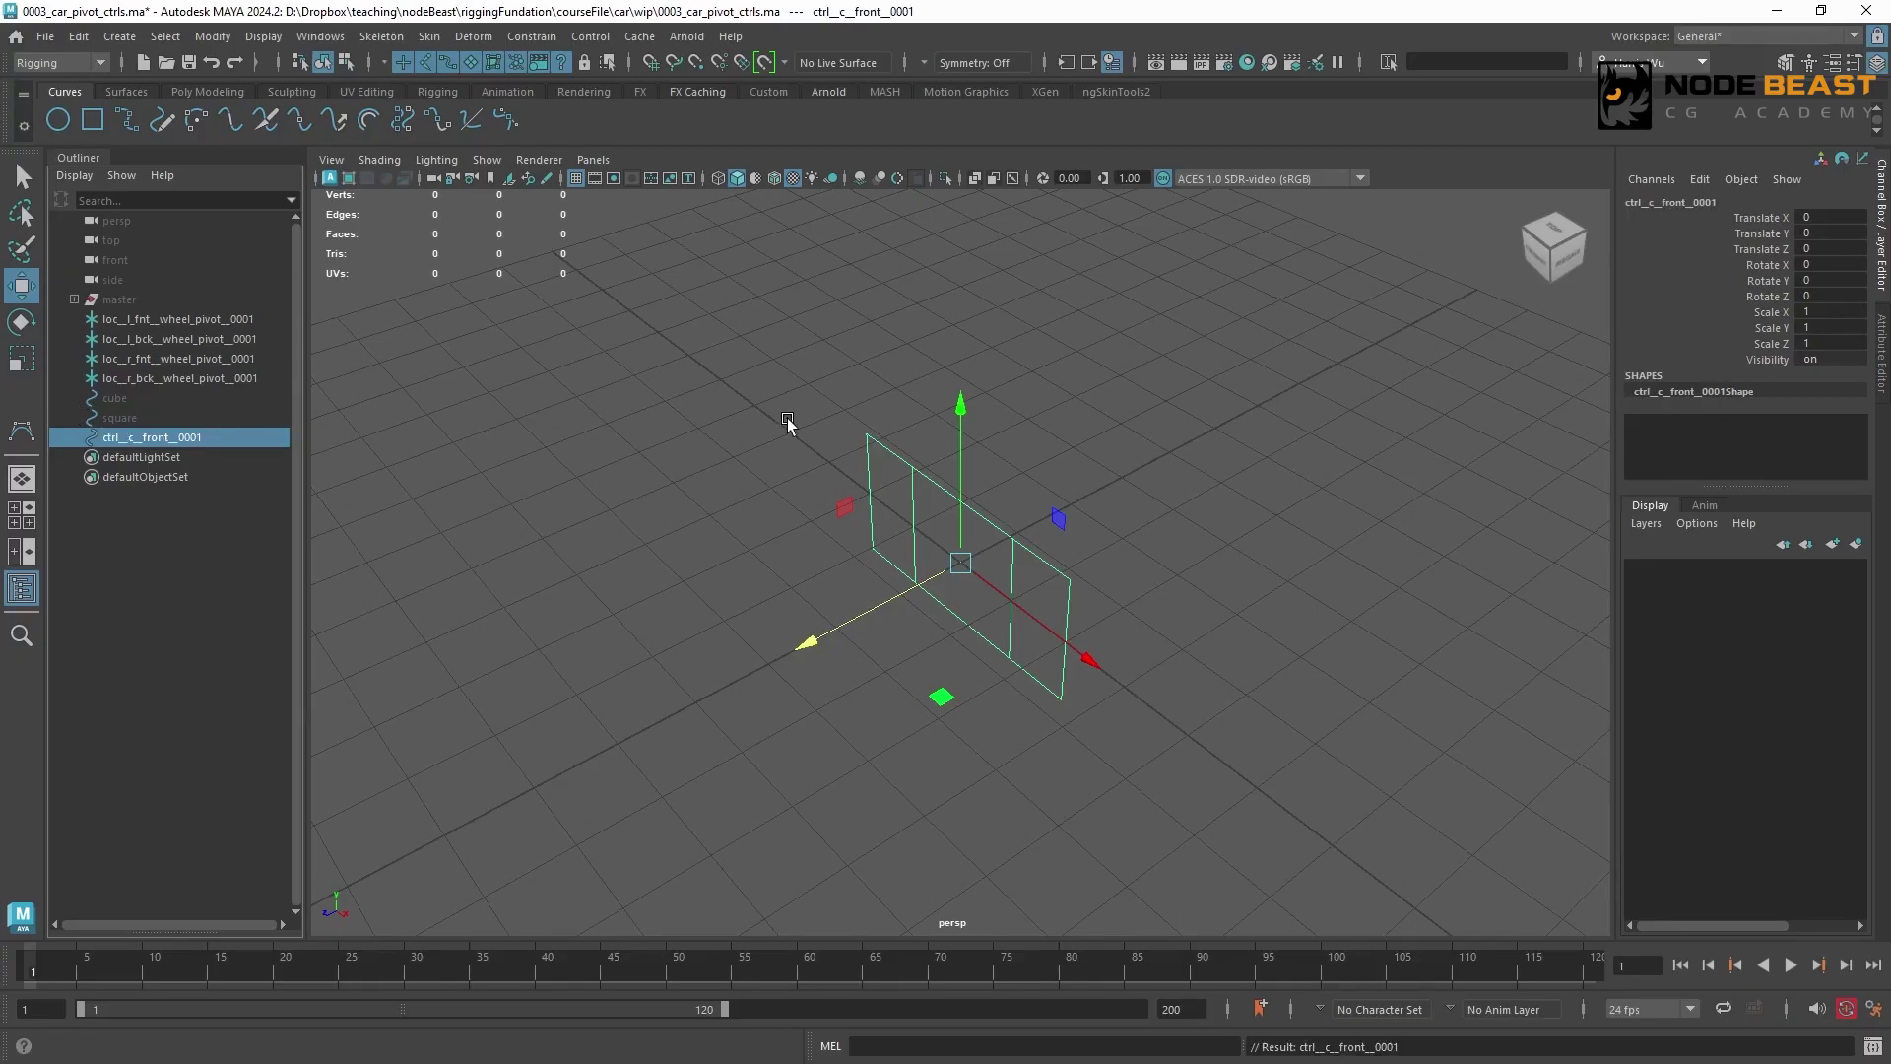
Group the front control under a new parent group named zero__c__front__0001
key(ctrl+g)
double_click(136, 439)
text(ctrl__c__front__0001)
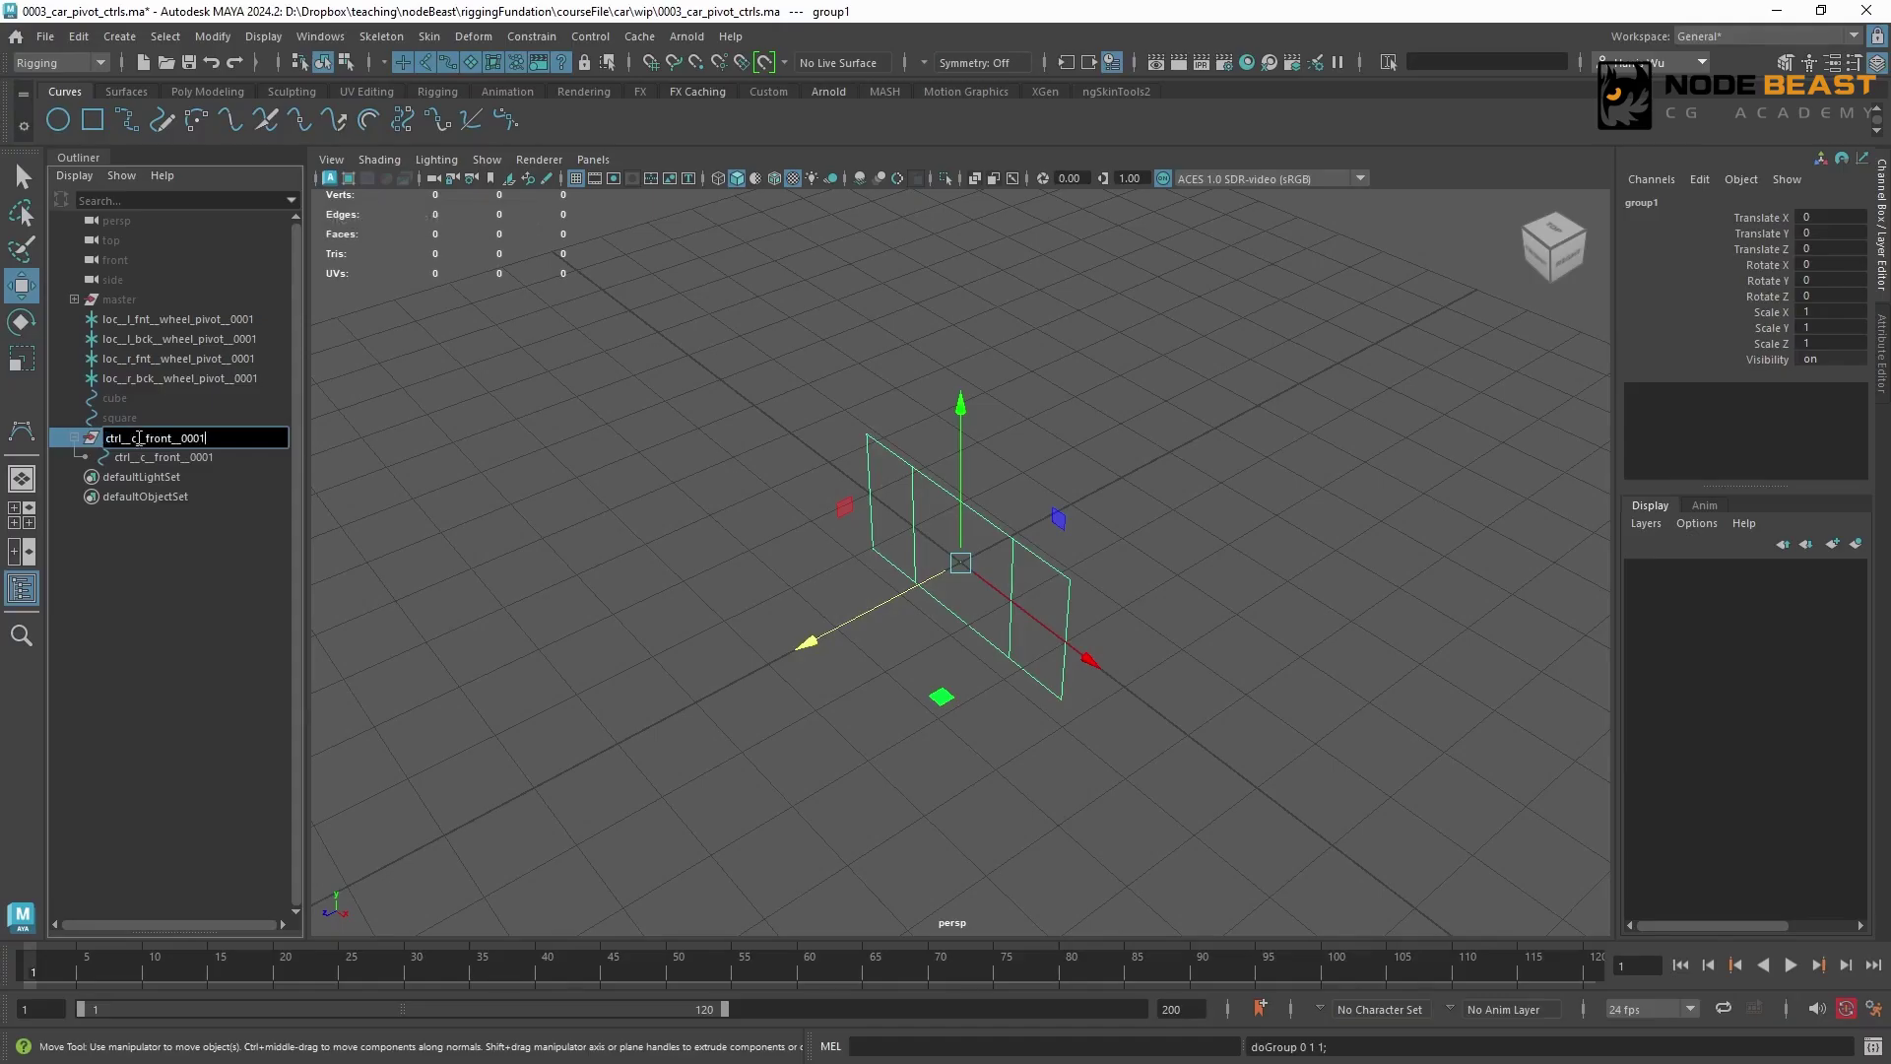
drag(125, 438, 76, 430)
text(zero)
key(Return)
Turn the master group's visibility back on
click(185, 304)
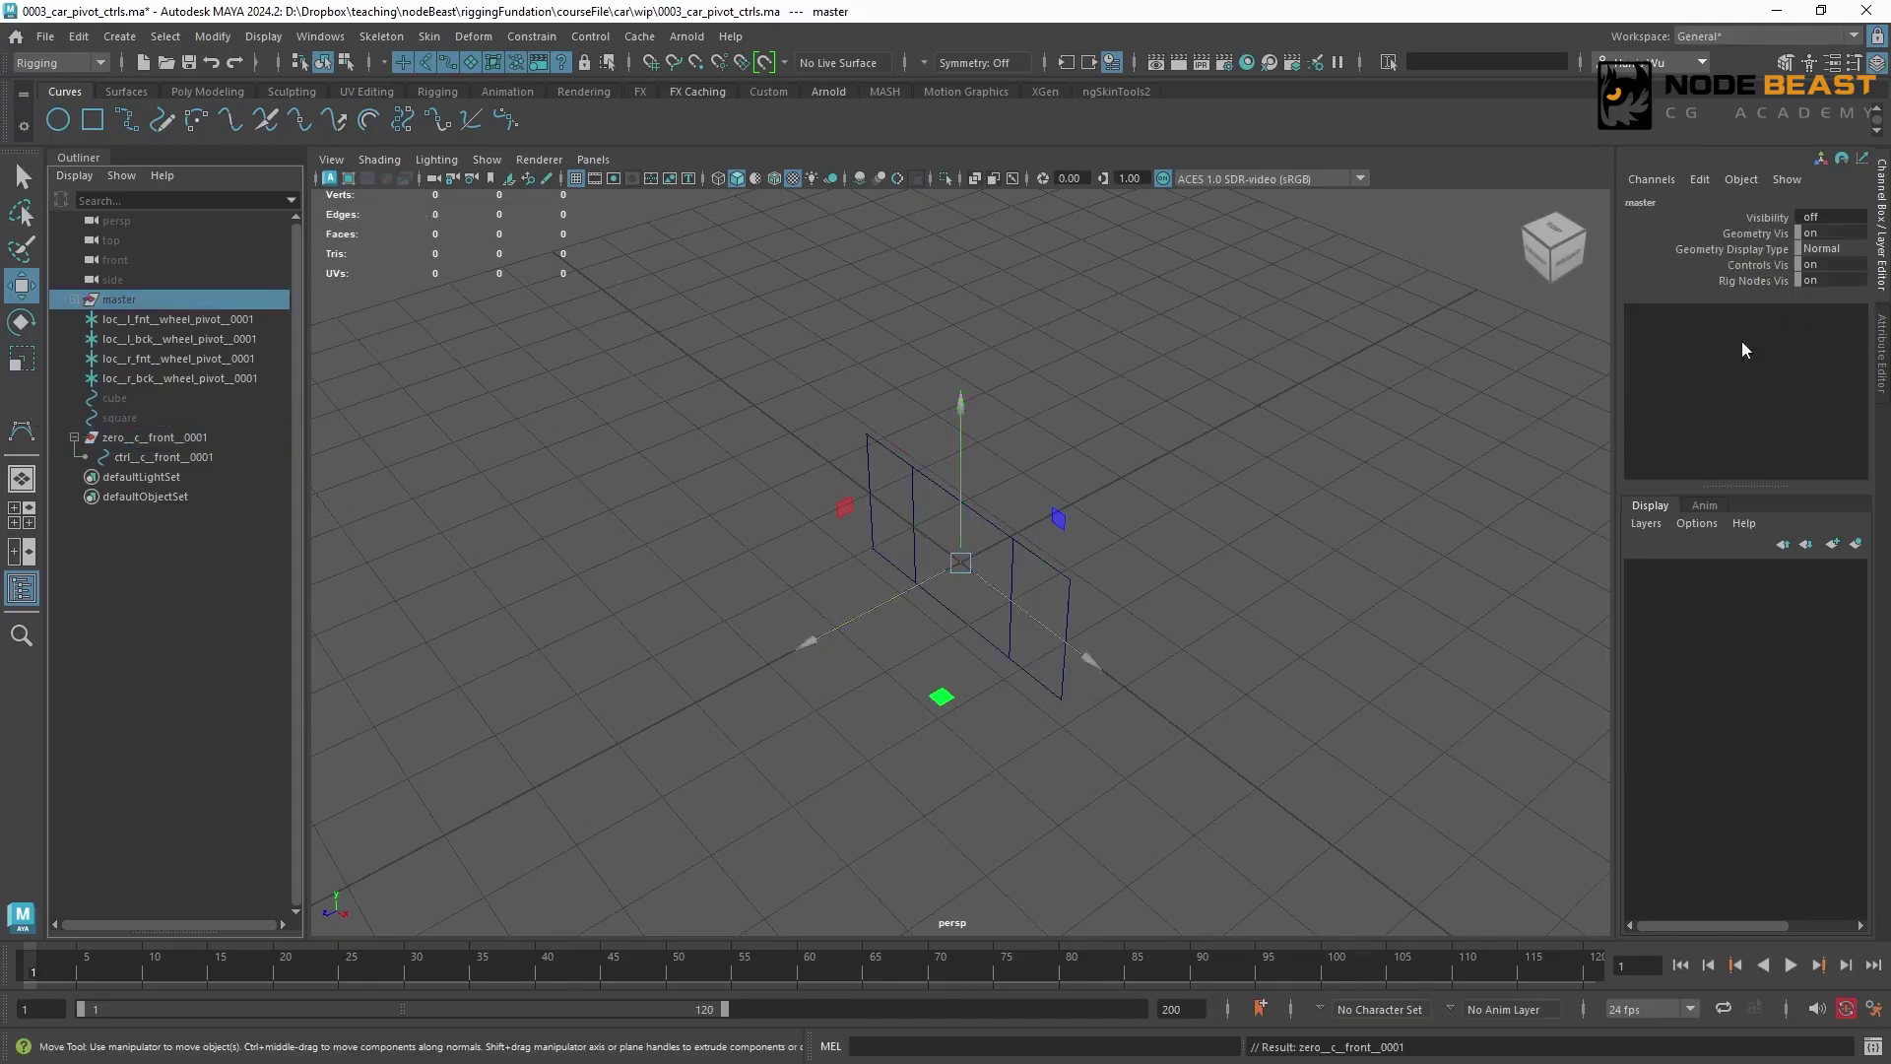
click(1817, 217)
text(1)
key(Return)
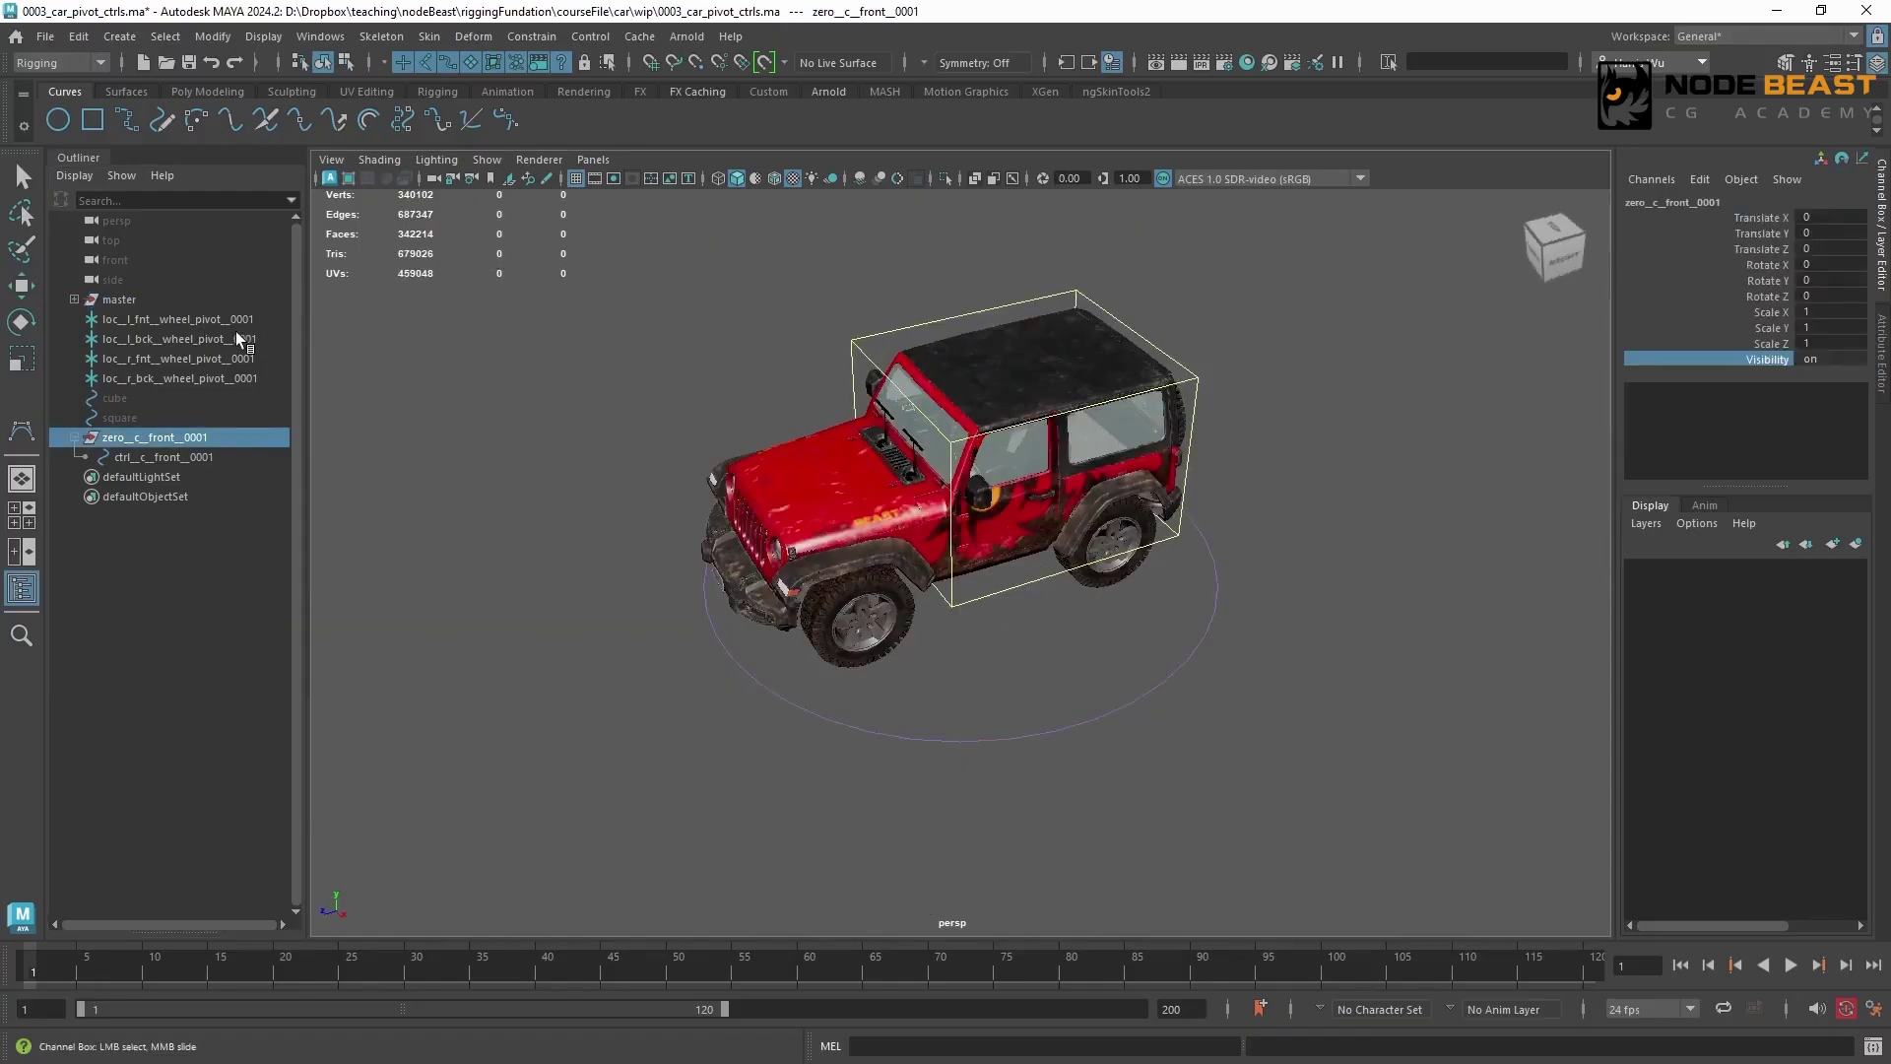
Point-constrain zero__c__front__0001 to the two front wheel pivot locators, and delete the constraint once the group is centred between them
click(351, 350)
key(w)
click(250, 320)
ctrl+click(250, 358)
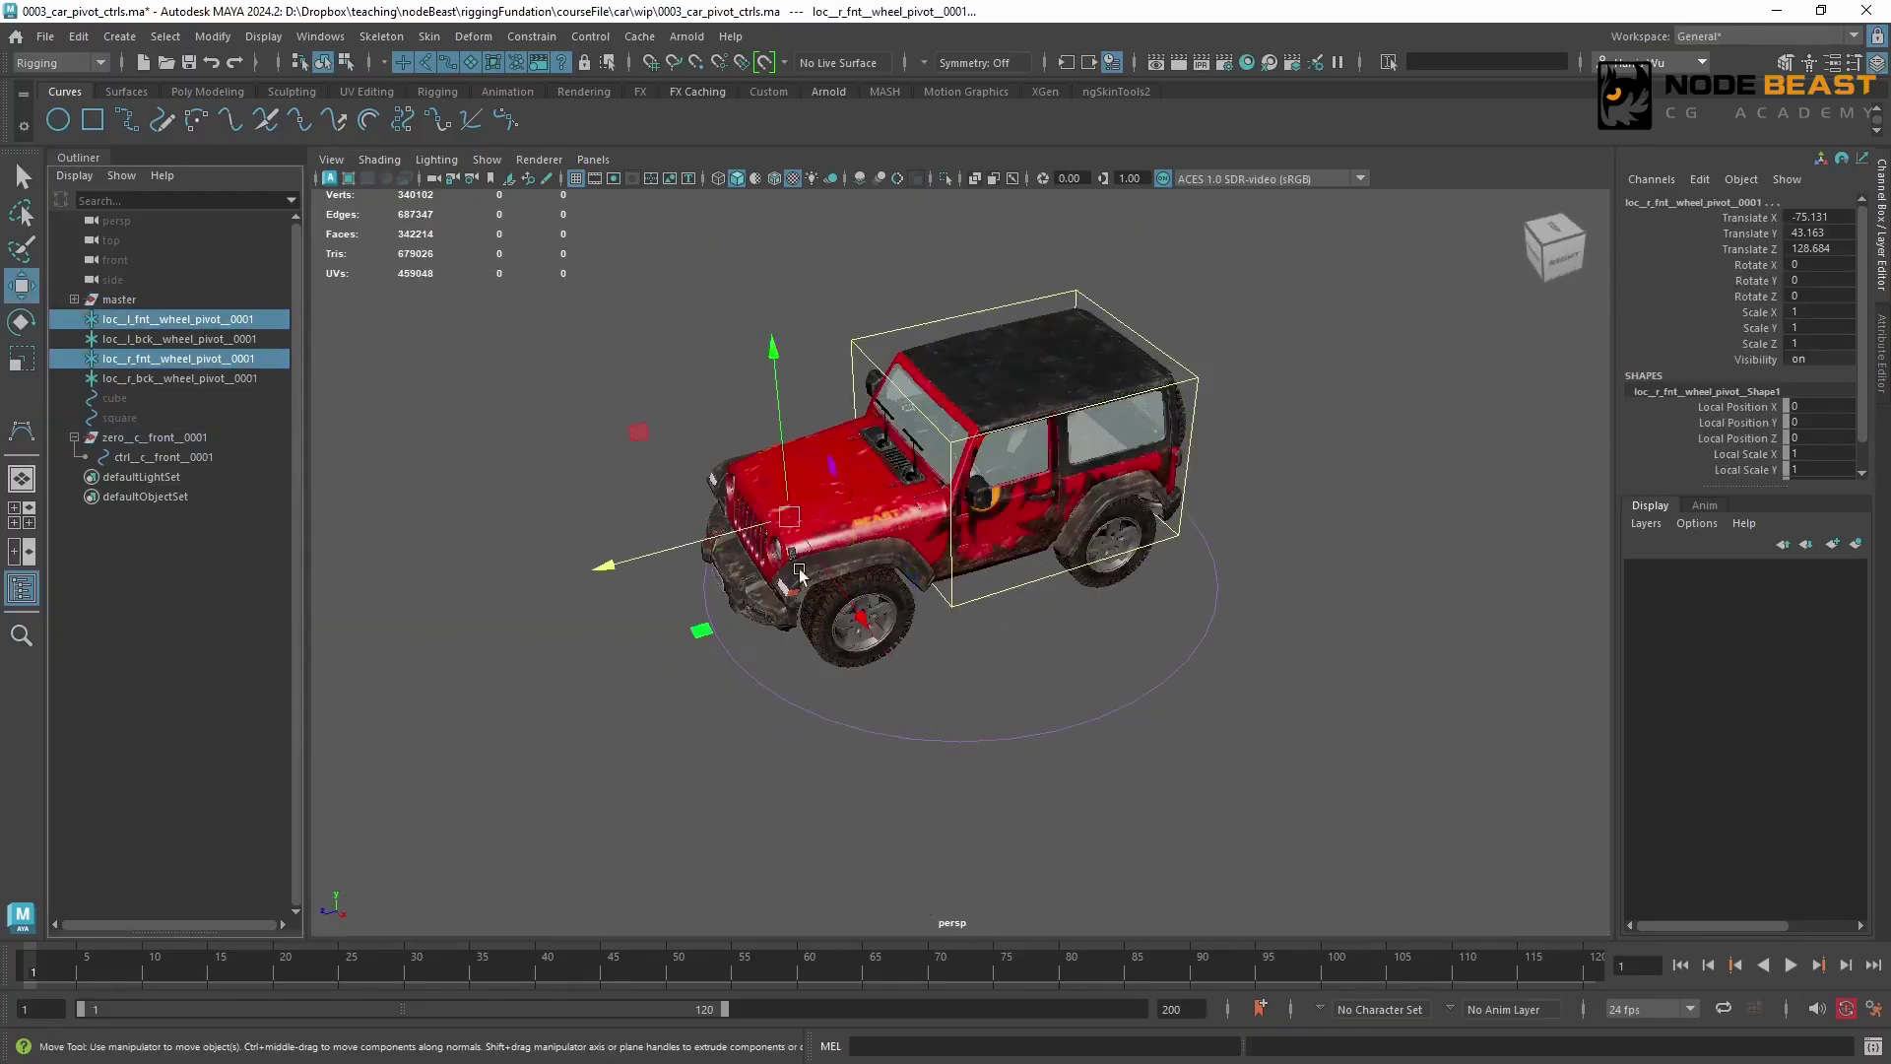
ctrl+click(152, 438)
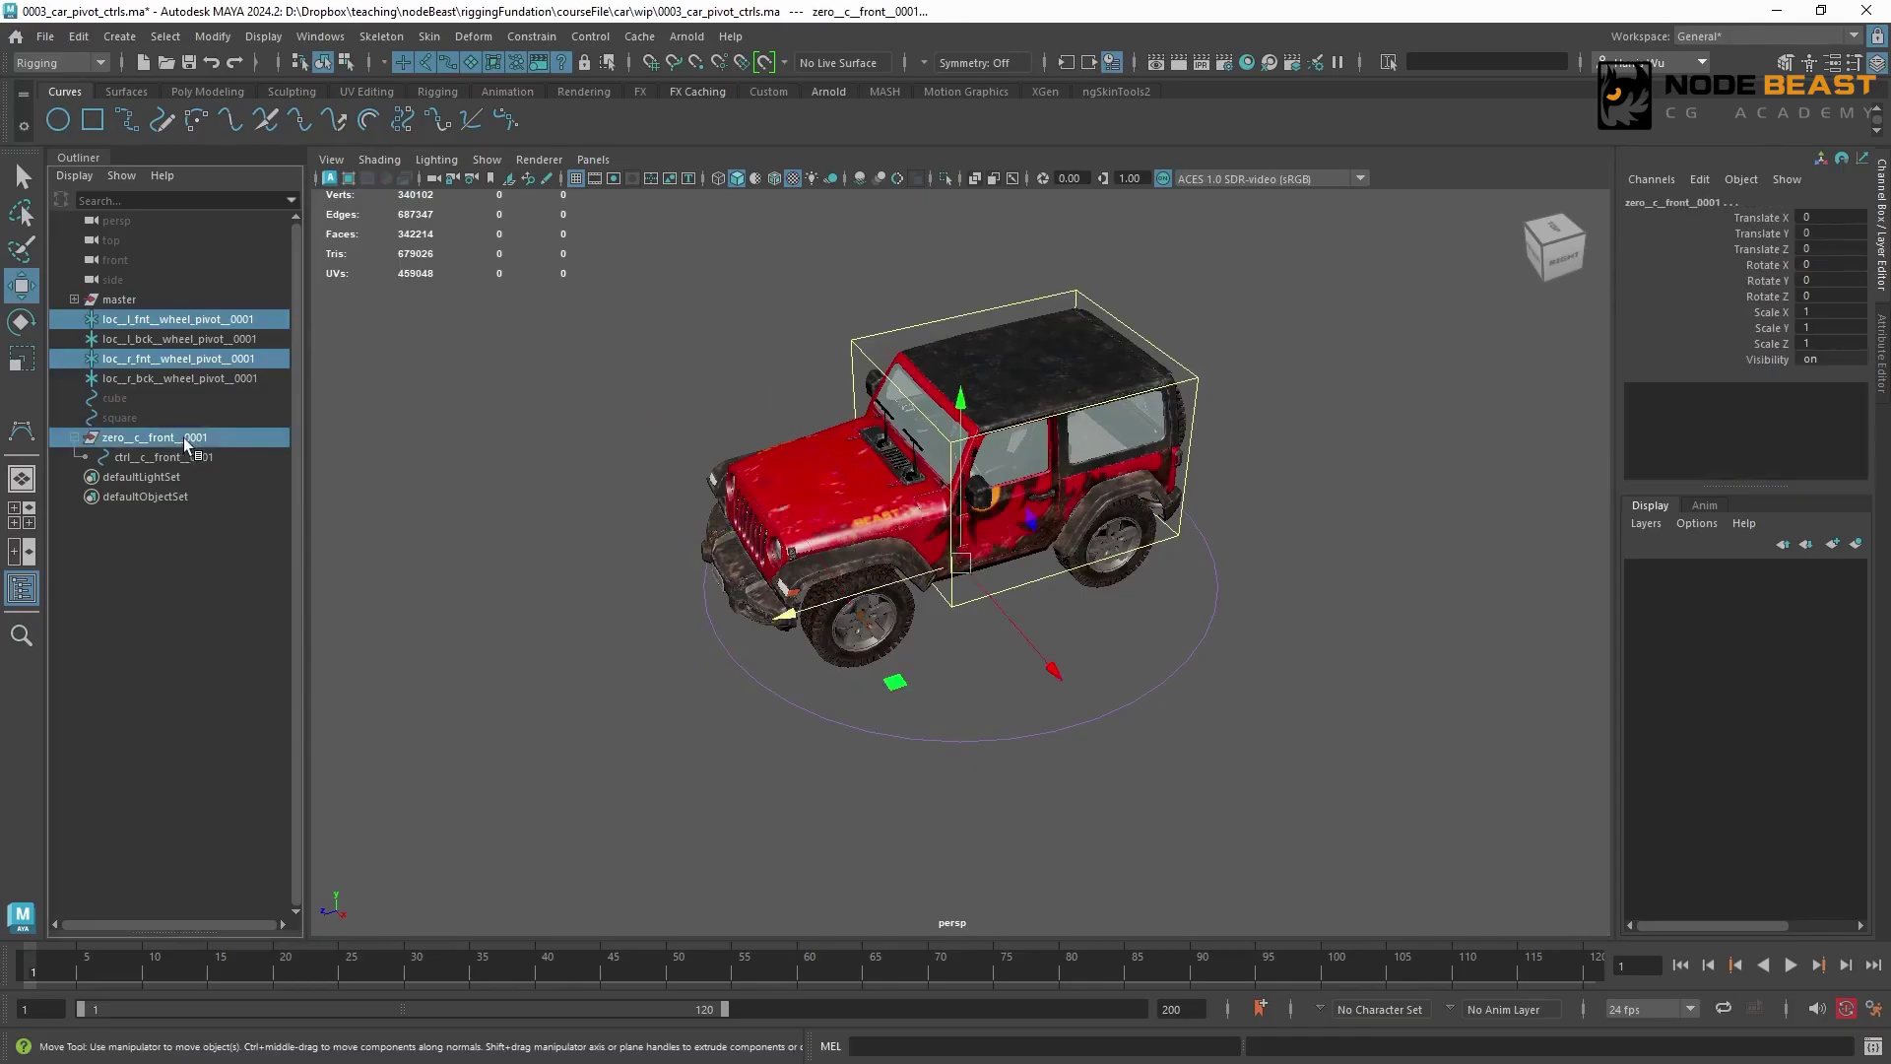
click(530, 37)
click(563, 114)
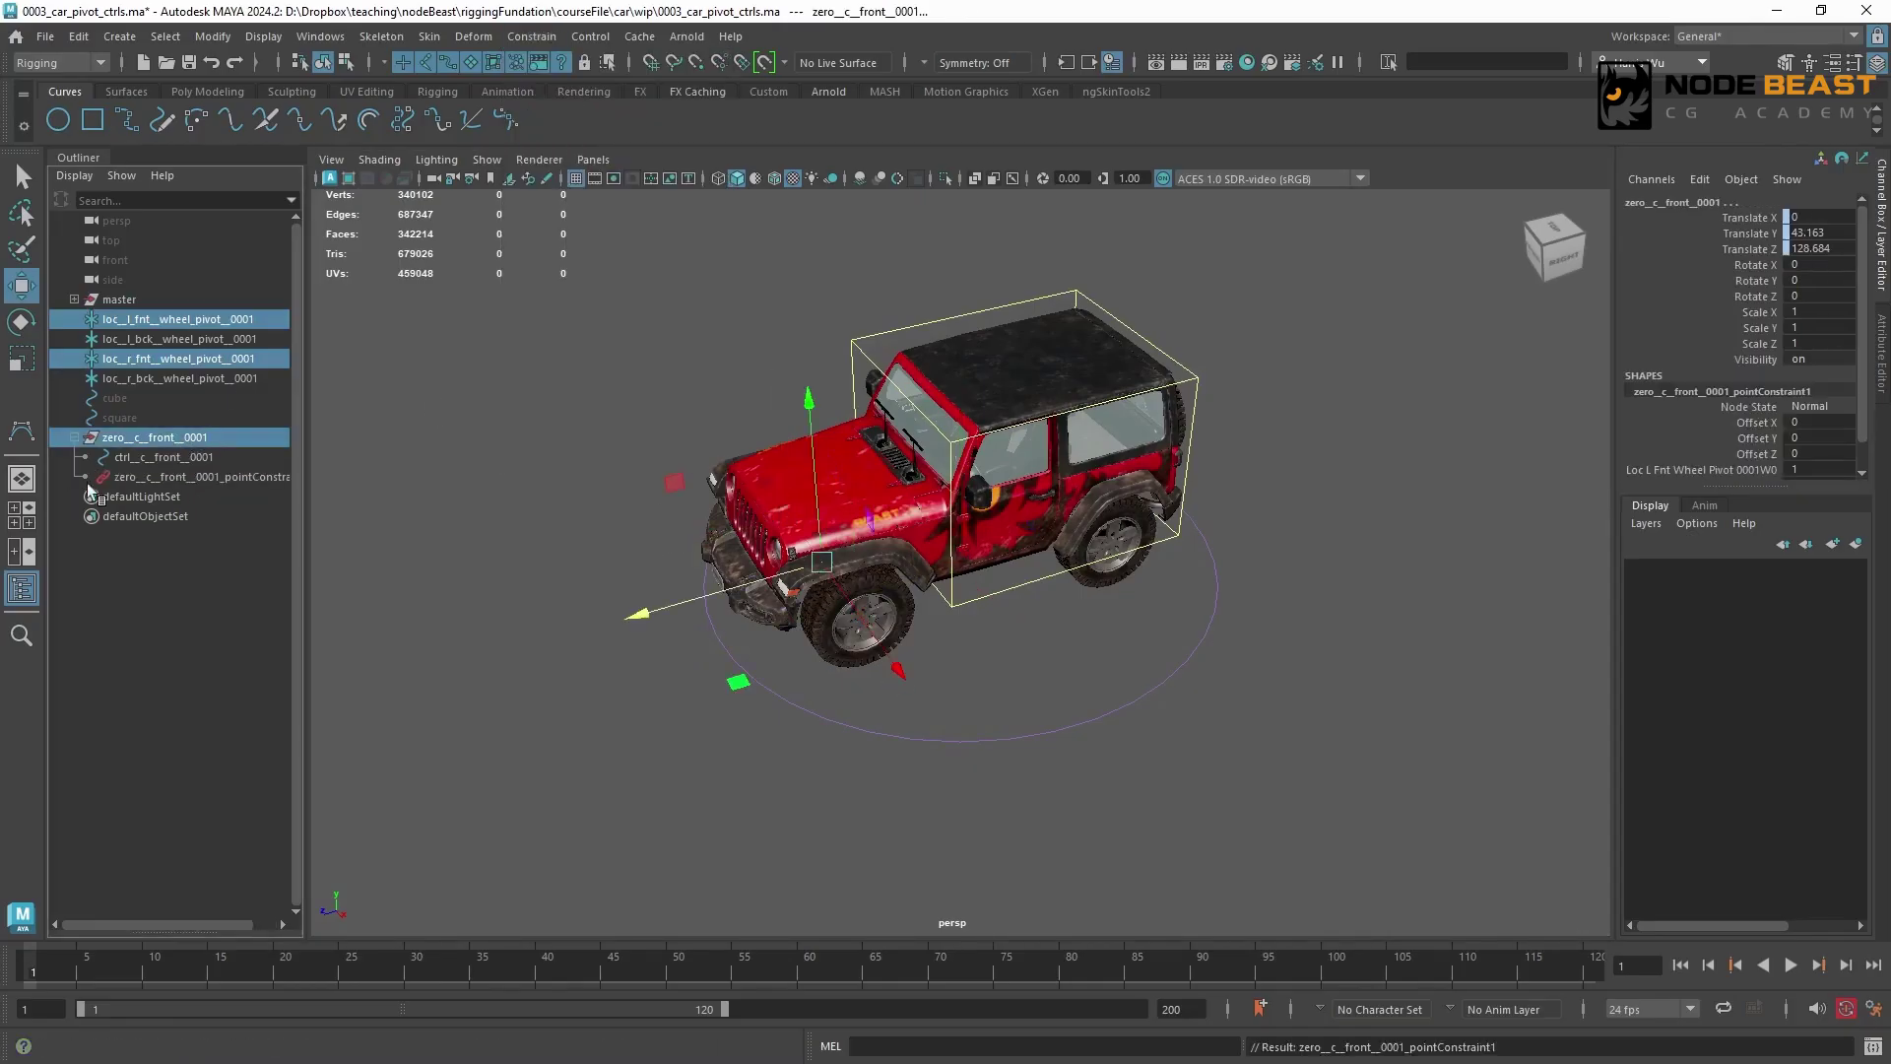
key(Delete)
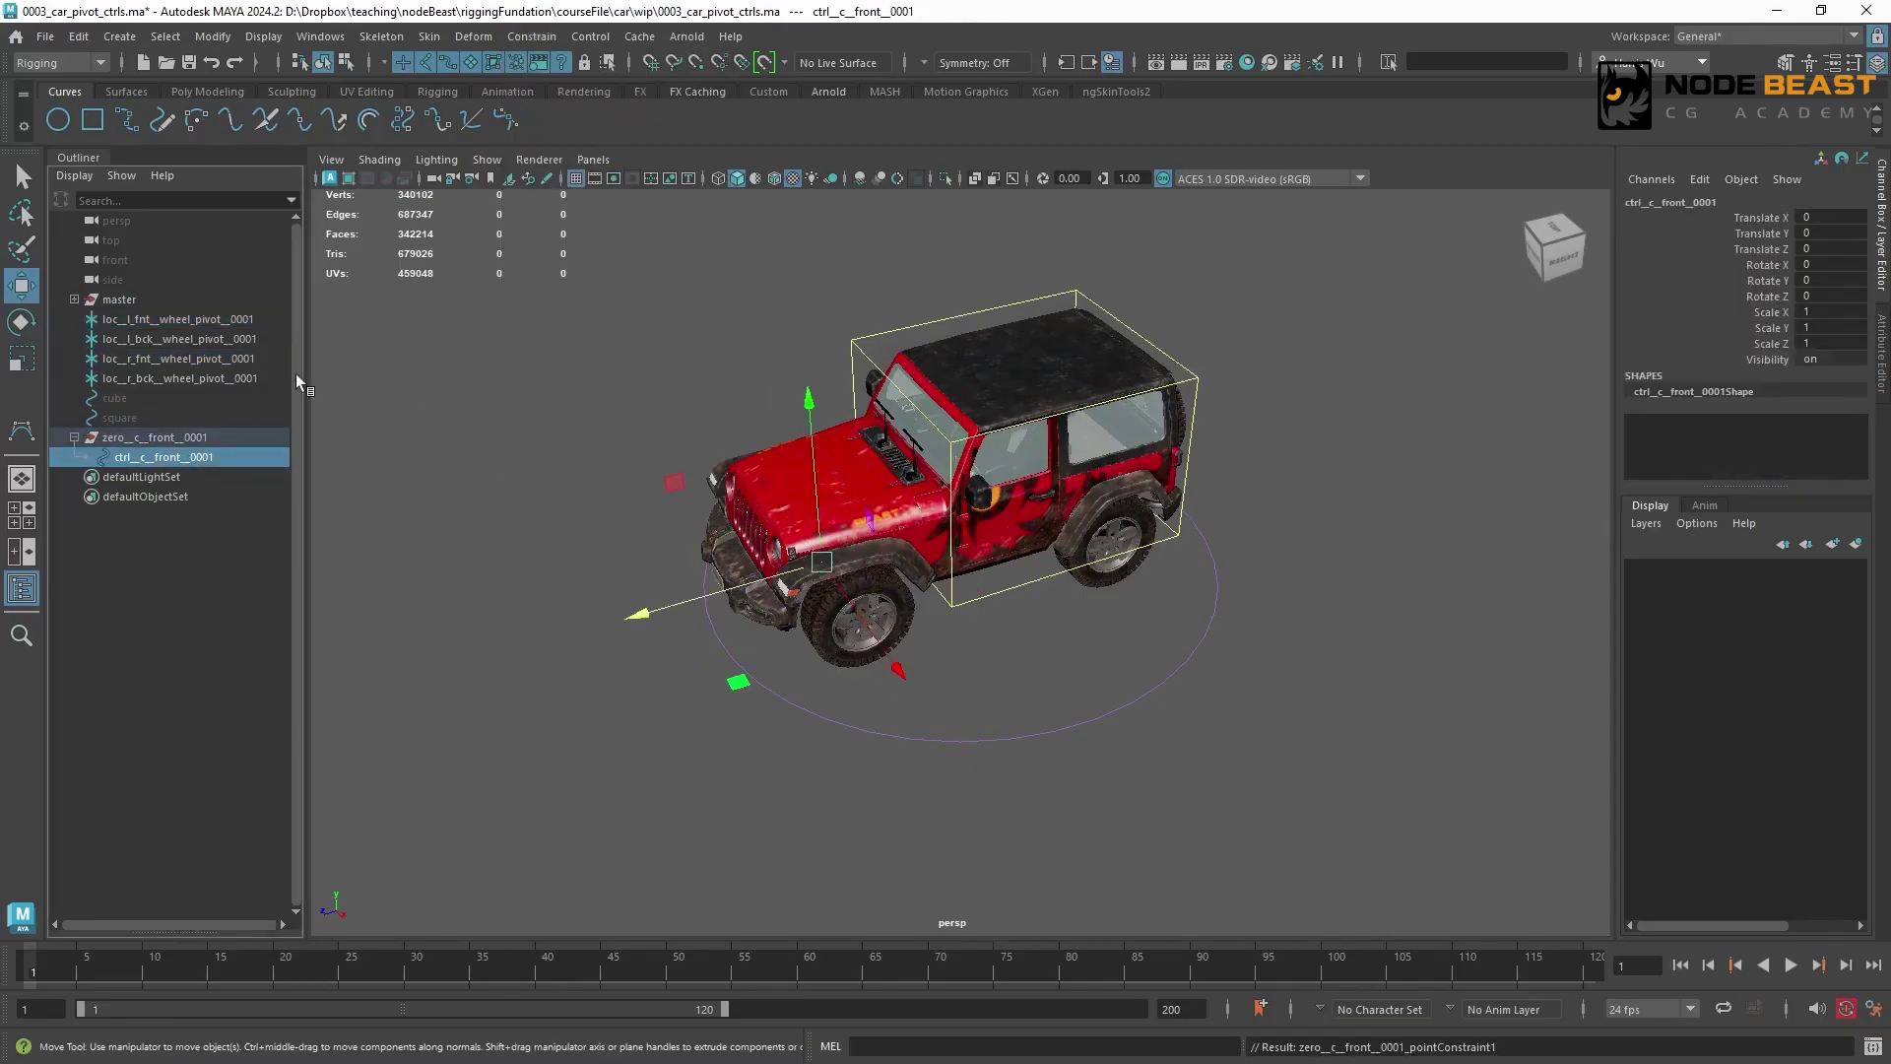
Scale all control vertices of ctrl__c__front__0001 into a wide bar about as wide as the car and place it ahead of the front bumper
mouse_move(837, 548)
alt+mouse_down()
mouse_move(820, 490)
mouse_move(855, 520)
alt+mouse_up()
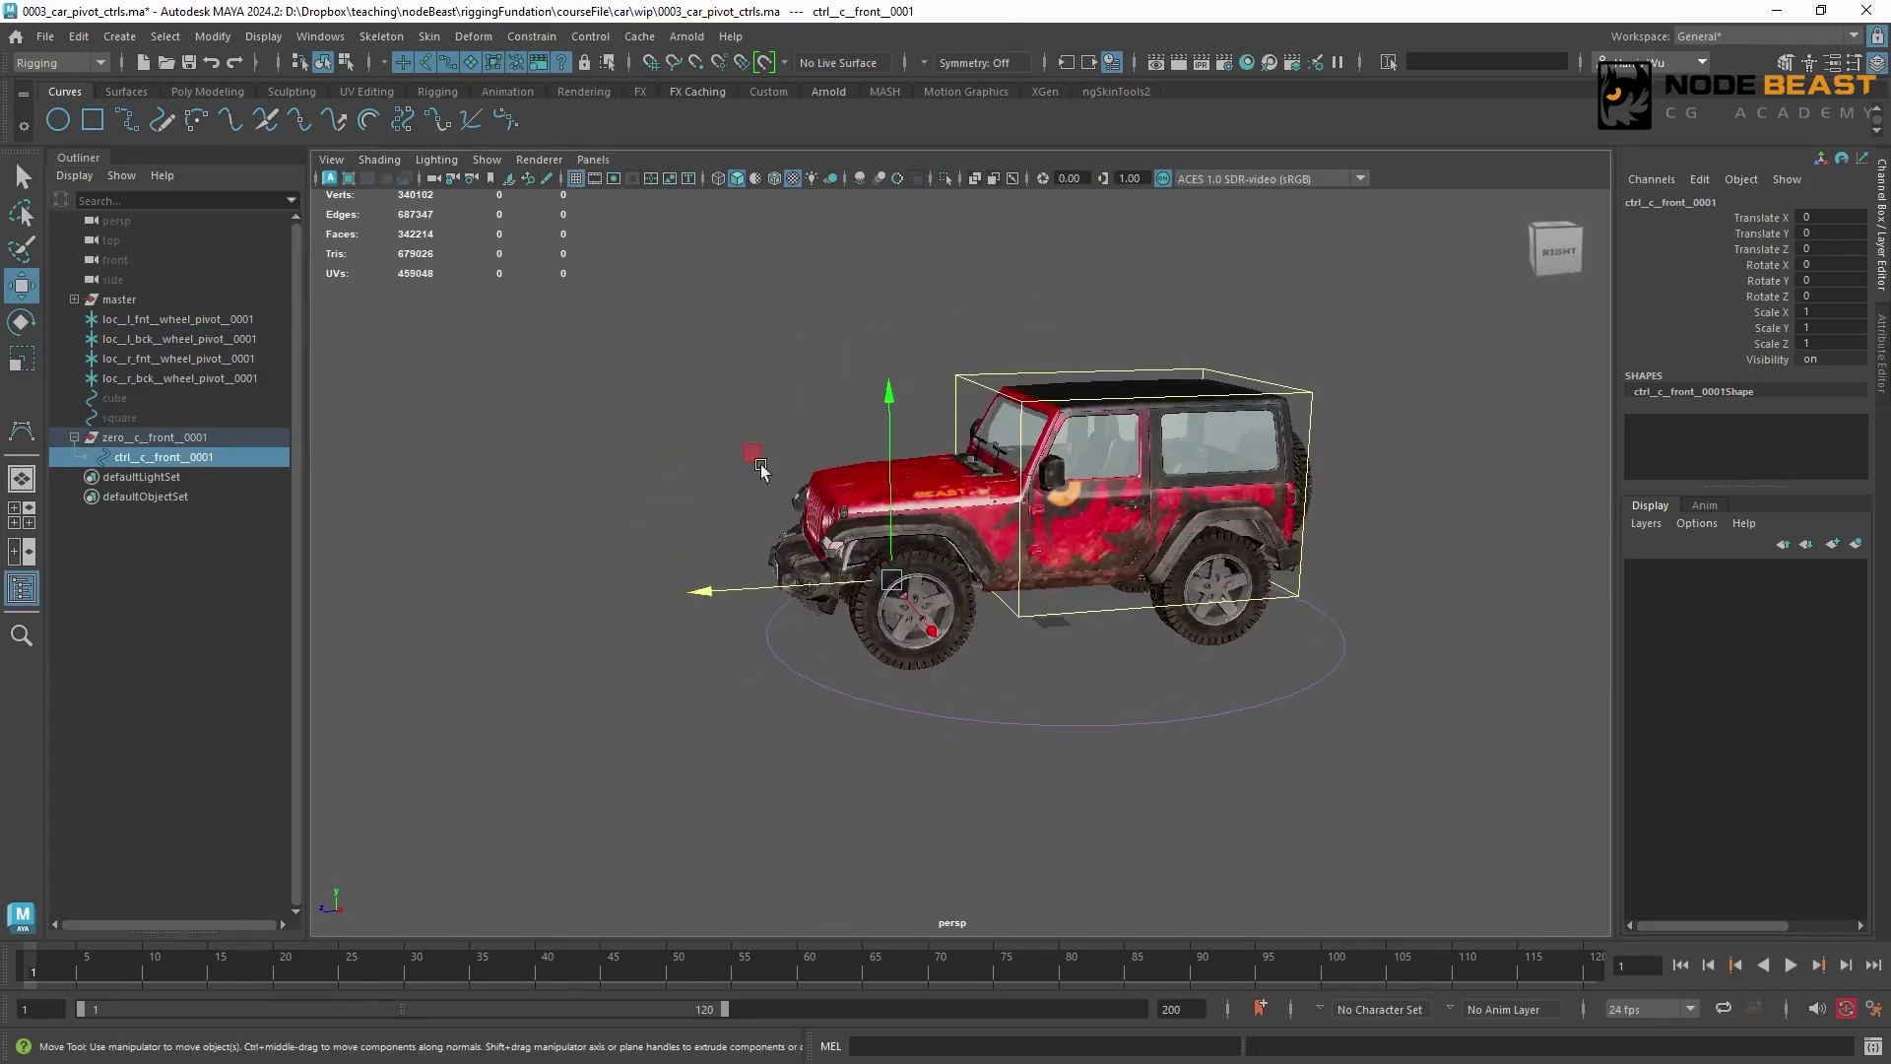
click(348, 64)
drag(687, 390, 1052, 701)
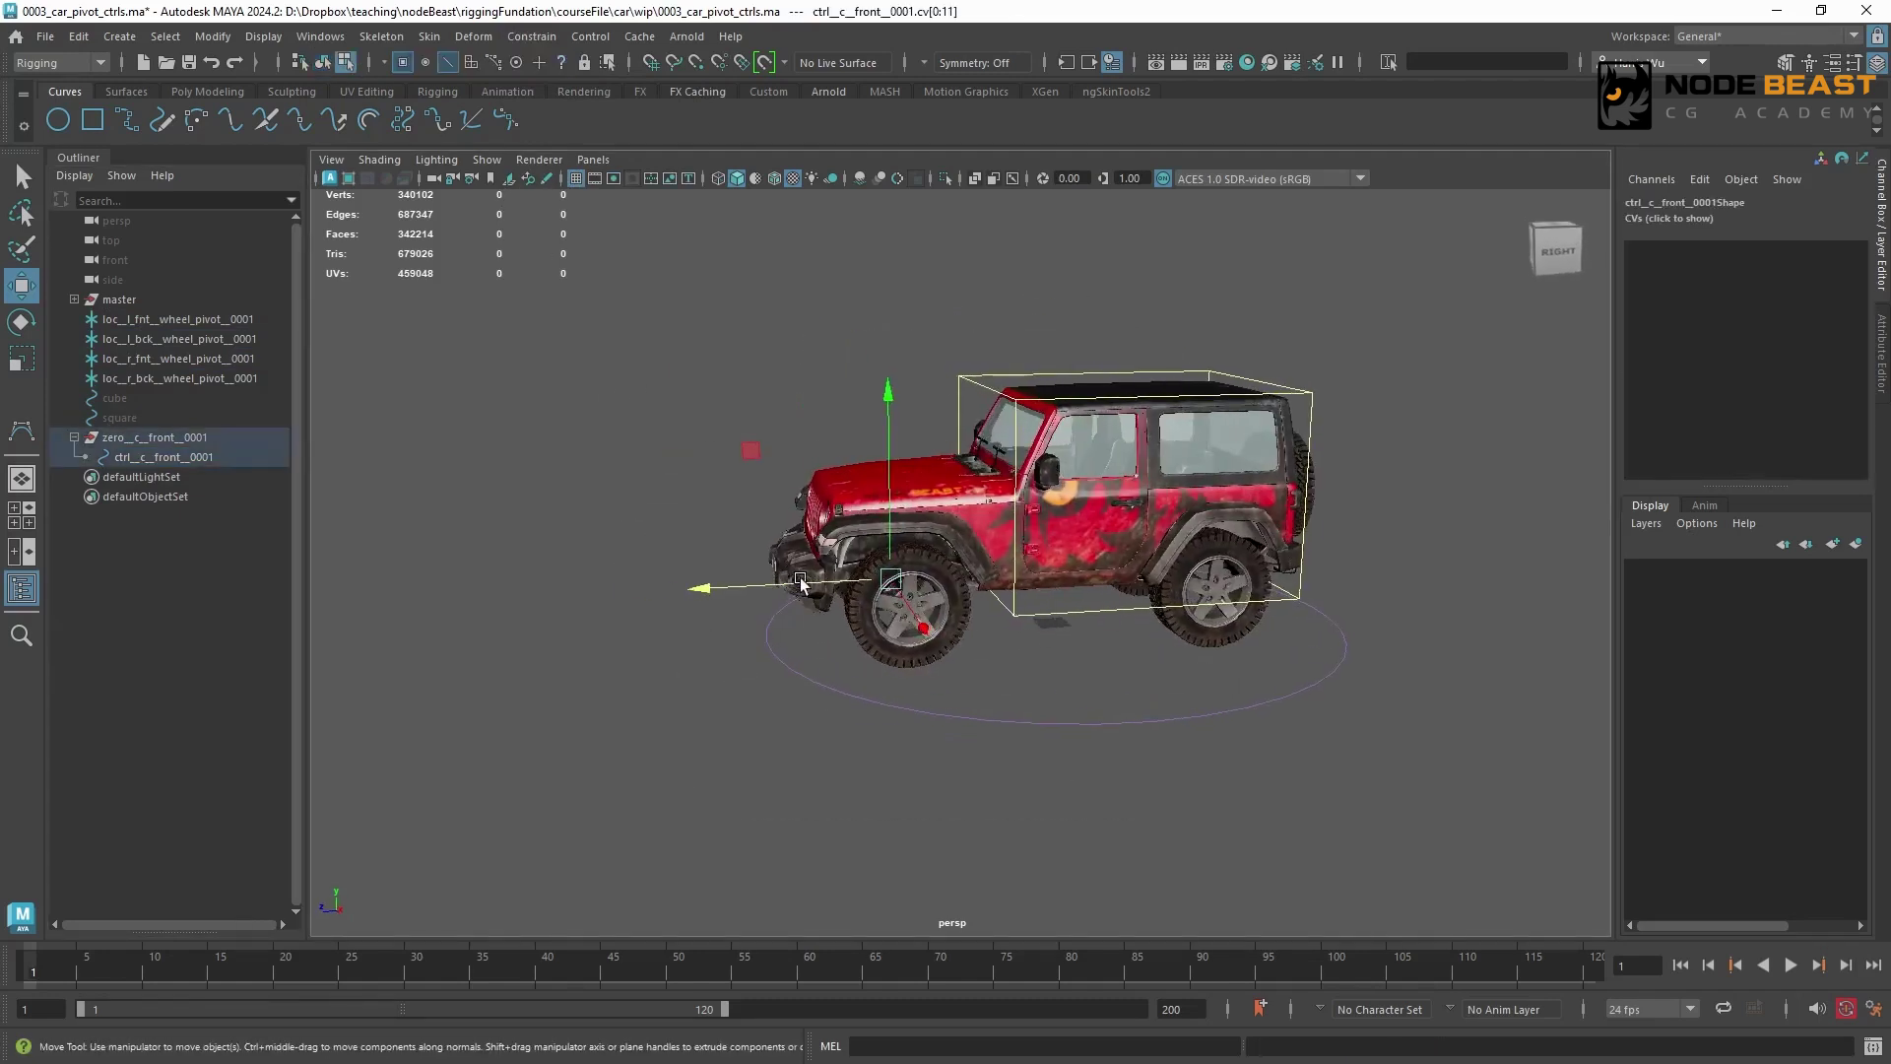
alt+drag(571, 591, 1088, 548)
key(r)
key(w)
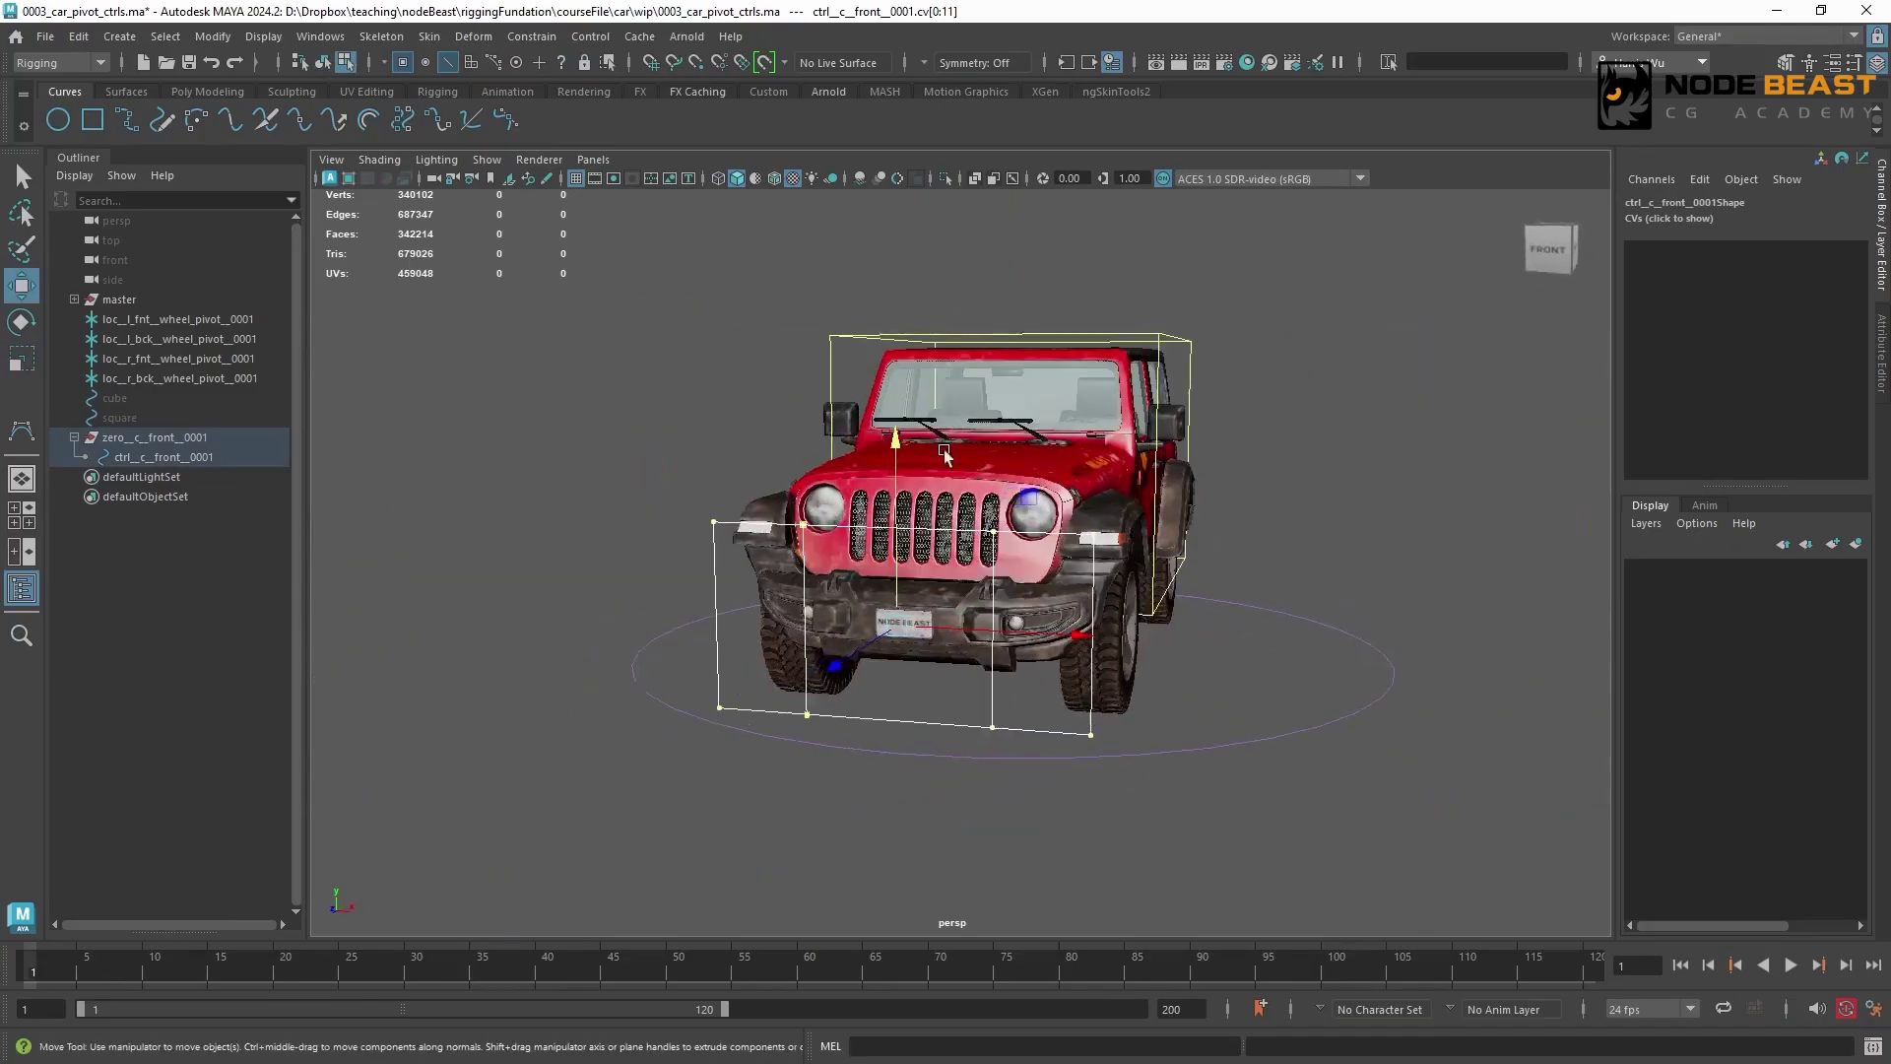
key(r)
drag(896, 444, 970, 631)
key(w)
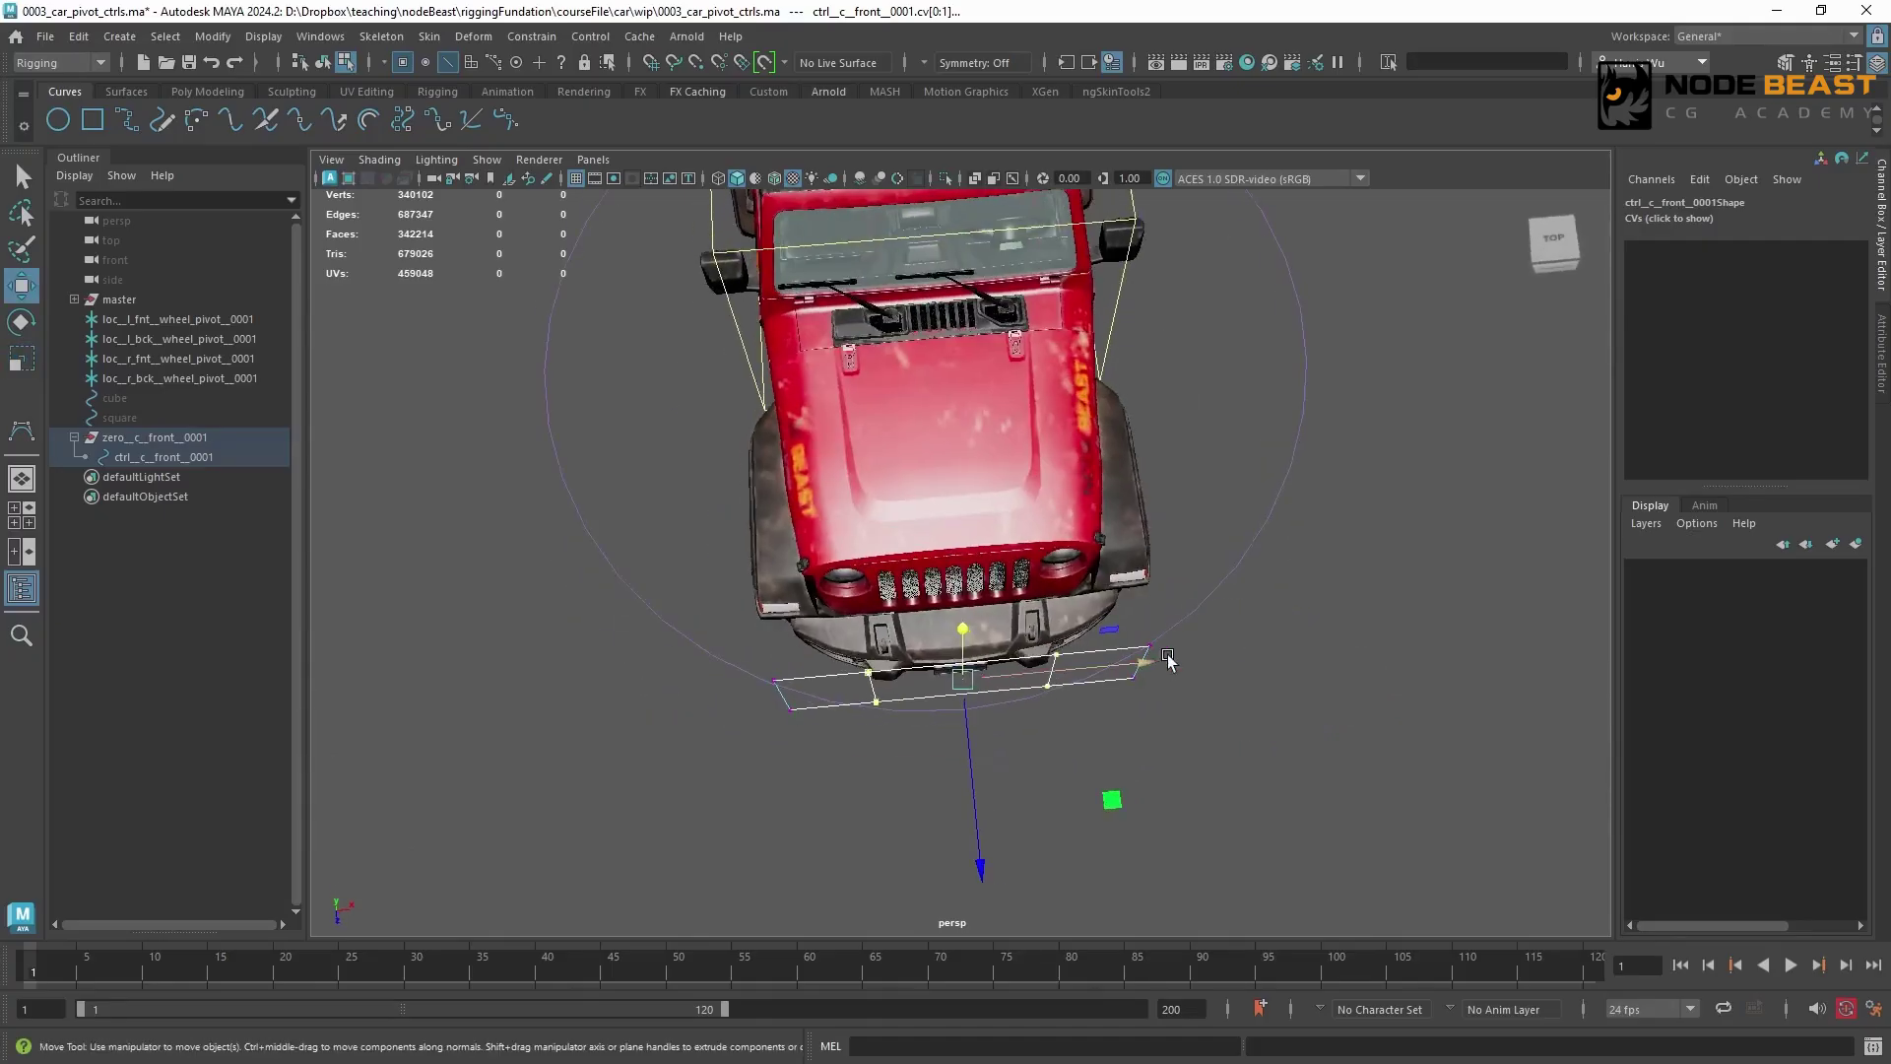
Widen the front curve slightly and pull its end control vertices back toward the car to bend it around the bumper
key(r)
drag(1139, 662, 1162, 663)
drag(722, 638, 816, 734)
shift+drag(1190, 618, 1091, 734)
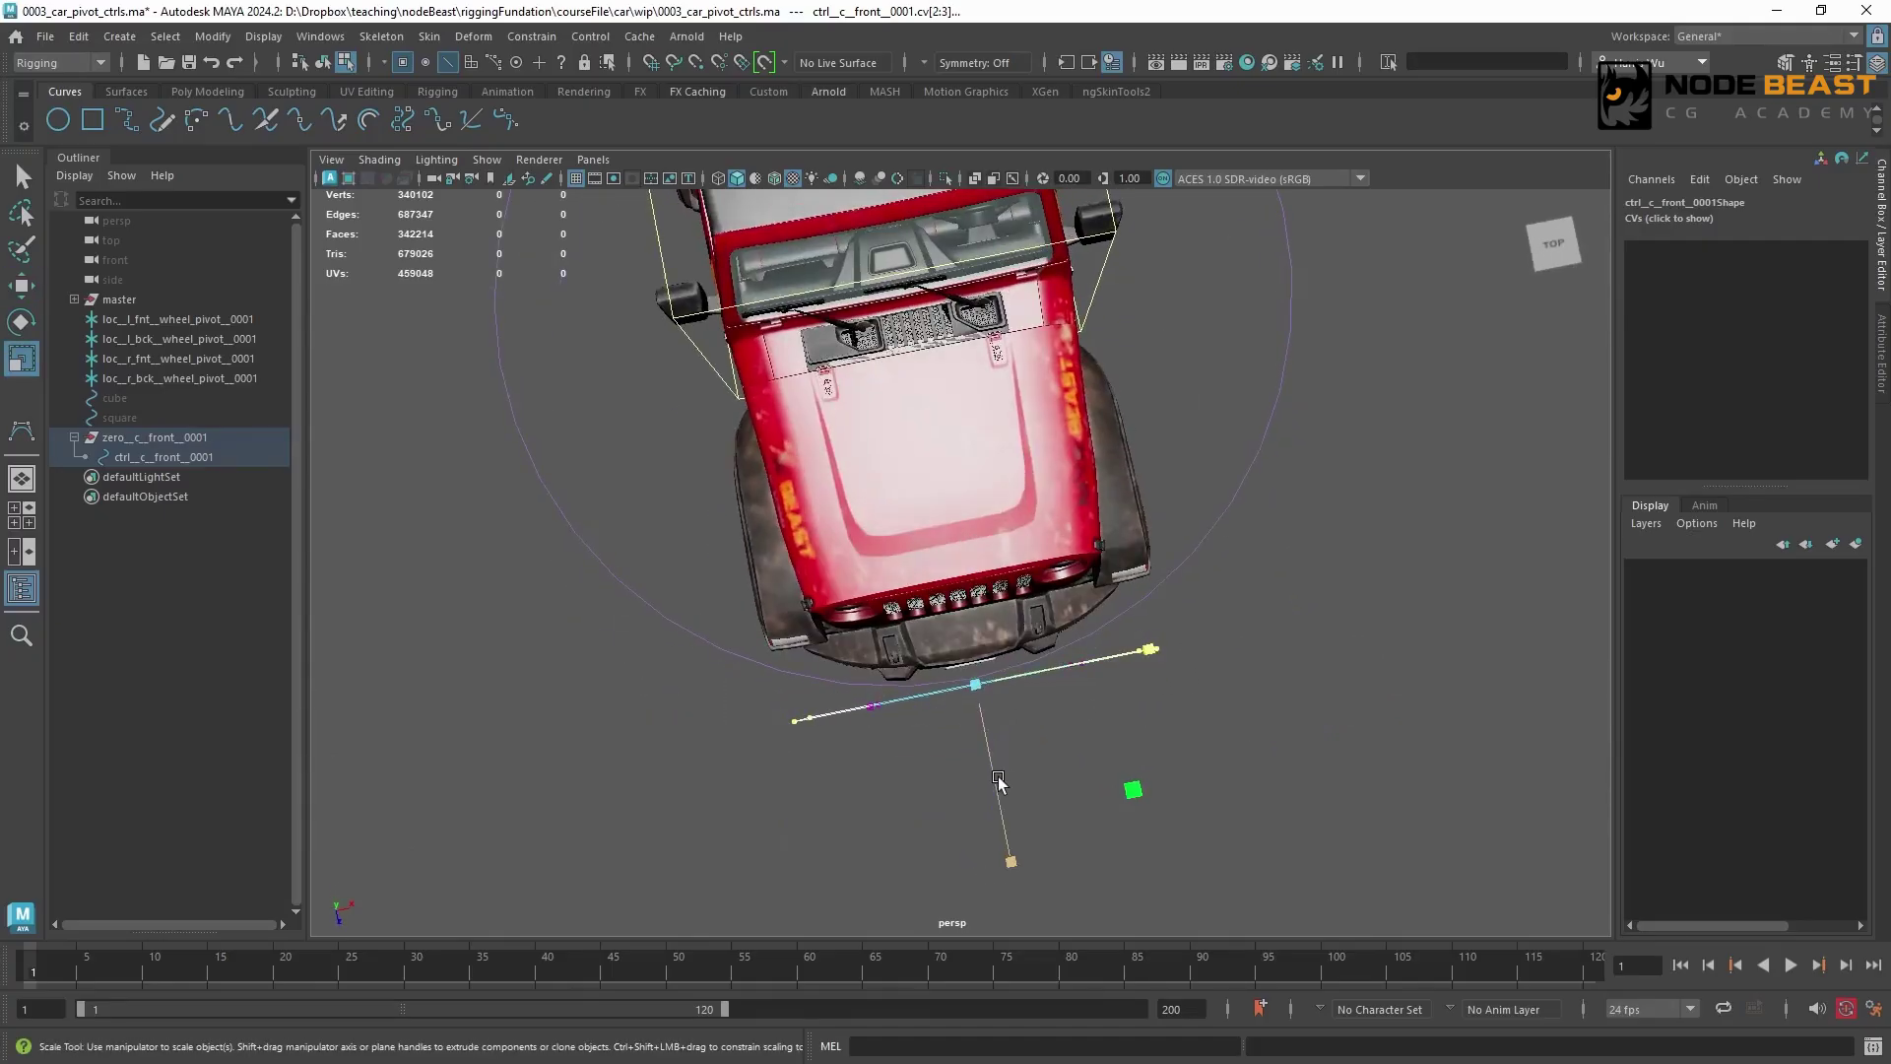
key(w)
drag(991, 800, 974, 758)
alt+drag(1050, 759, 958, 583)
Scale all control vertices of ctrl__c__front__0001 wider across the car
shift+drag(1118, 471, 1235, 670)
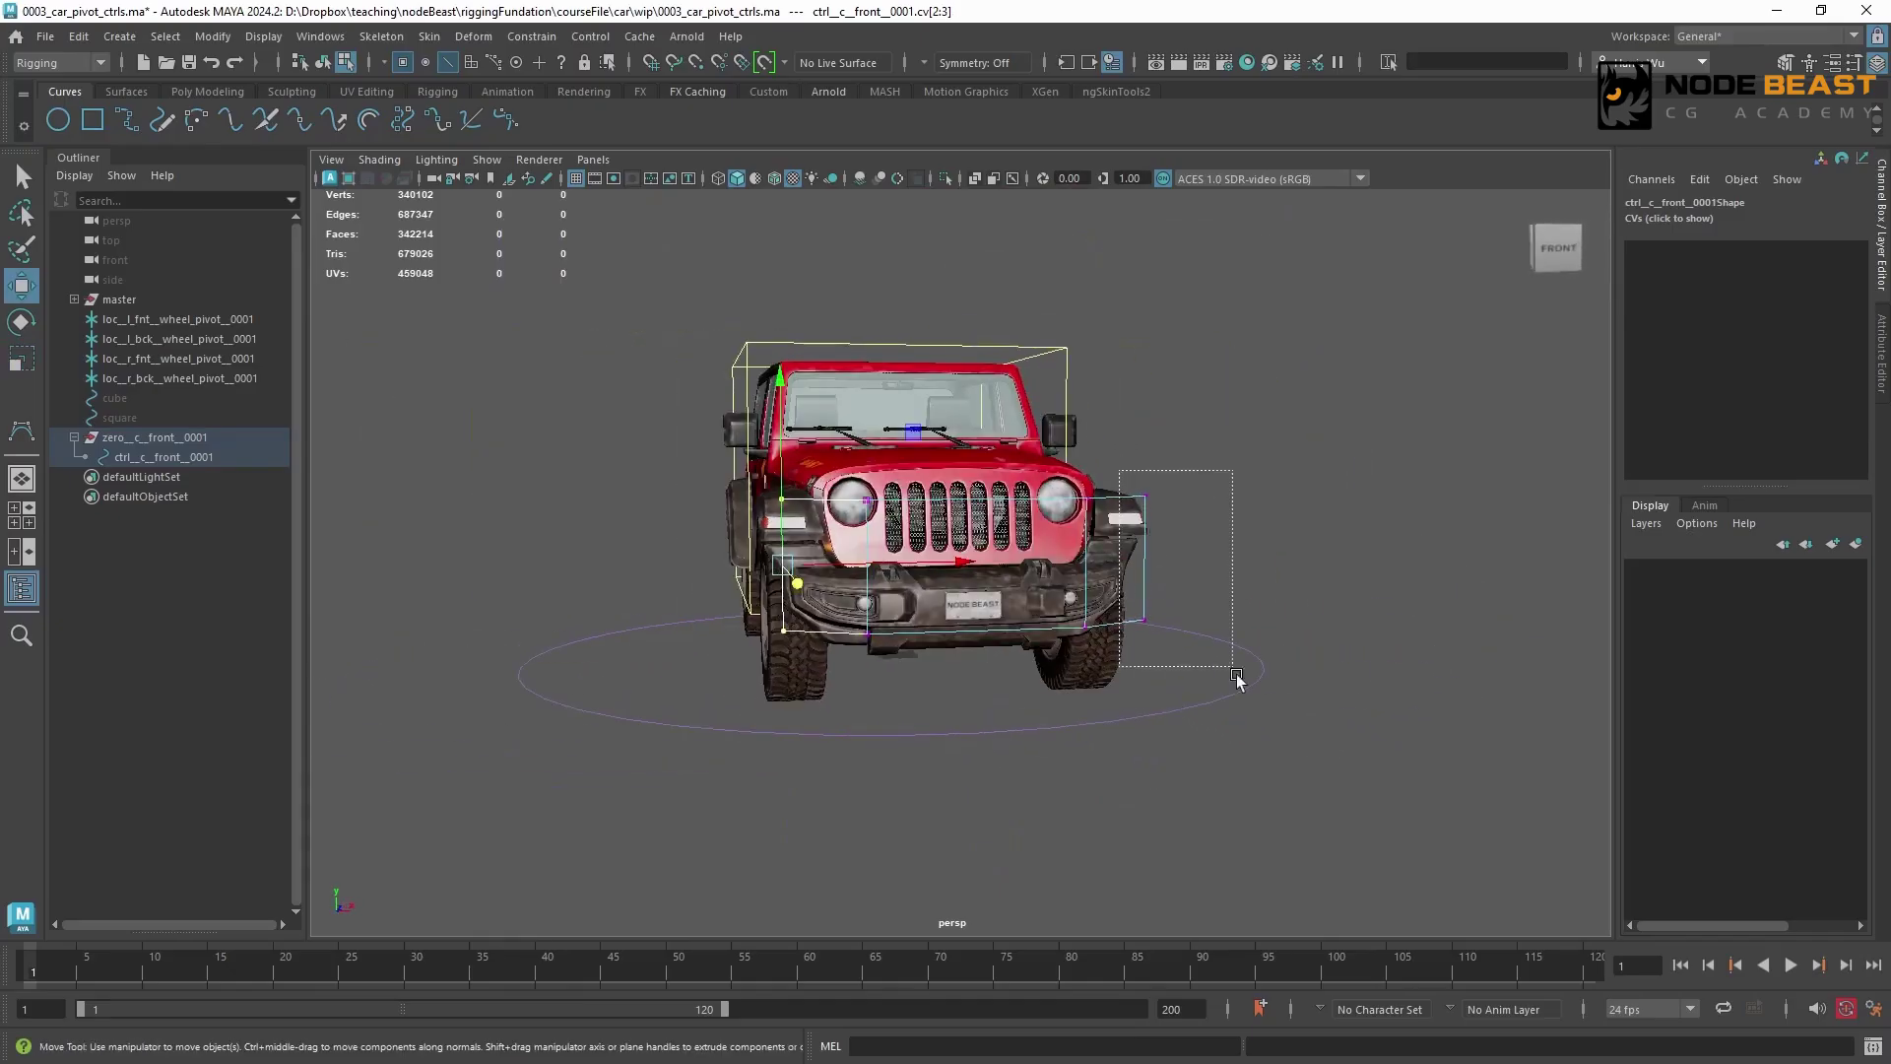
key(r)
drag(1148, 563, 1138, 563)
key(w)
drag(1207, 690, 724, 463)
alt+drag(708, 482, 1131, 655)
key(r)
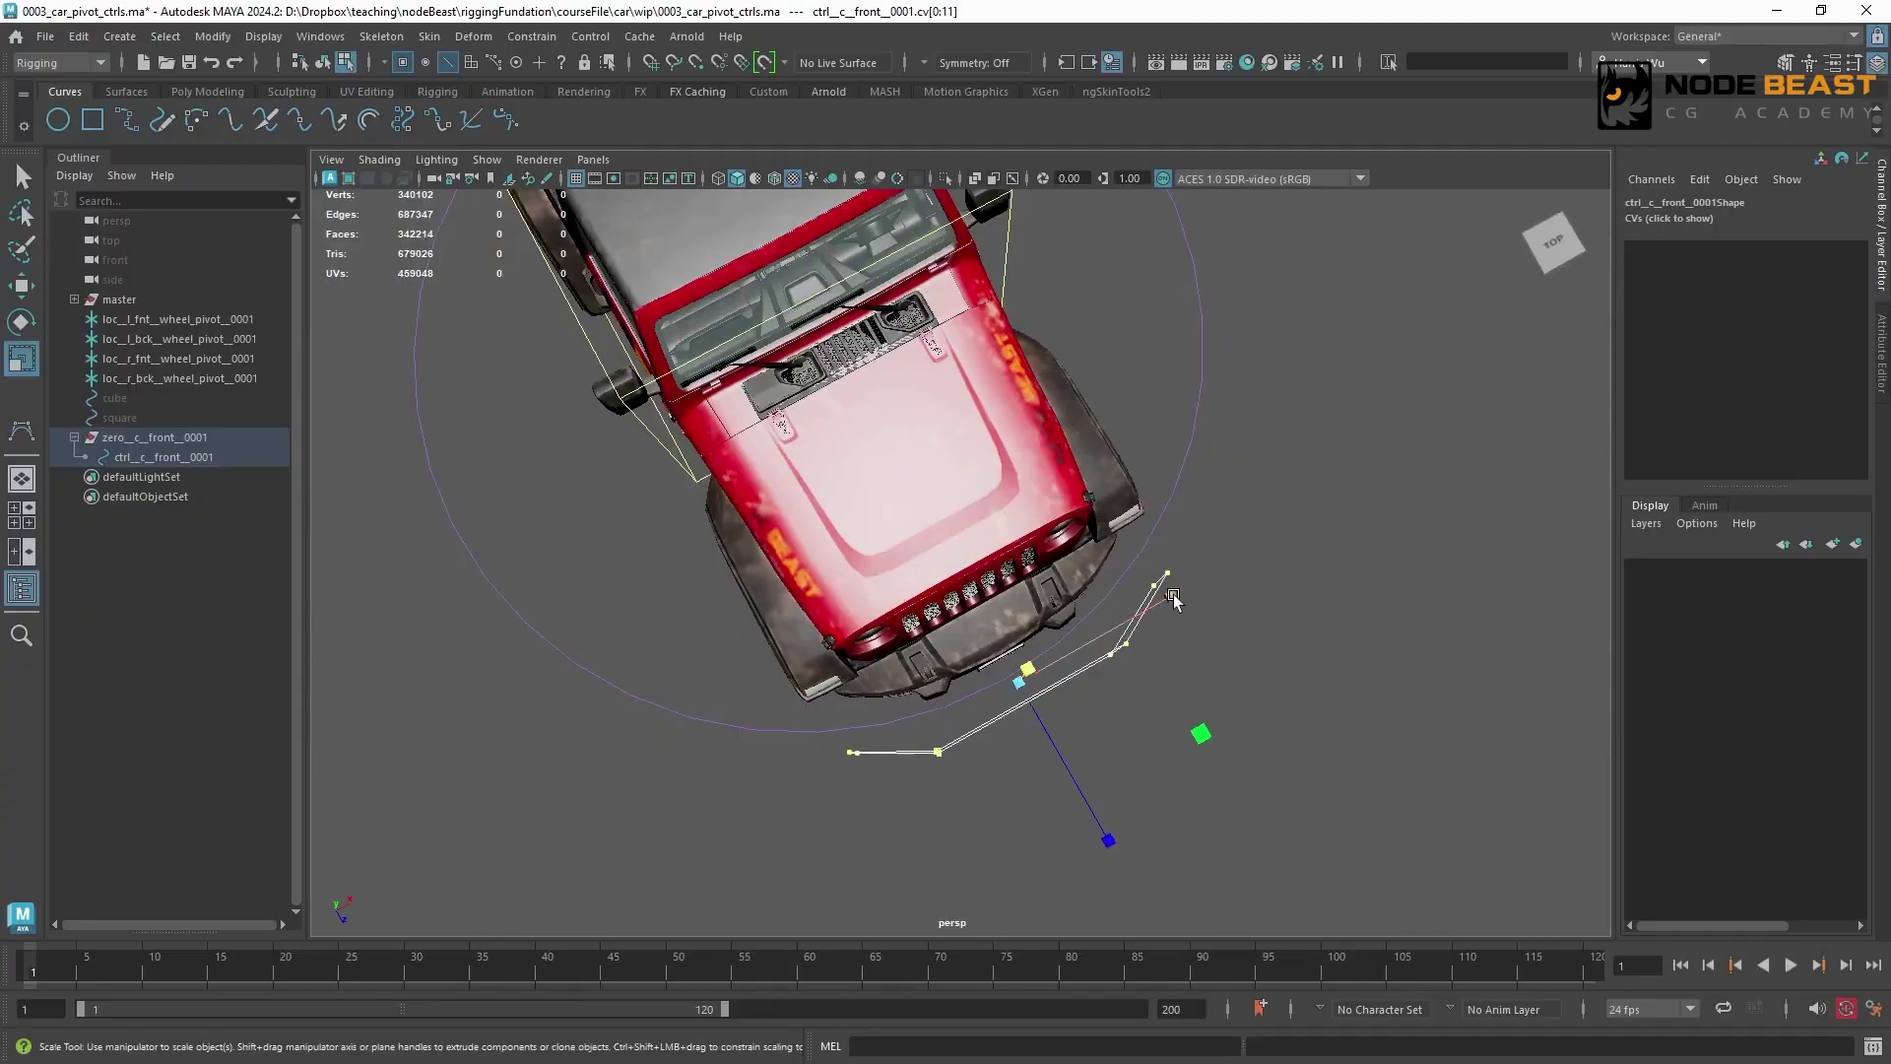
drag(1173, 594, 1215, 581)
Reselect the end control vertices of the front curve to refine their bend toward the bumper, and return to object selection
drag(743, 735, 935, 803)
shift+drag(1241, 522, 1156, 608)
key(ctrl+z)
ctrl+drag(866, 713, 942, 794)
drag(1162, 581, 903, 485)
key(w)
alt+middle_drag(904, 484, 927, 503)
alt+drag(927, 503, 837, 517)
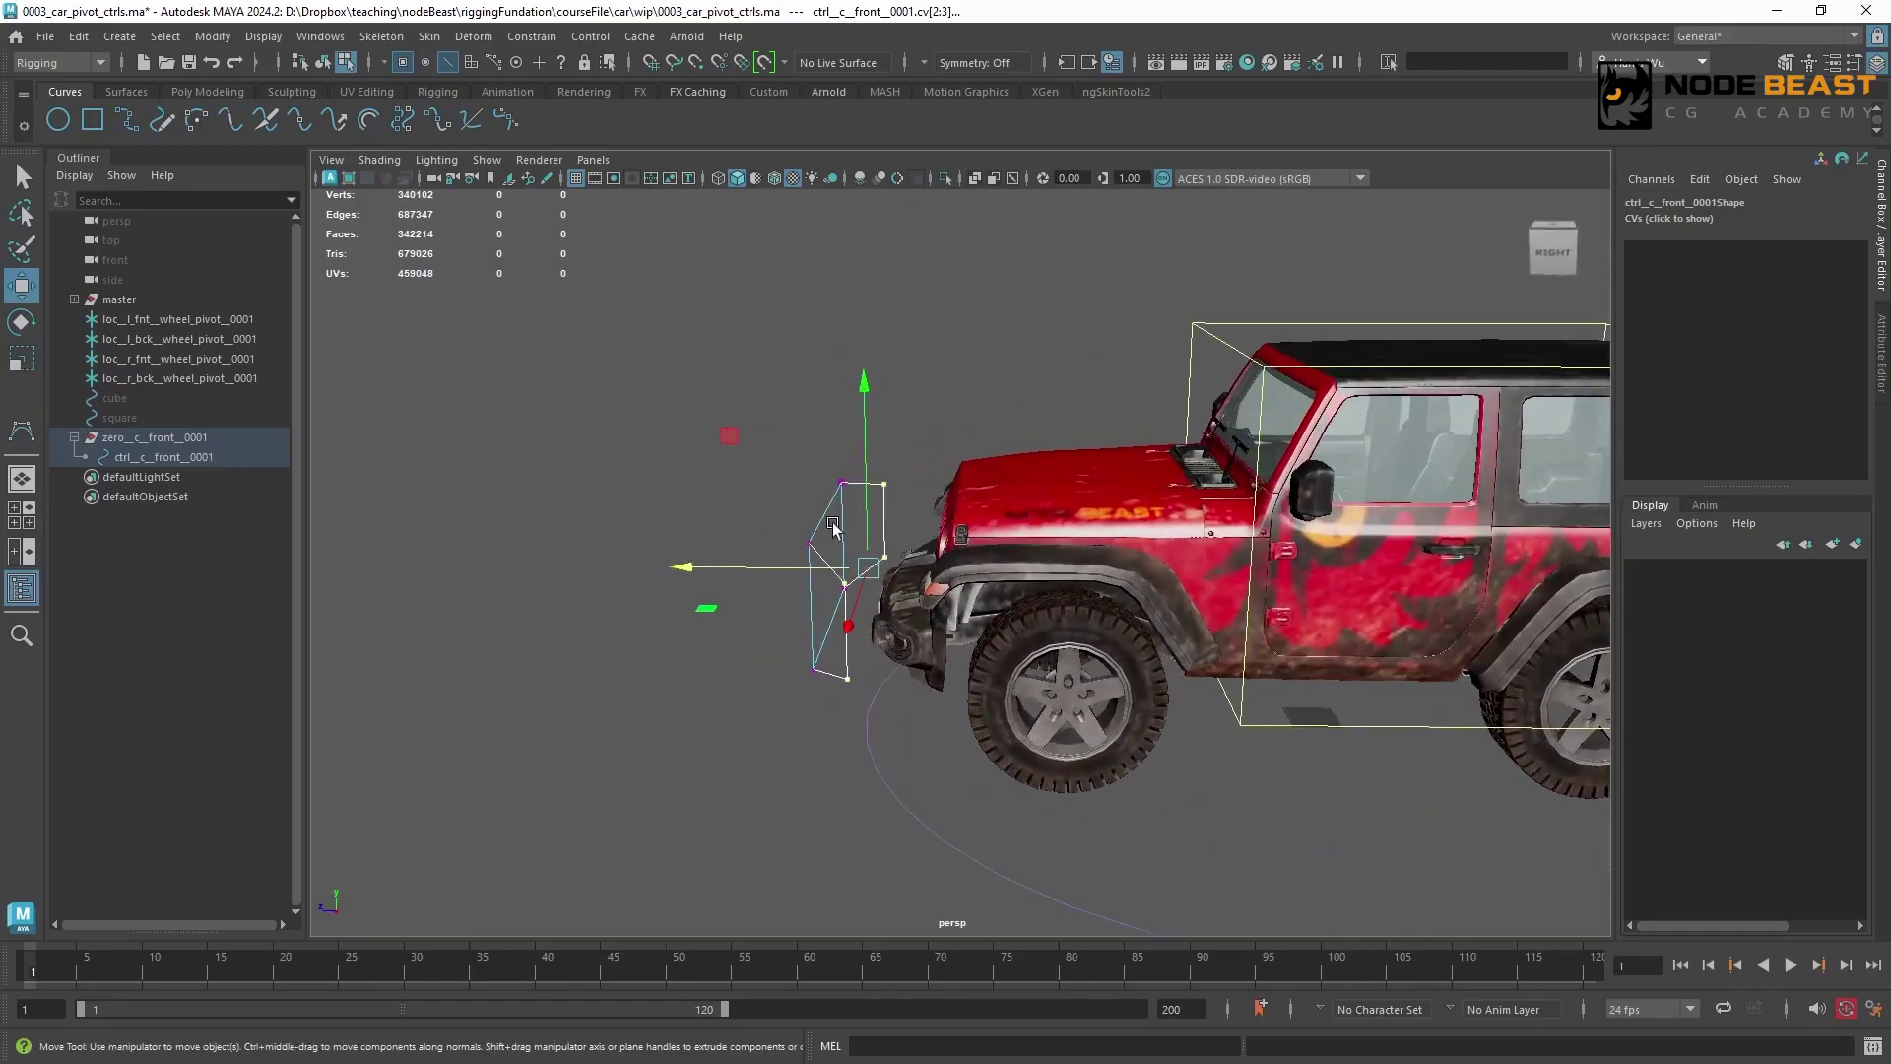
right_drag(842, 495, 905, 465)
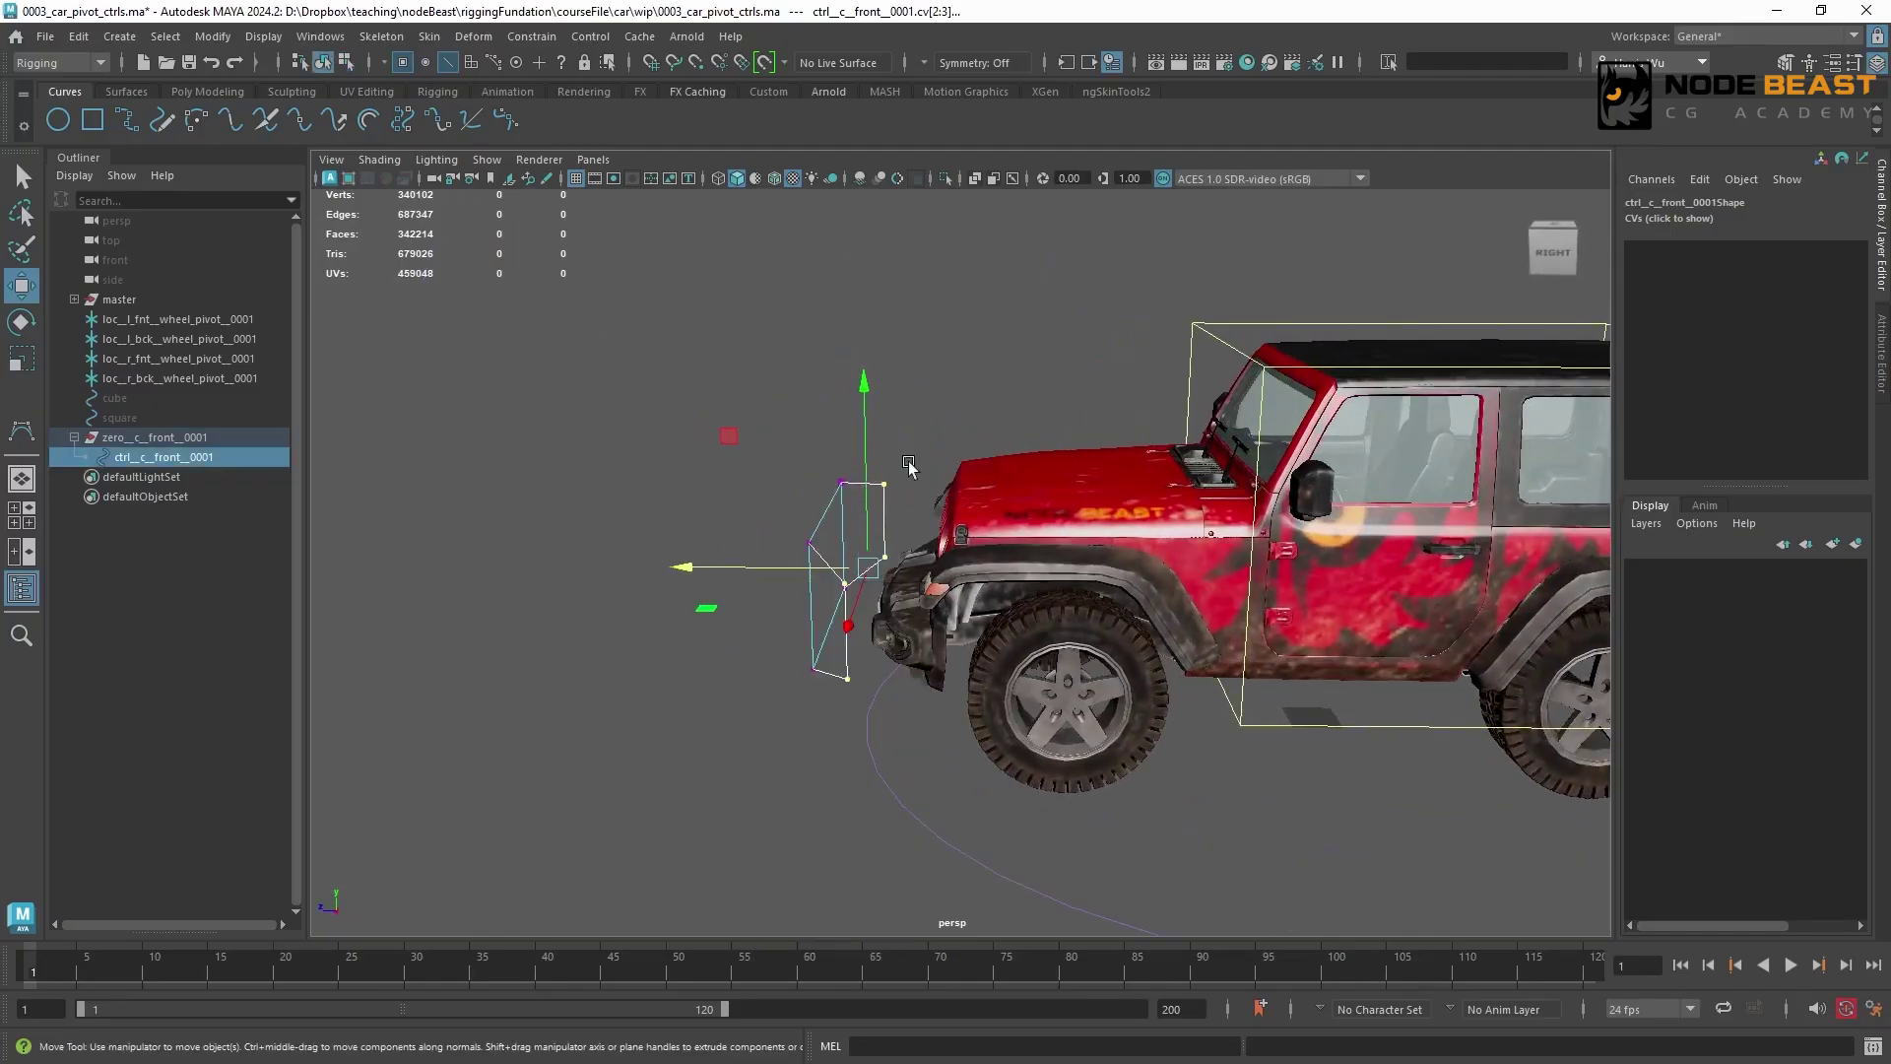
click(898, 469)
drag(777, 464, 909, 498)
alt+right_drag(1033, 396, 907, 509)
alt+drag(909, 513, 981, 559)
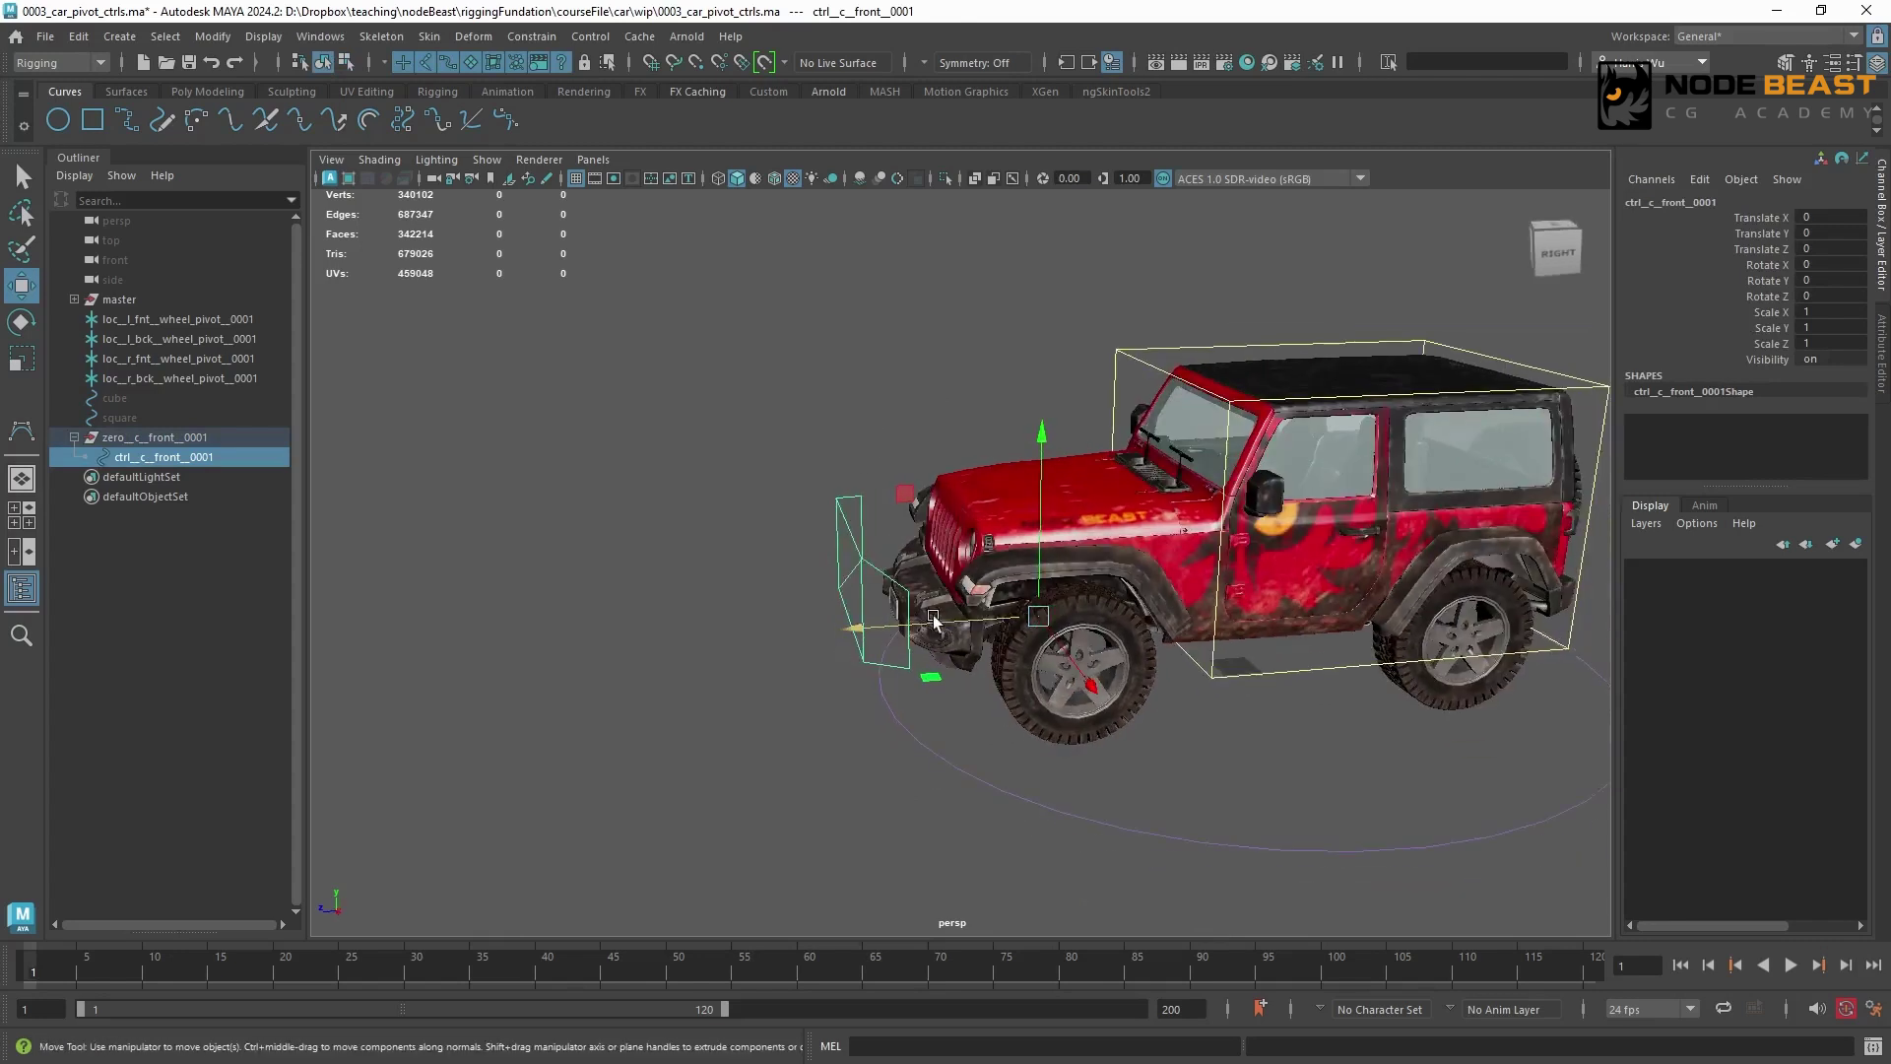
Enable drawing overrides on the shape of ctrl__c__front__0001 and set its display colour to yellow
click(189, 441)
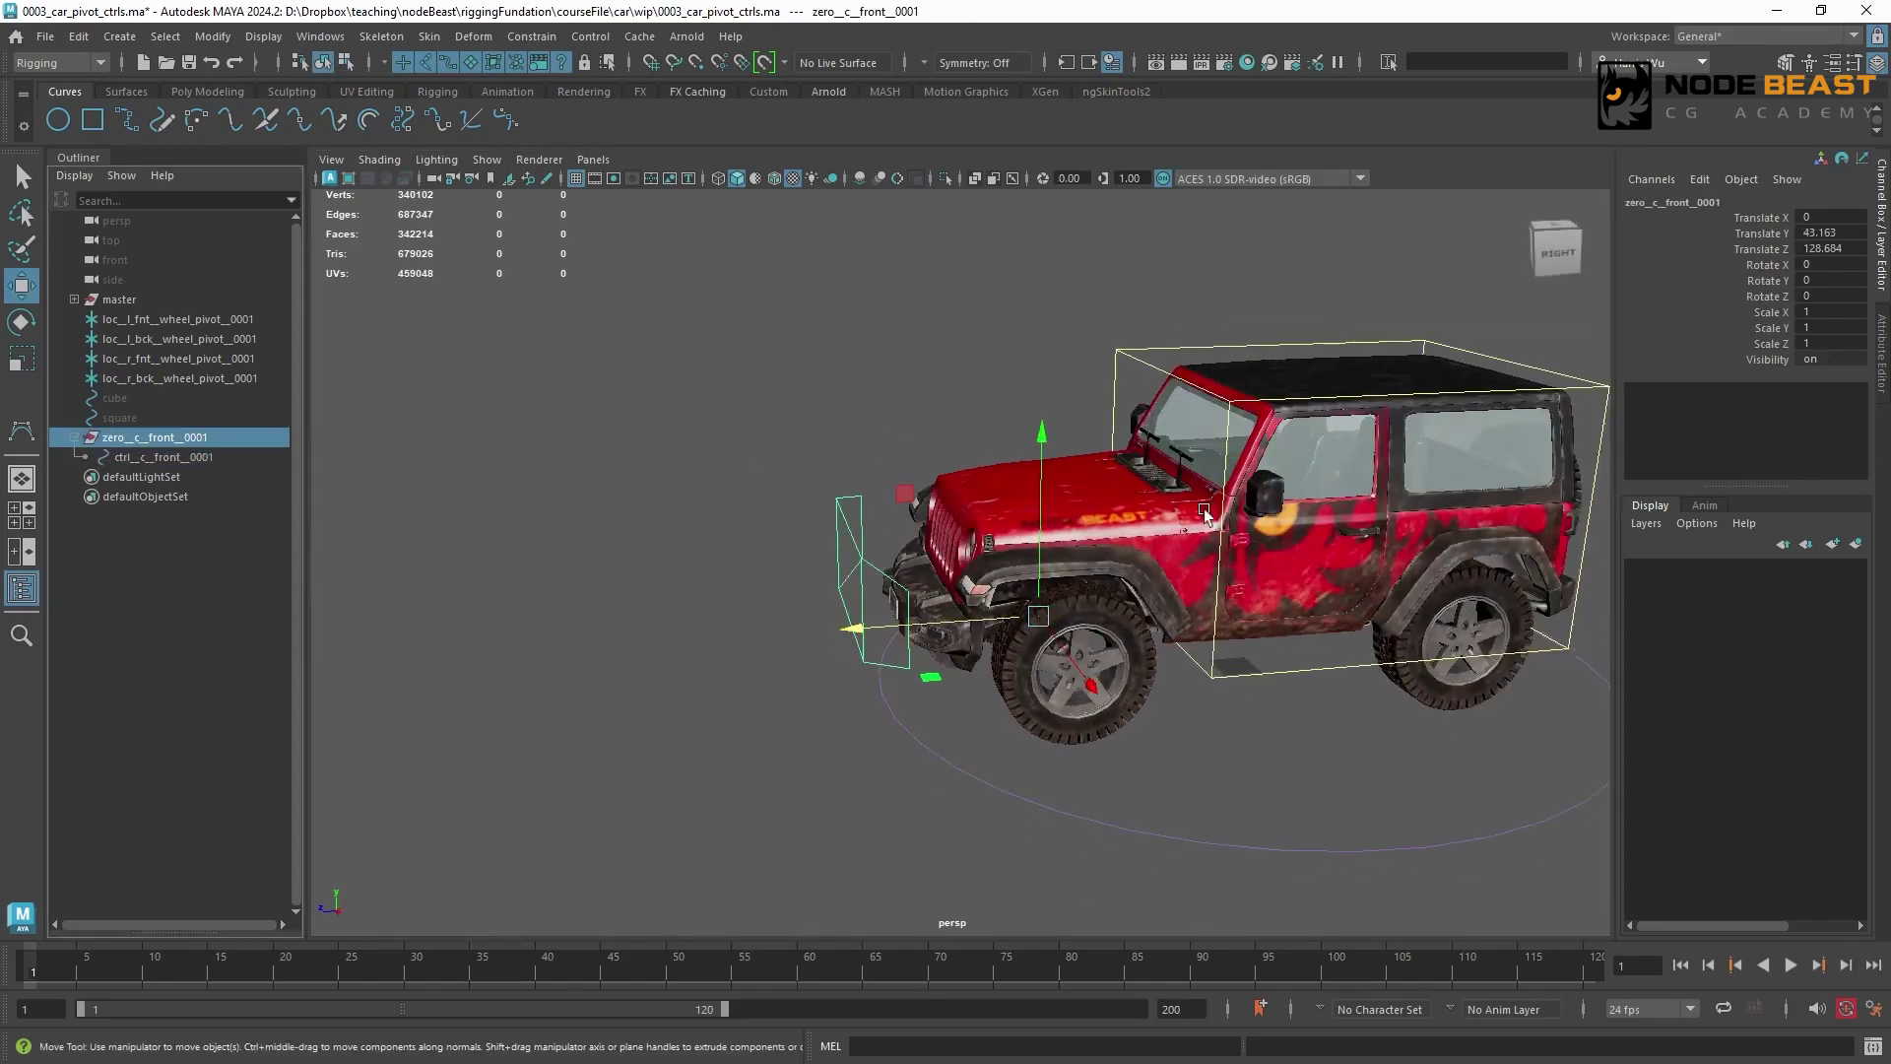
click(171, 456)
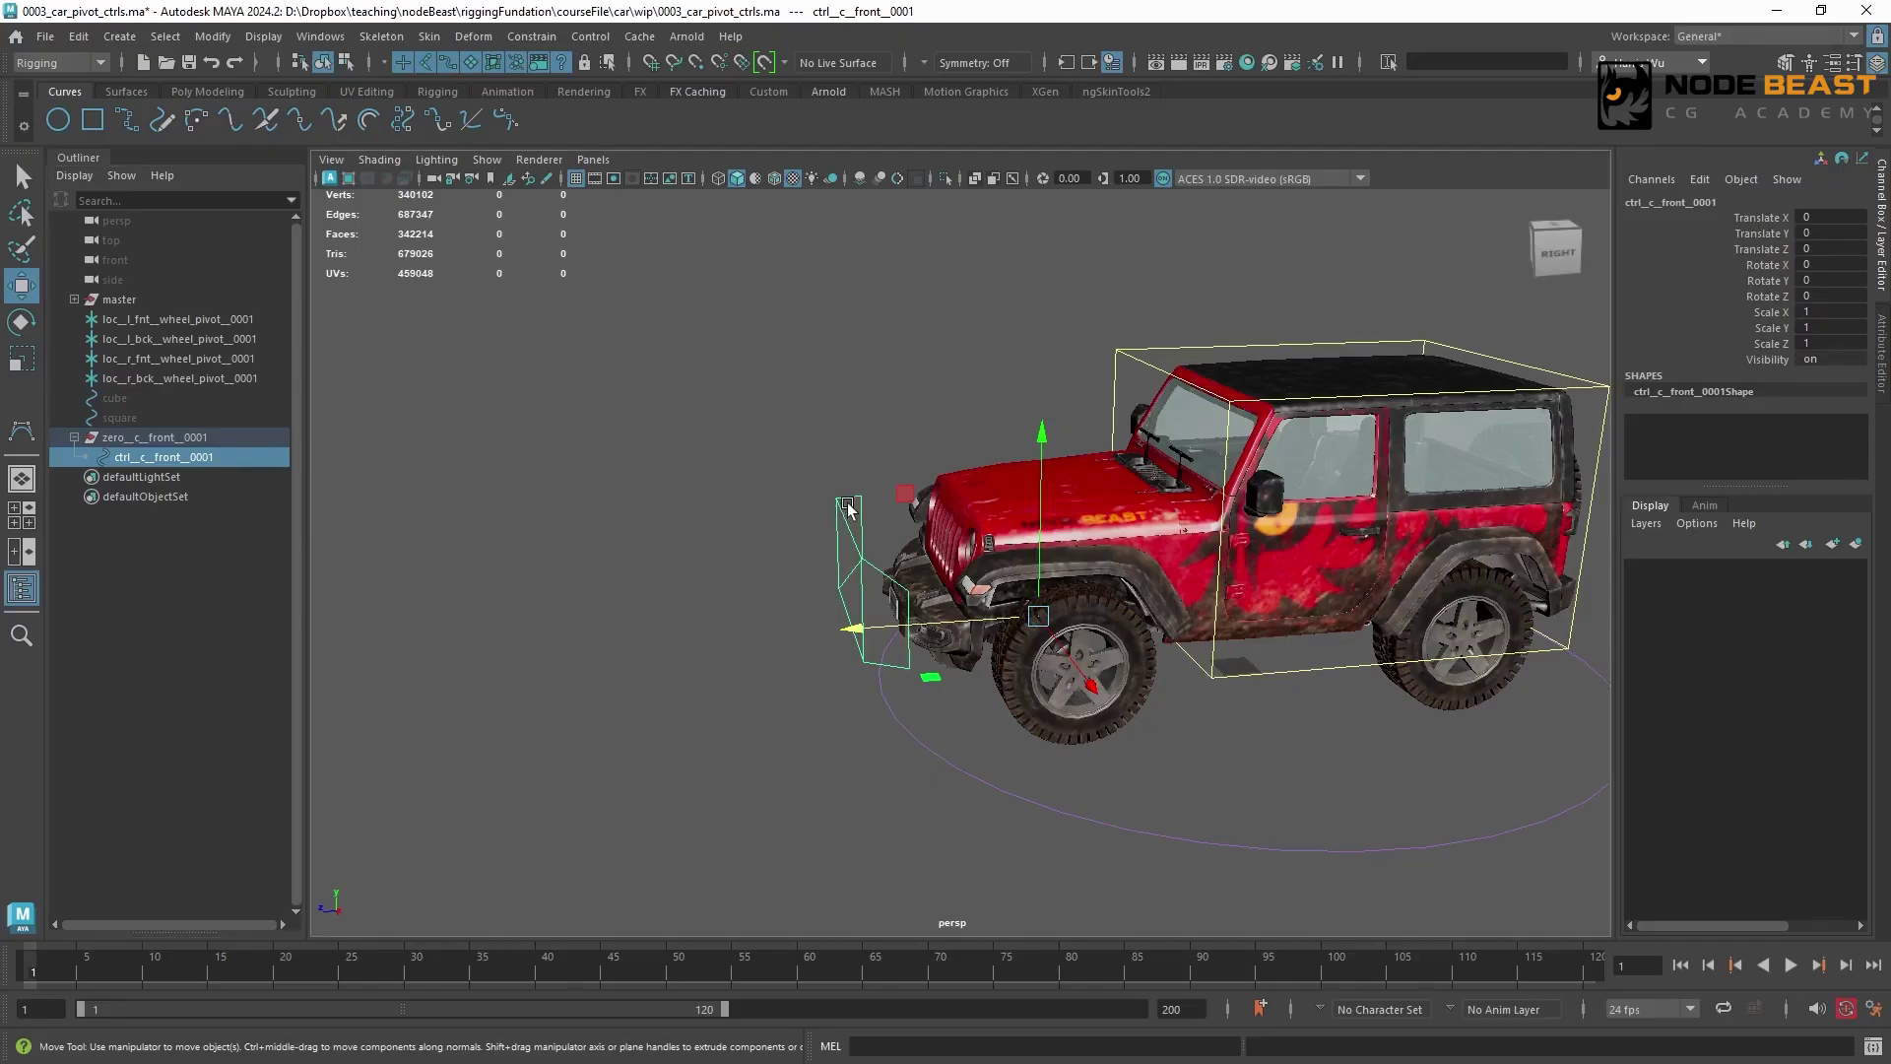
key(ctrl+a)
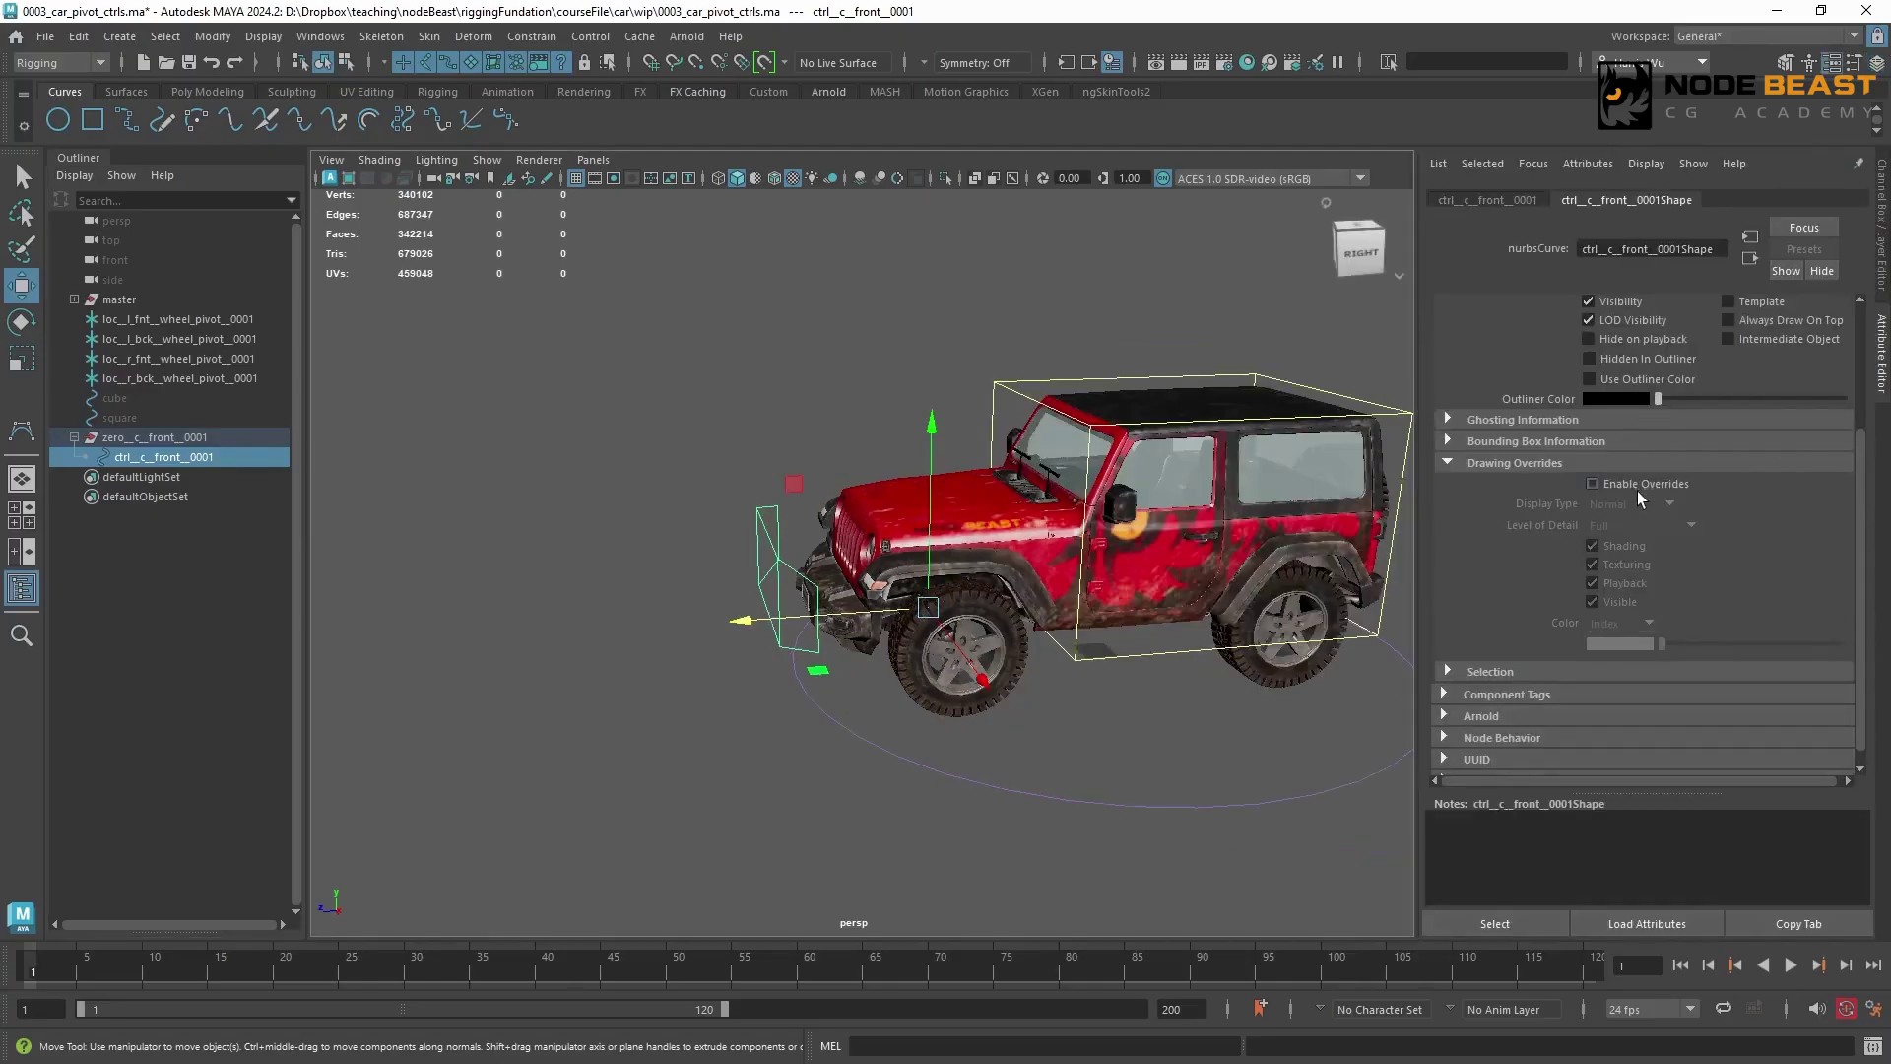
click(1592, 484)
drag(1668, 650, 1759, 650)
click(612, 471)
key(ctrl+a)
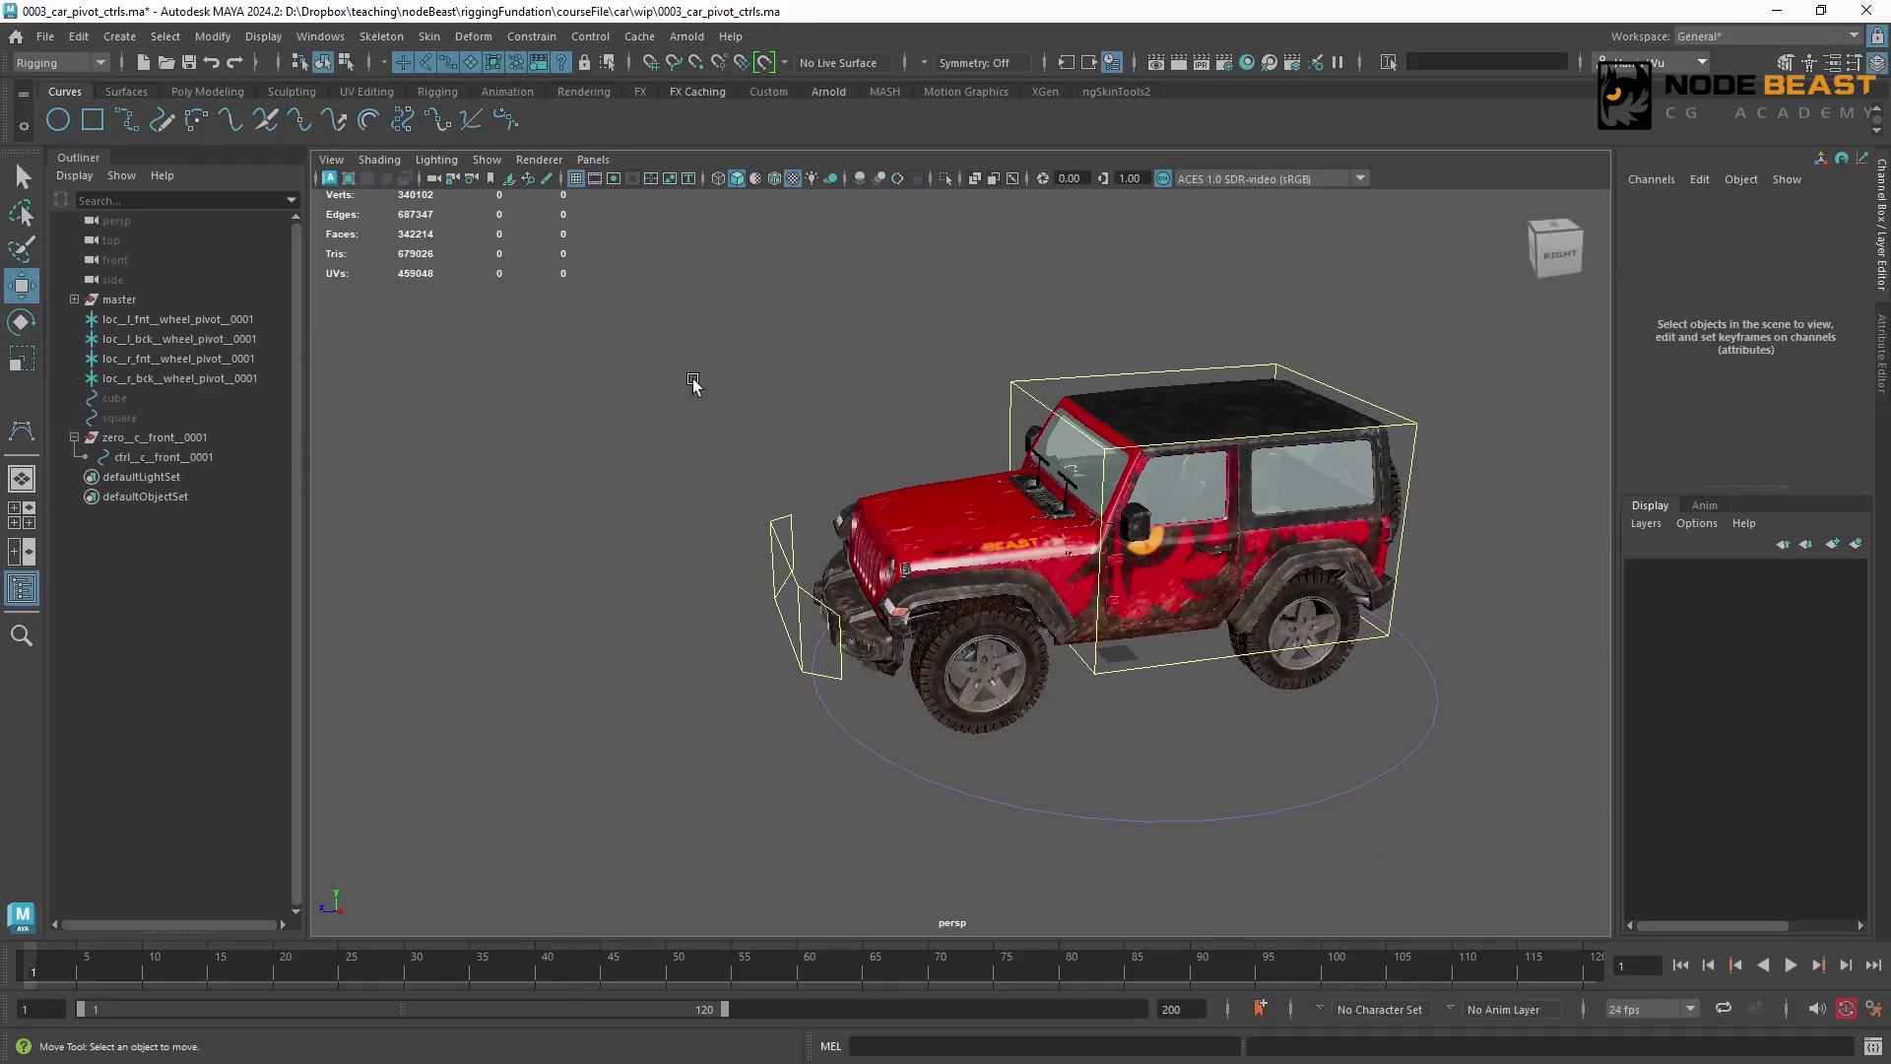
click(180, 417)
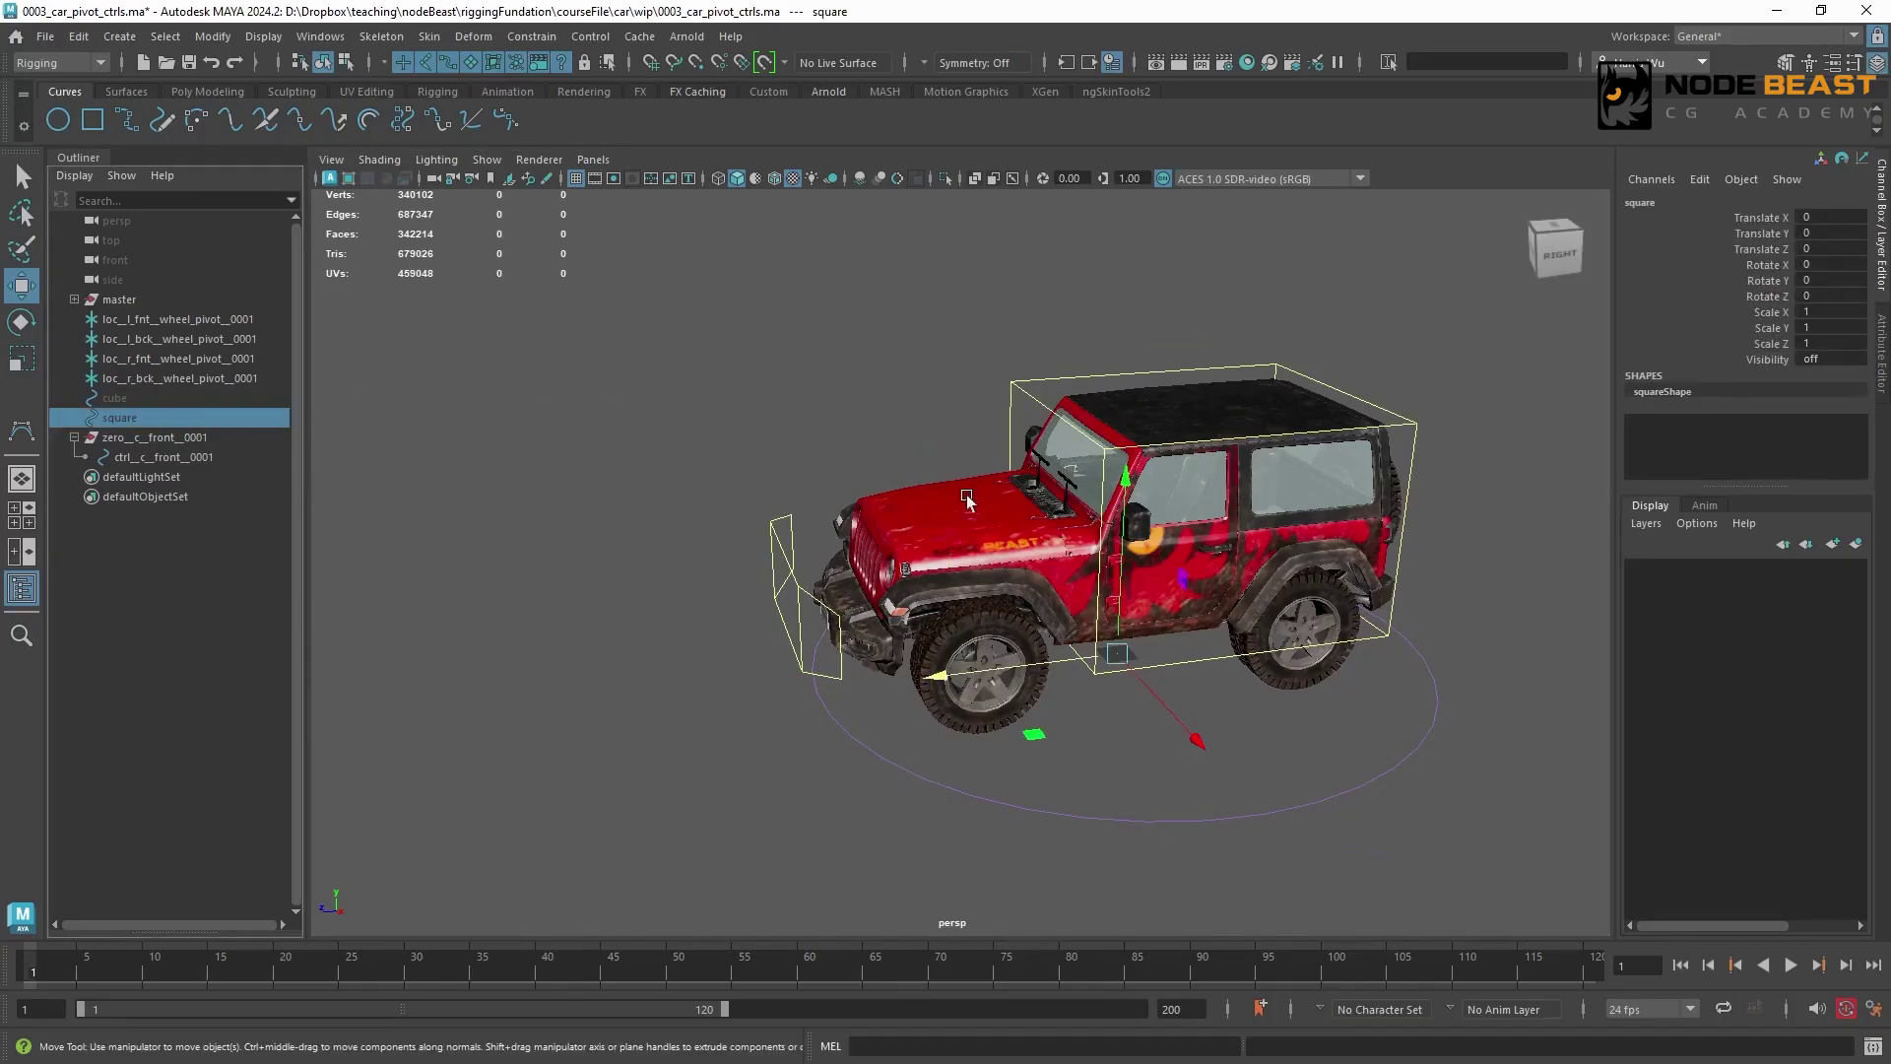
click(580, 457)
Duplicate zero__c__front__0001 and rename the copied group zero__c__back__0001 and its control ctrl__c__back__0001
click(280, 439)
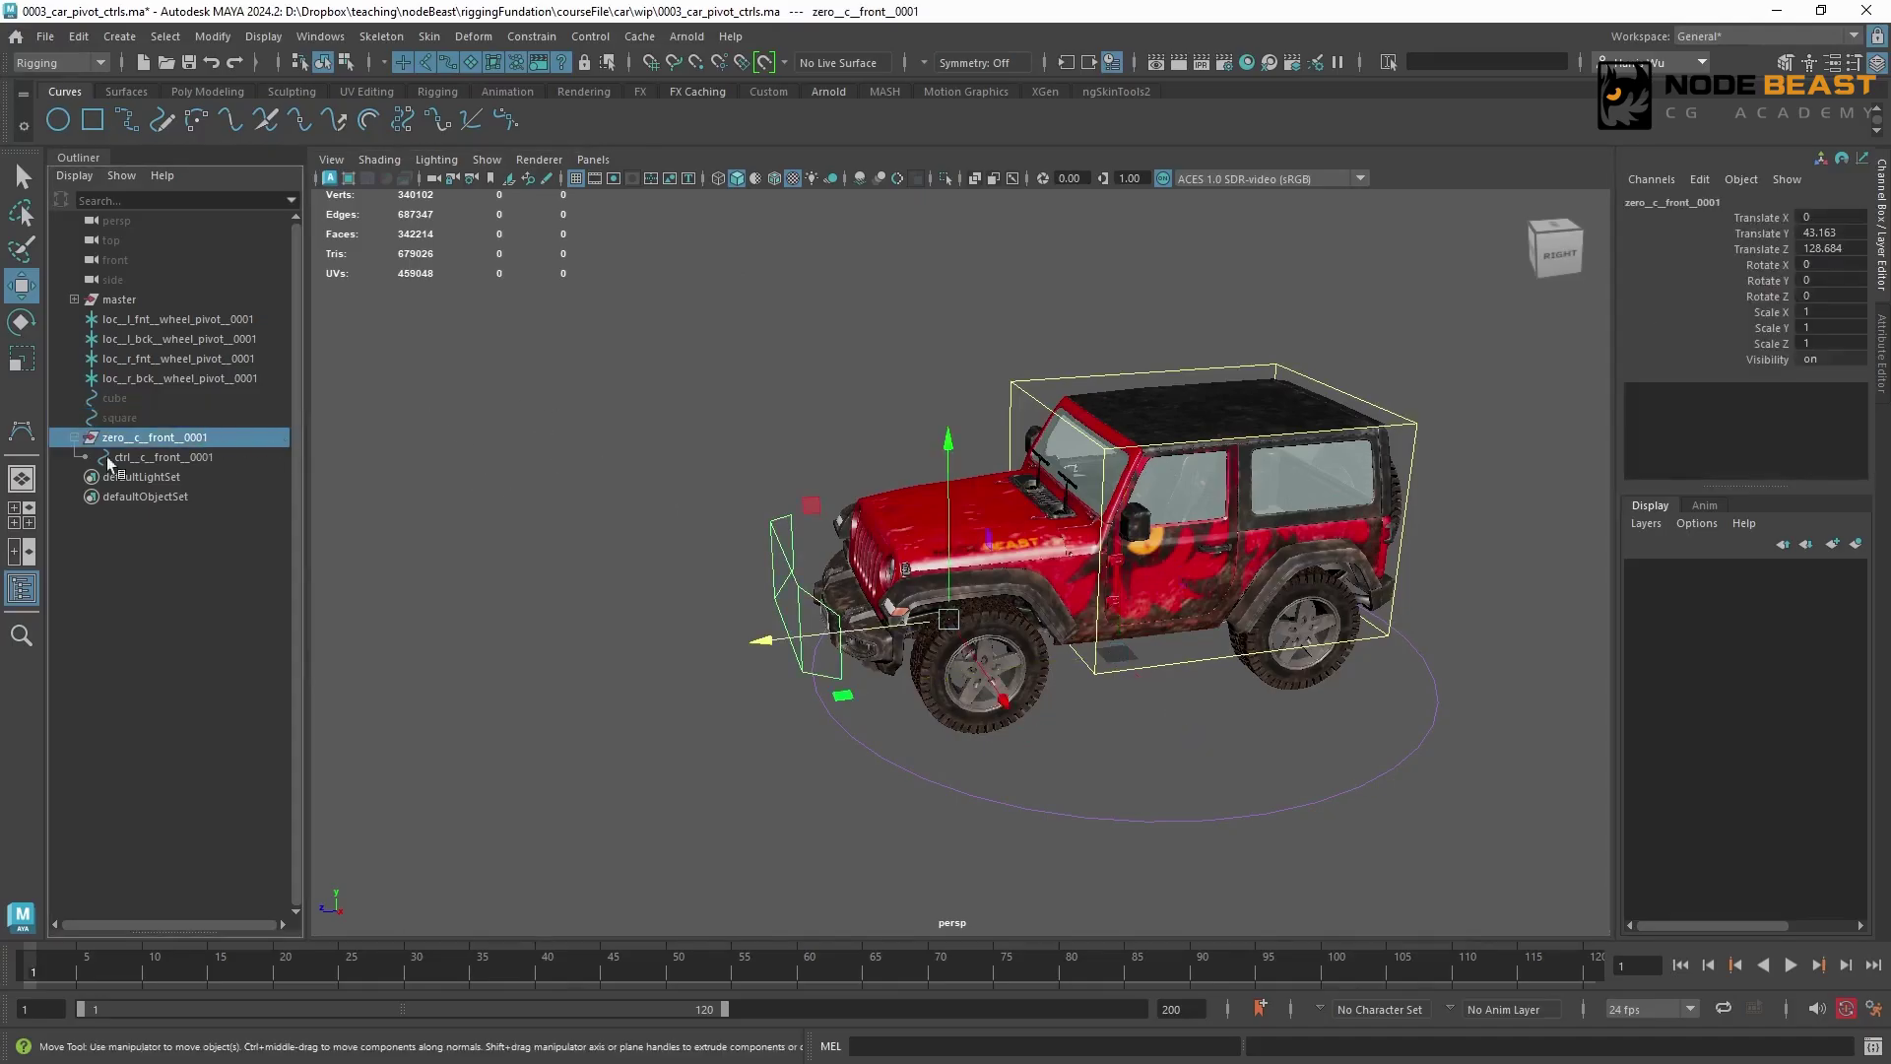
key(ctrl+d)
click(73, 476)
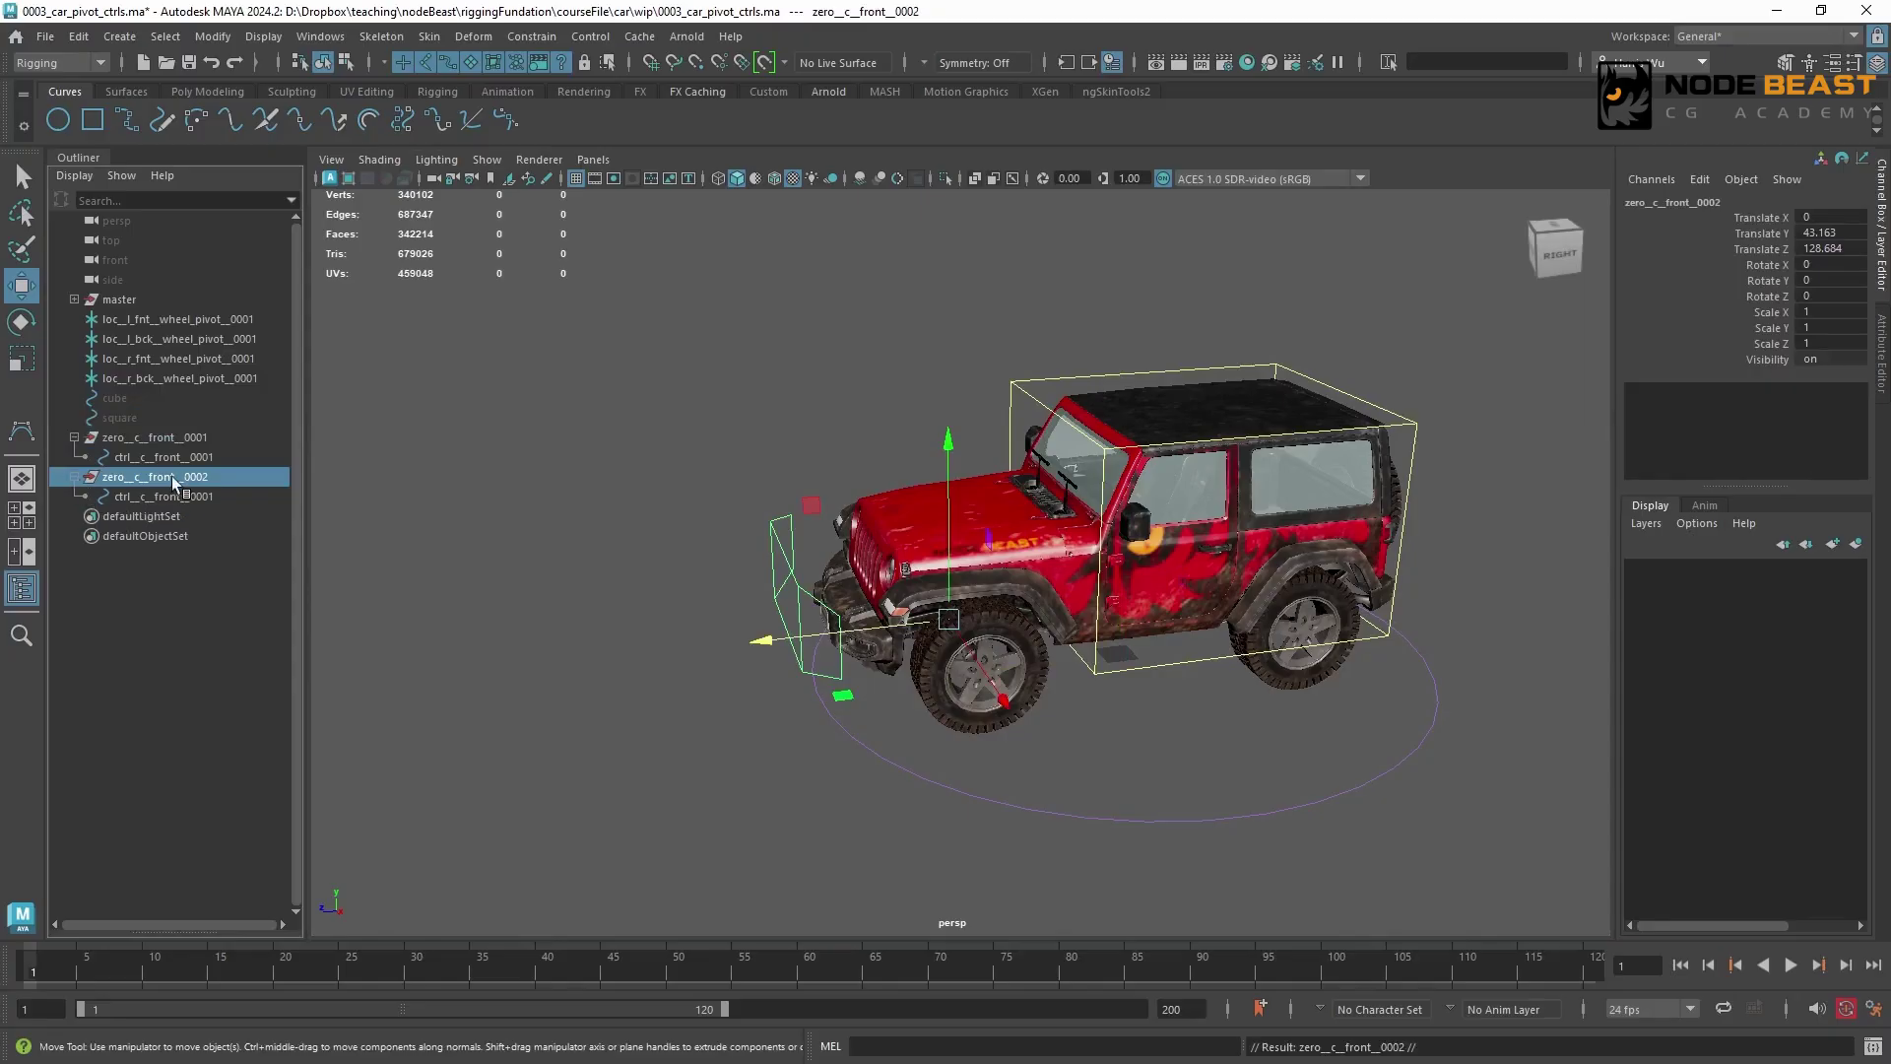
double_click(165, 477)
double_click(165, 477)
text(bad)
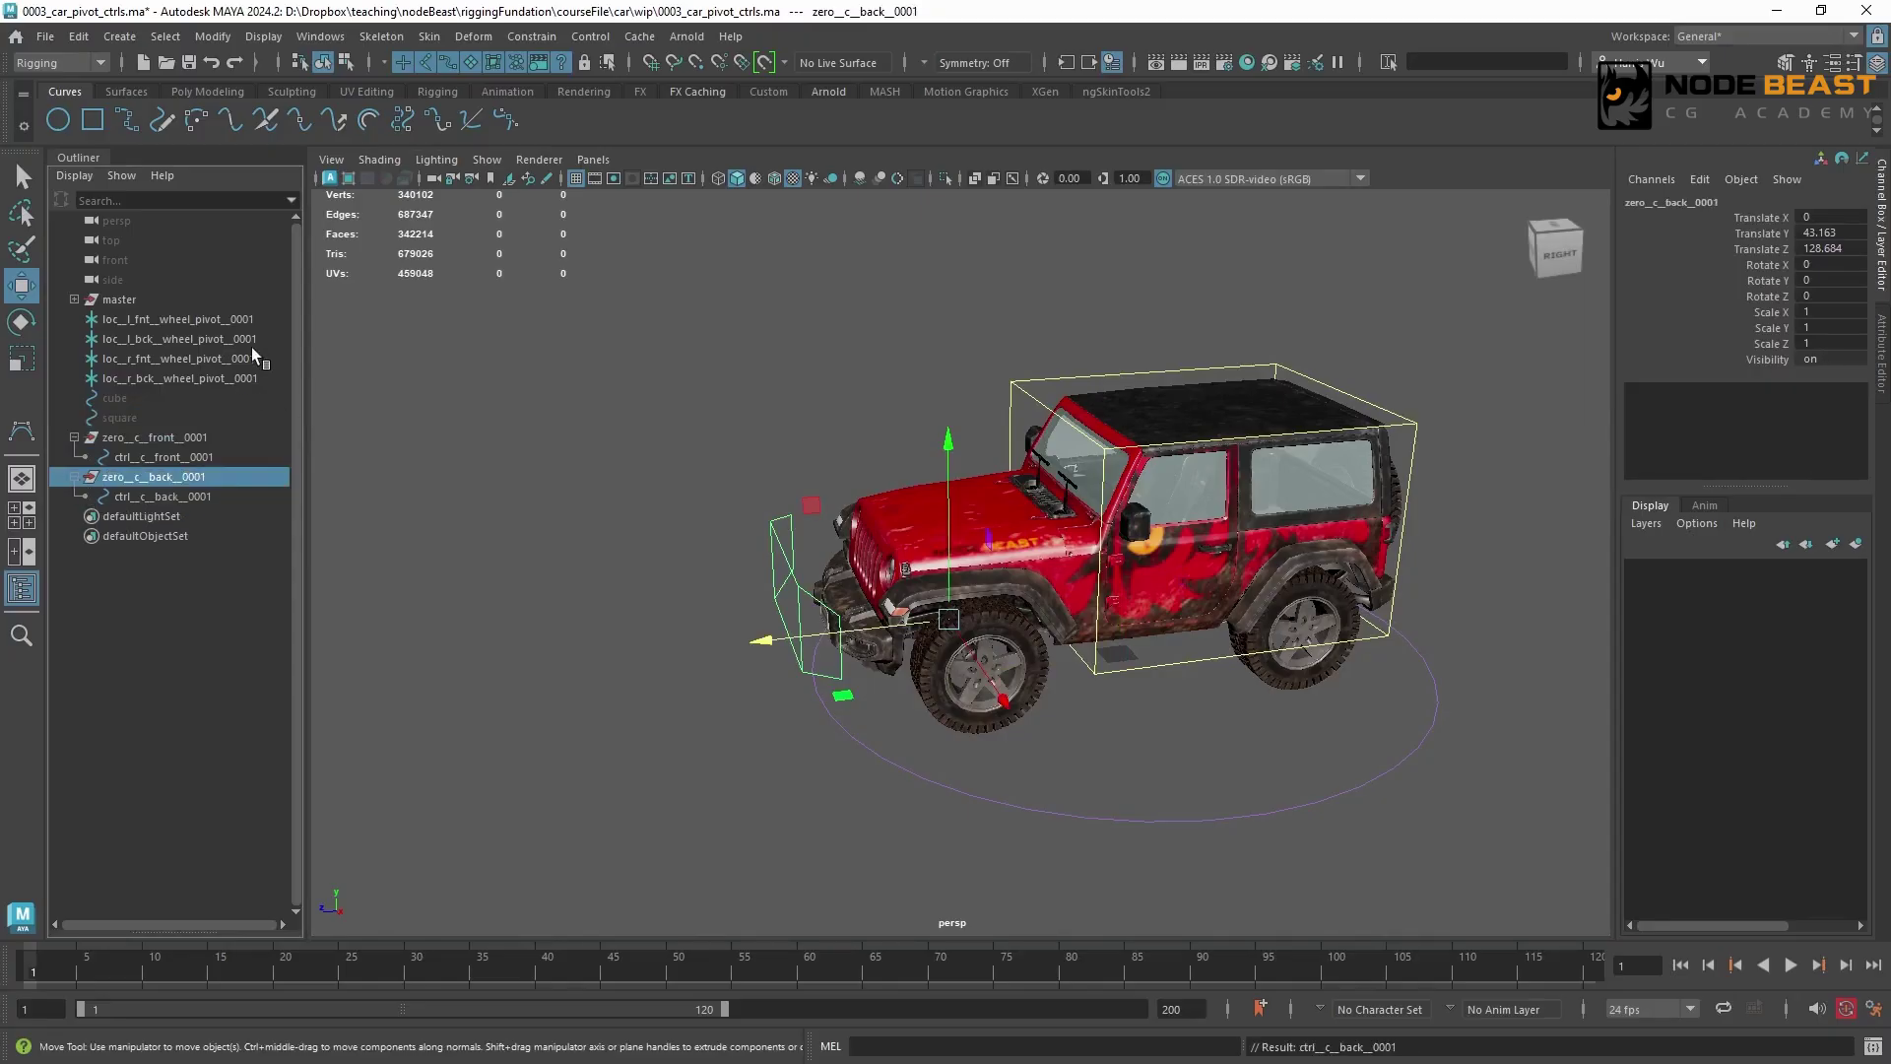
Point-constrain zero__c__back__0001 to the two back wheel pivot locators, and delete the constraint once the group is centred between them
click(254, 339)
ctrl+click(251, 378)
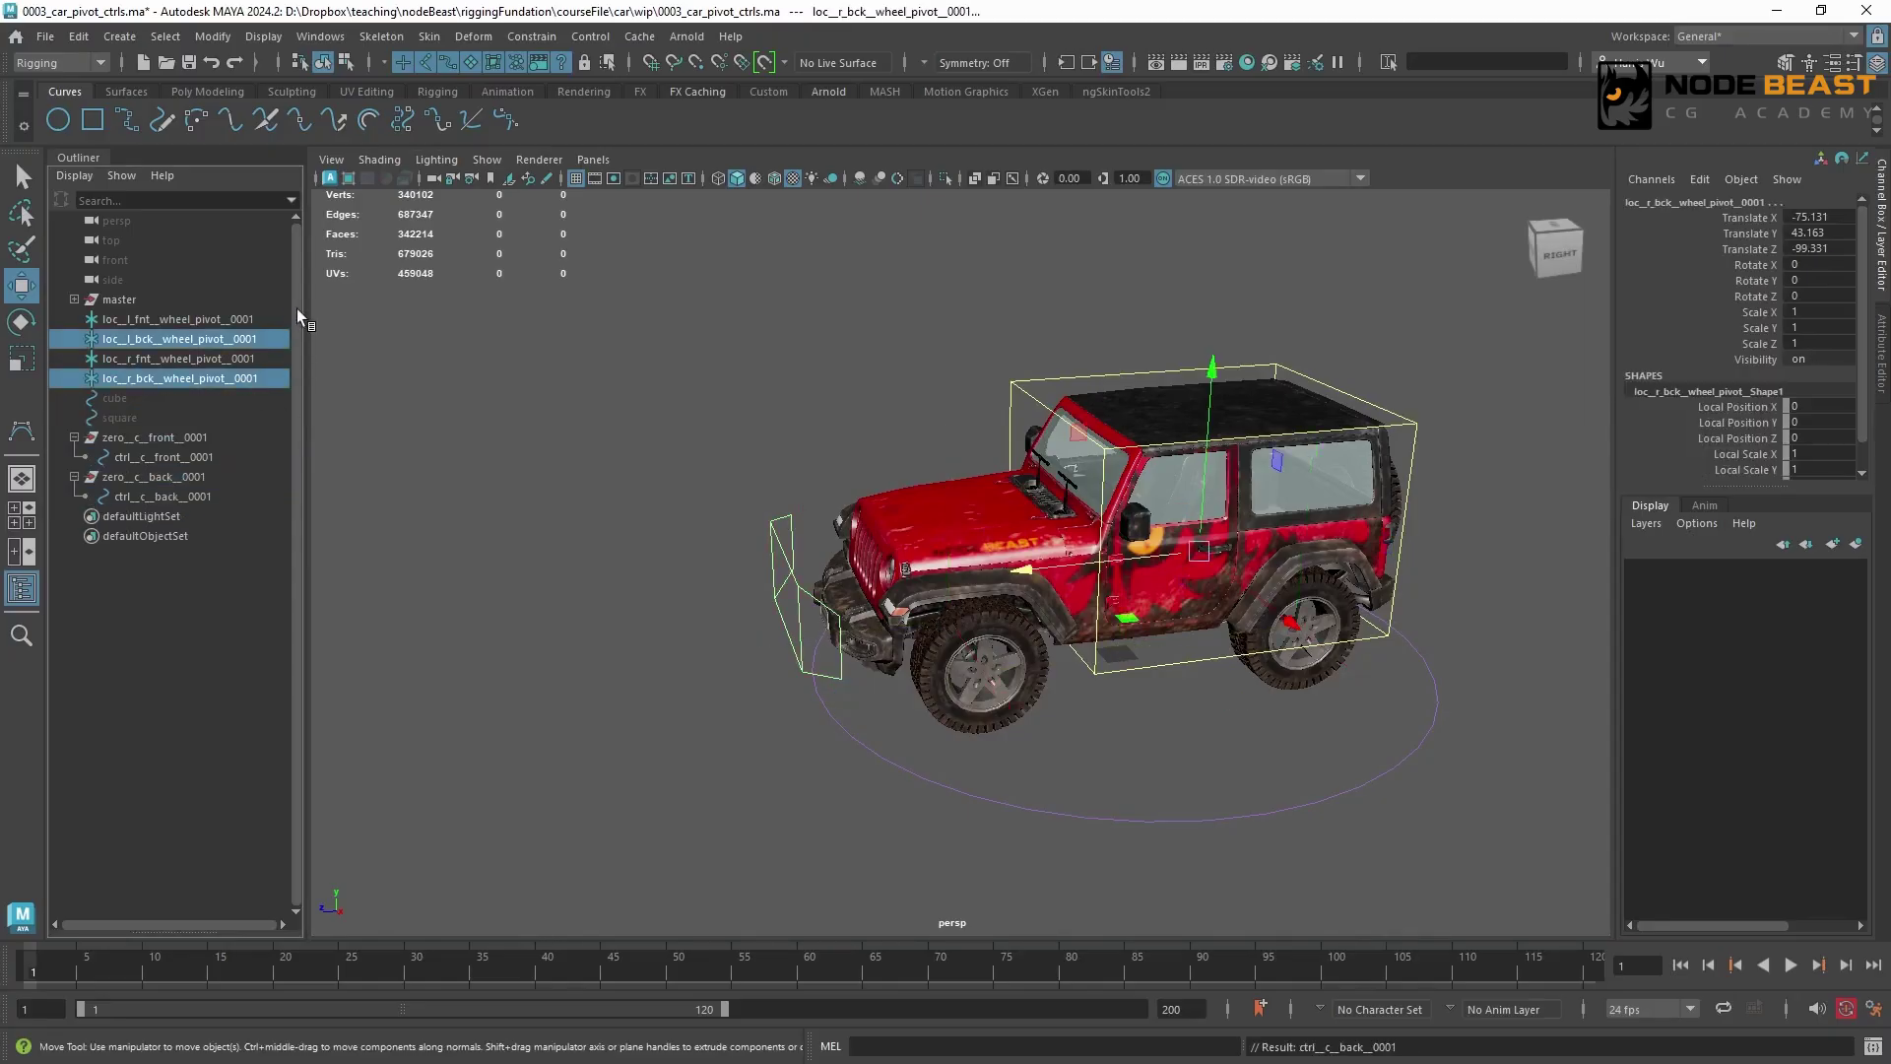
ctrl+click(207, 477)
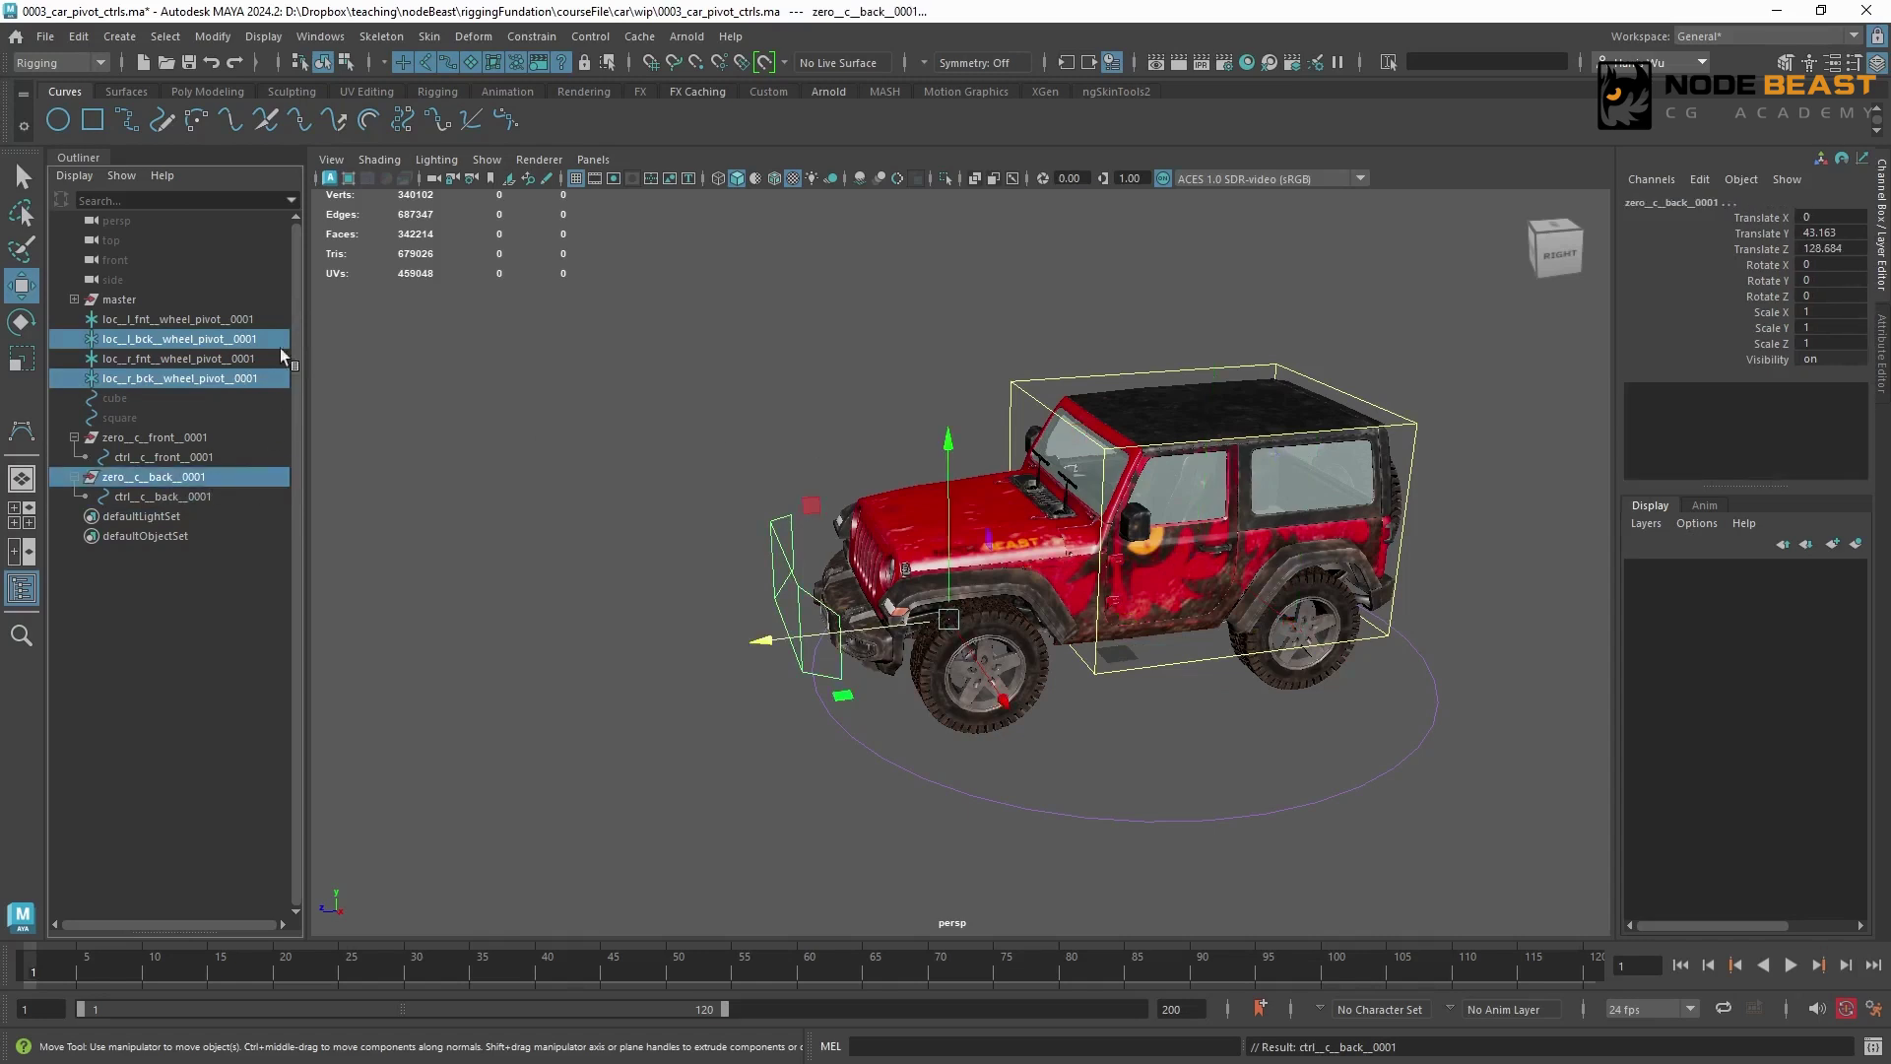
click(532, 37)
click(594, 110)
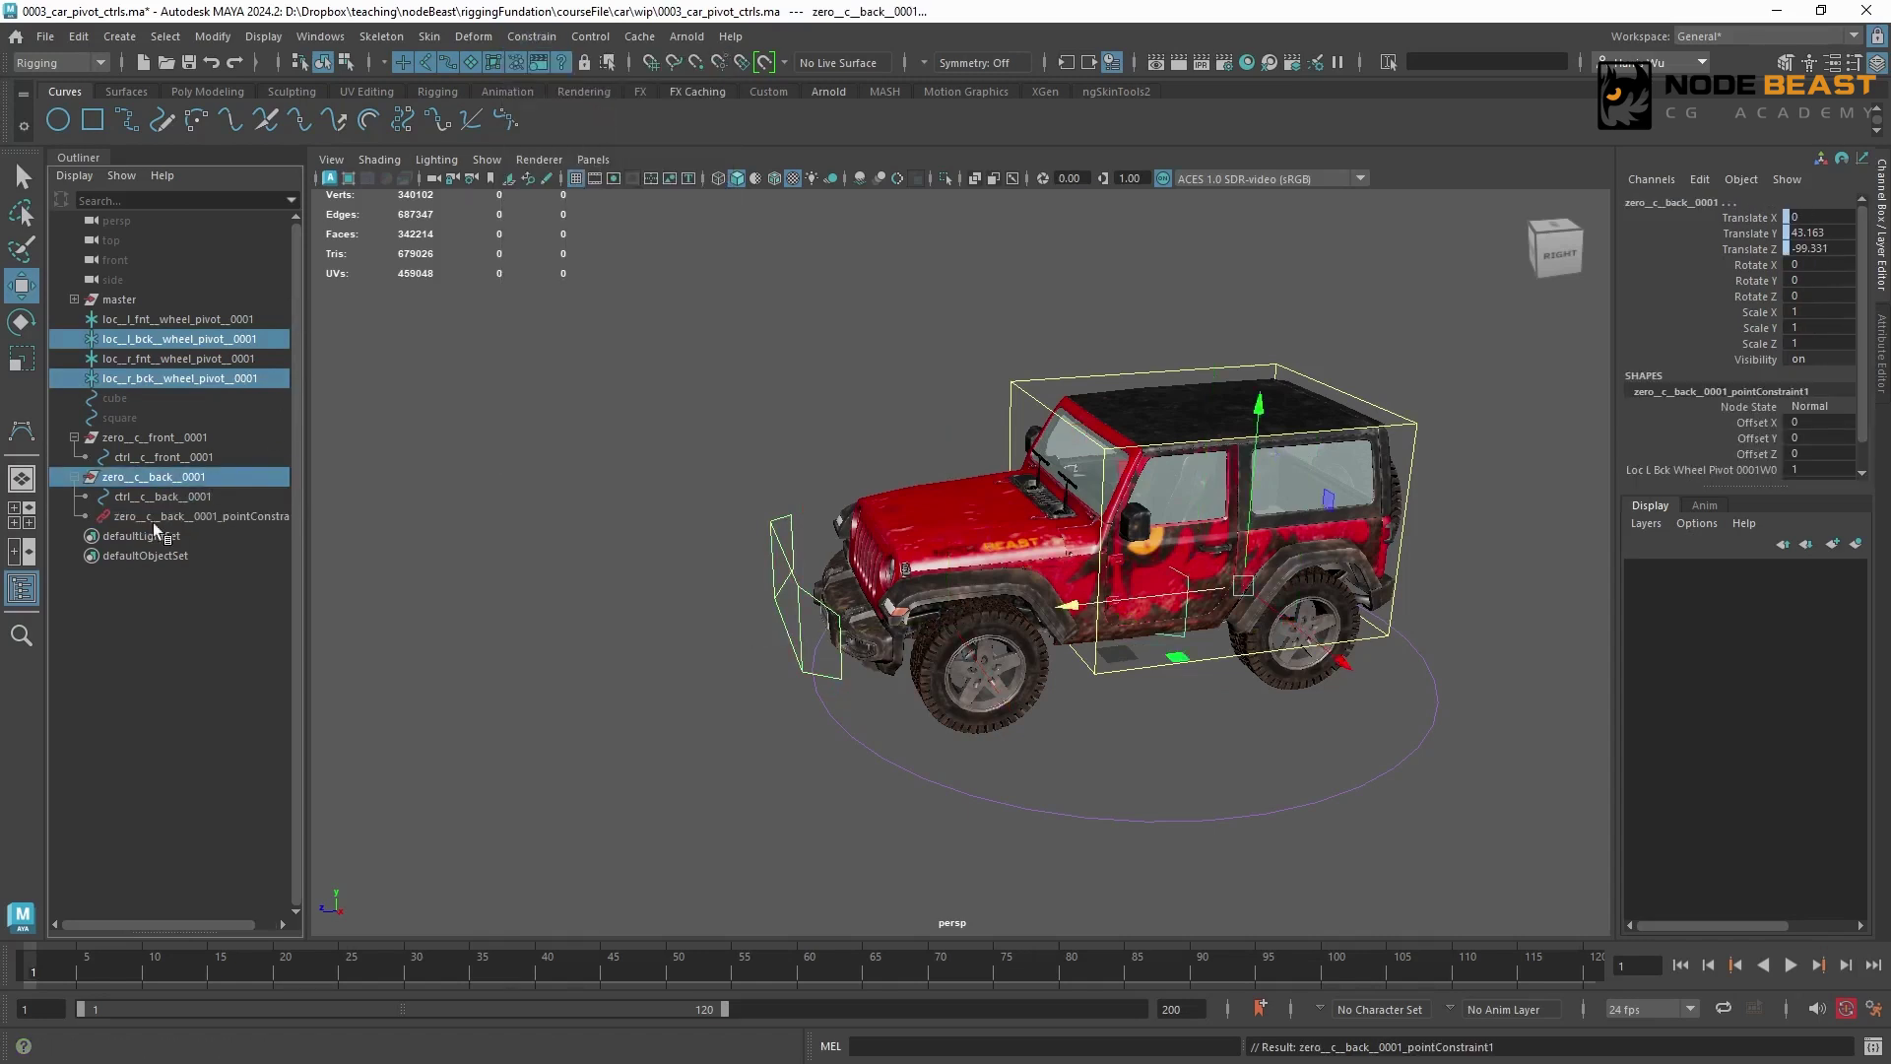
key(Delete)
Move all control vertices of ctrl__c__back__0001 backward until the curve sits behind the car
click(217, 500)
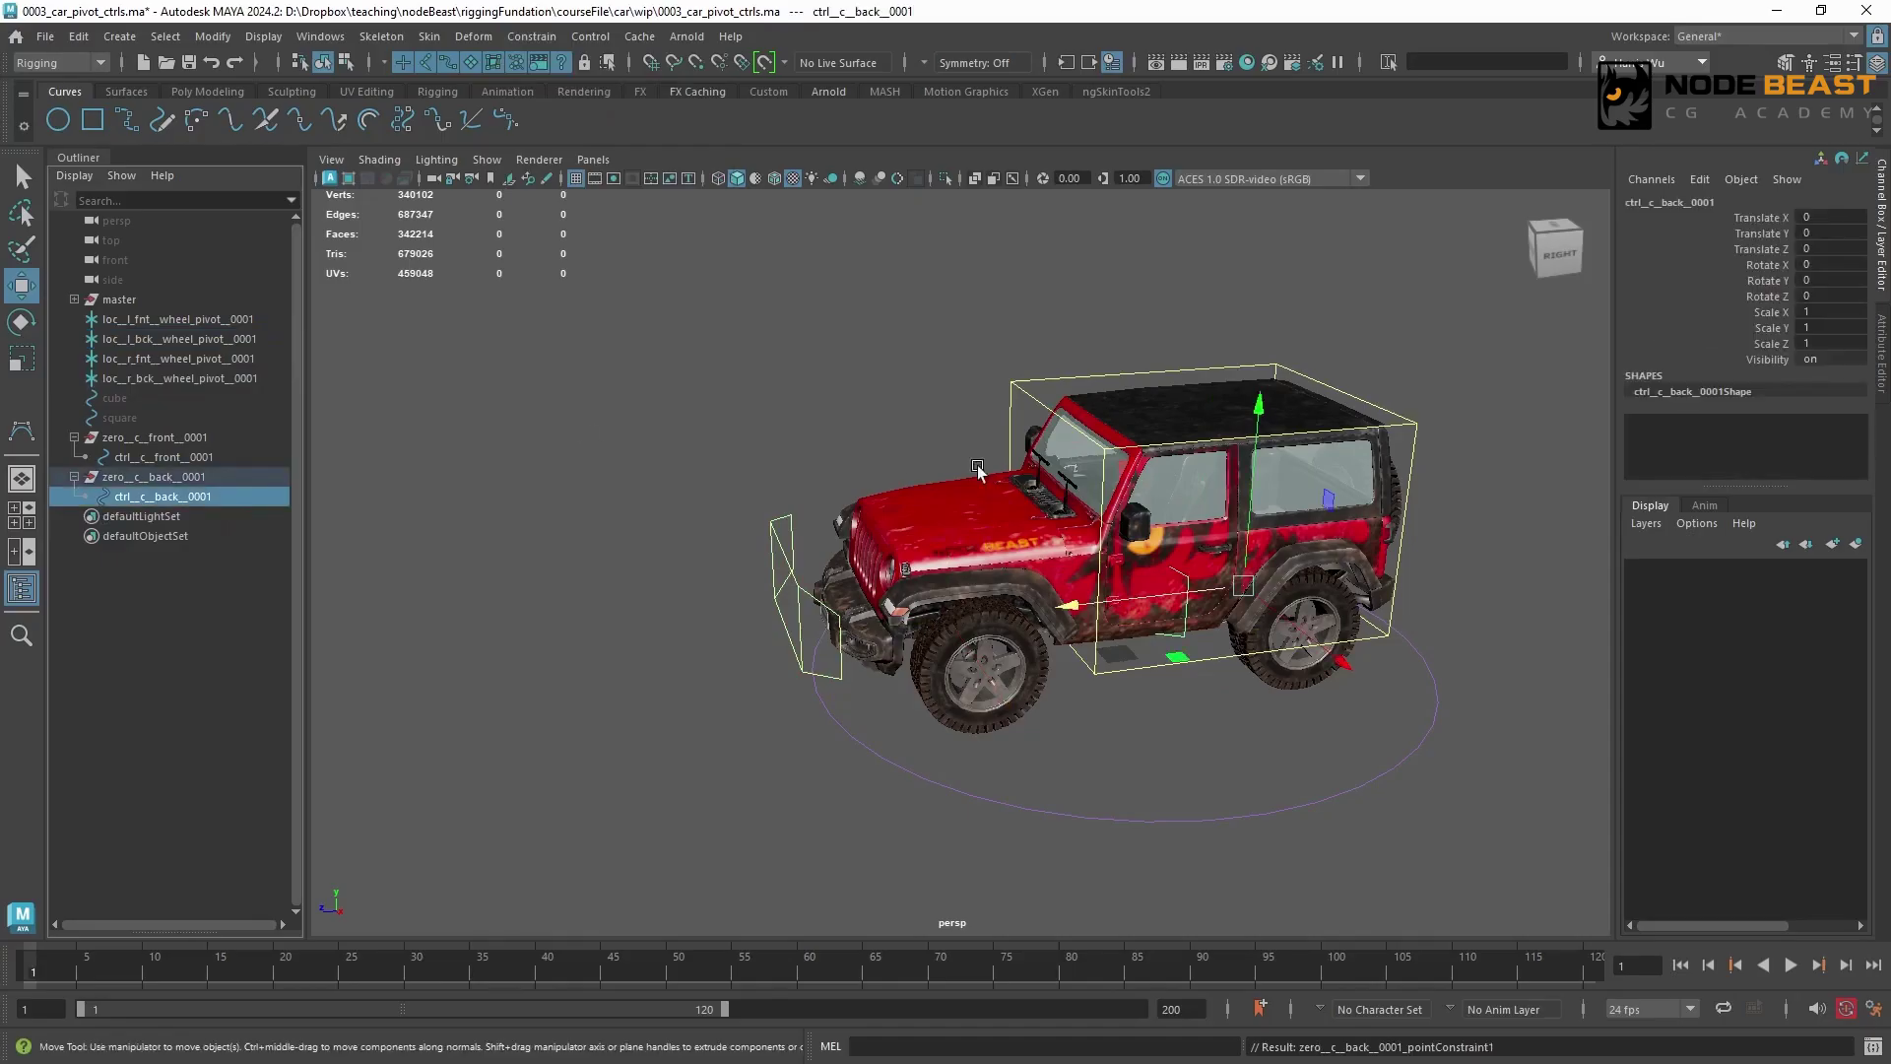
alt+drag(1408, 527, 1285, 542)
alt+middle_drag(1285, 541, 1064, 506)
alt+right_drag(1063, 505, 1097, 508)
alt+drag(680, 473, 908, 516)
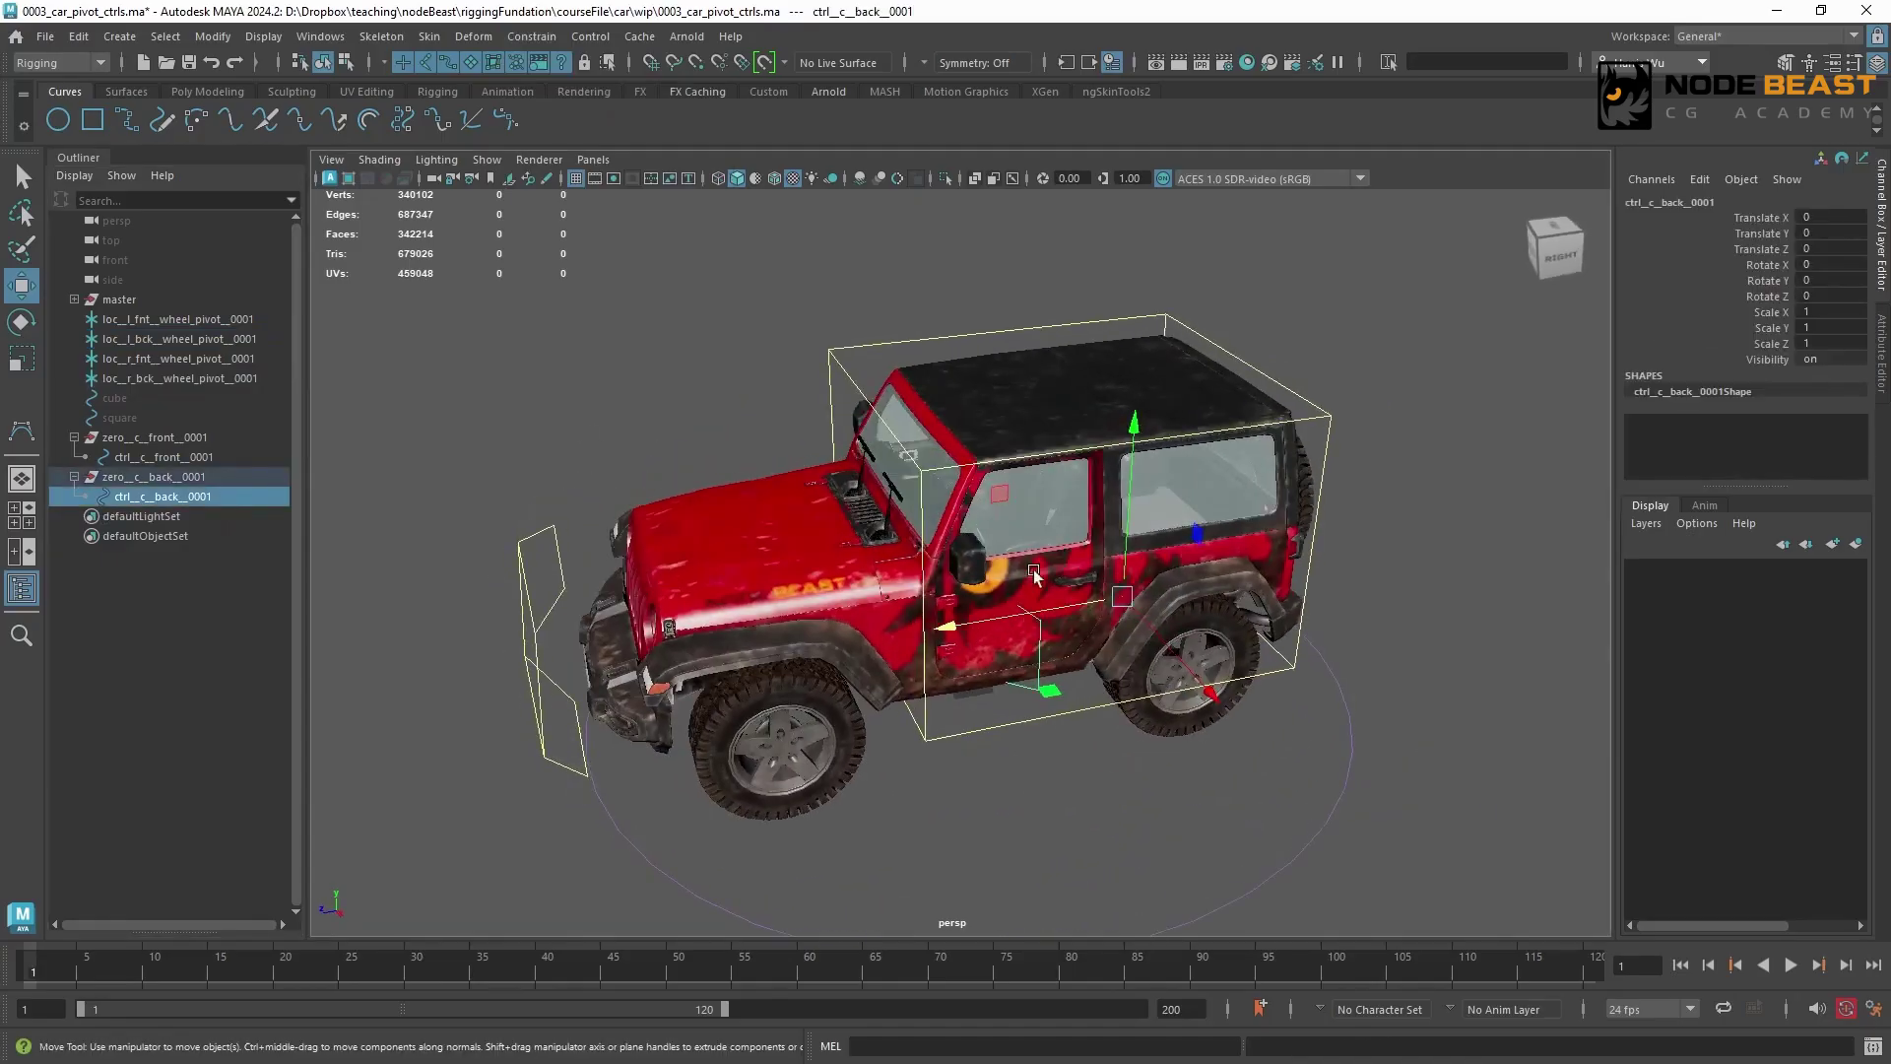
alt+drag(1041, 539, 884, 448)
alt+drag(976, 575, 1000, 603)
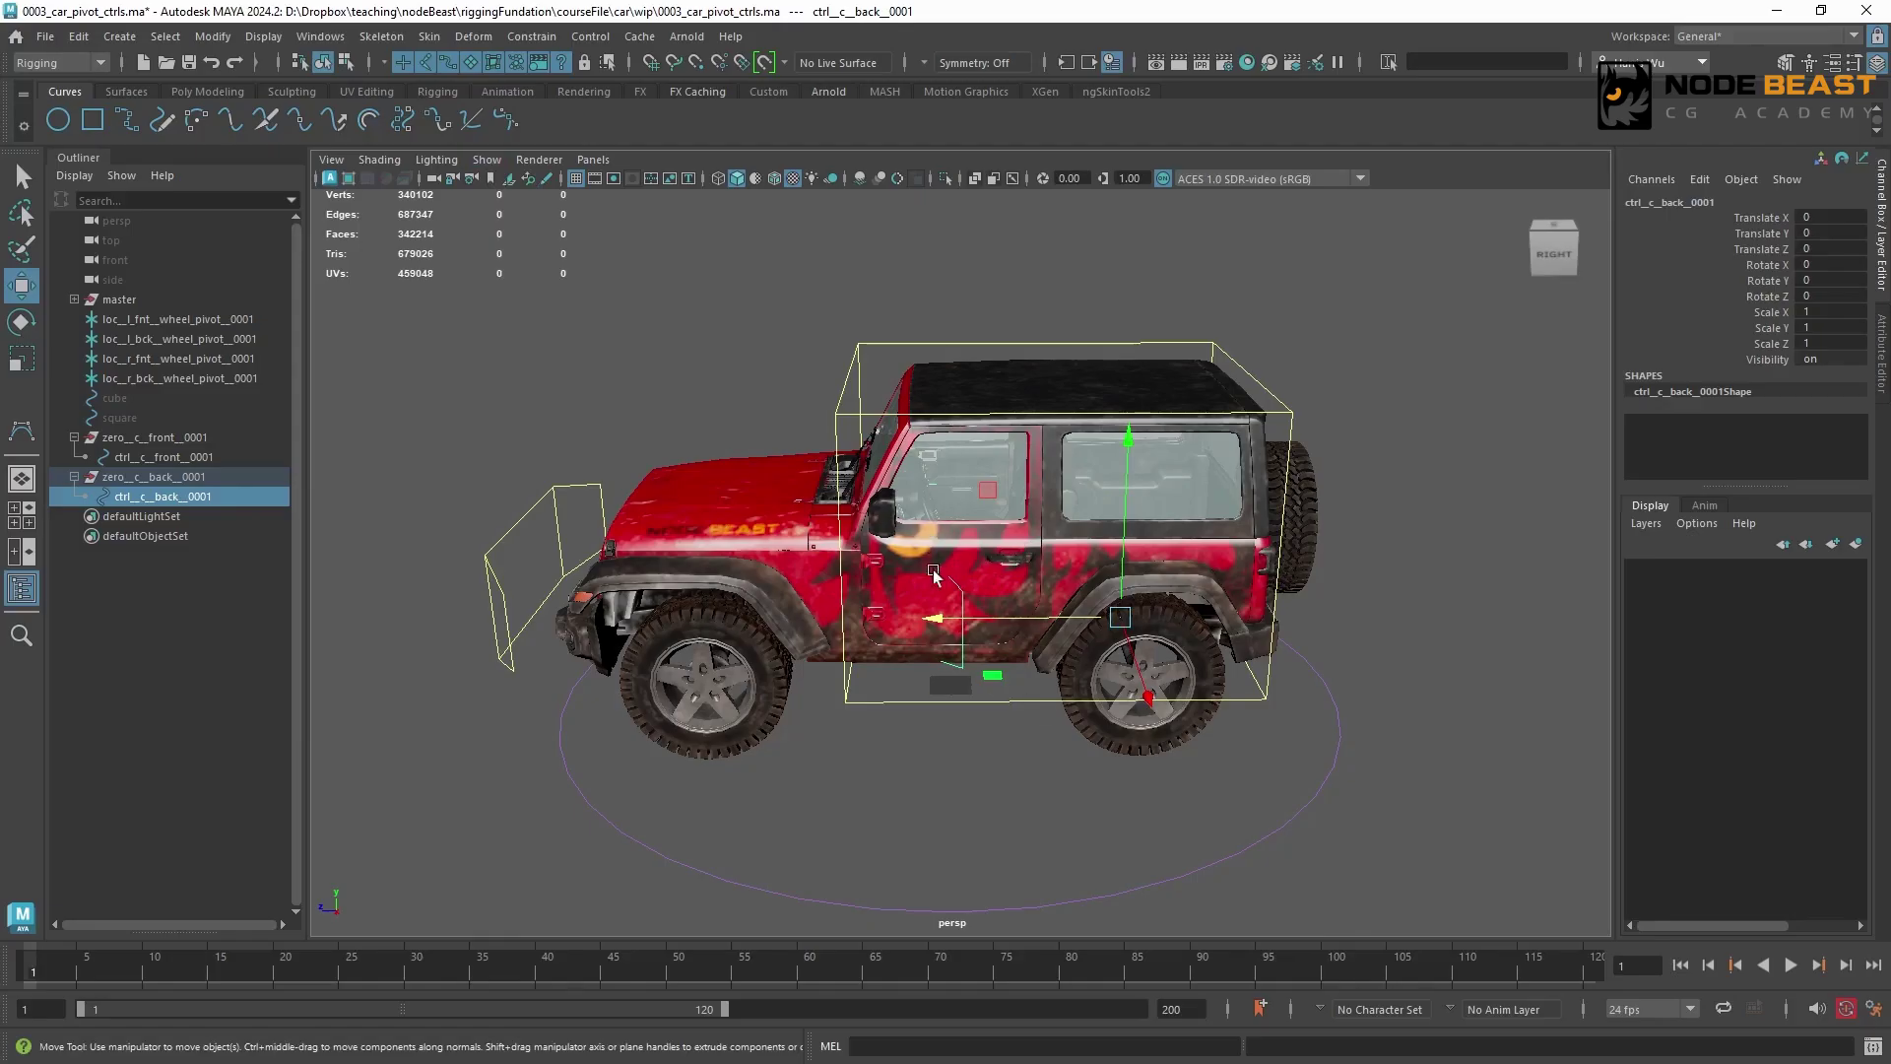
click(347, 63)
drag(679, 296, 1069, 729)
drag(844, 564, 1245, 589)
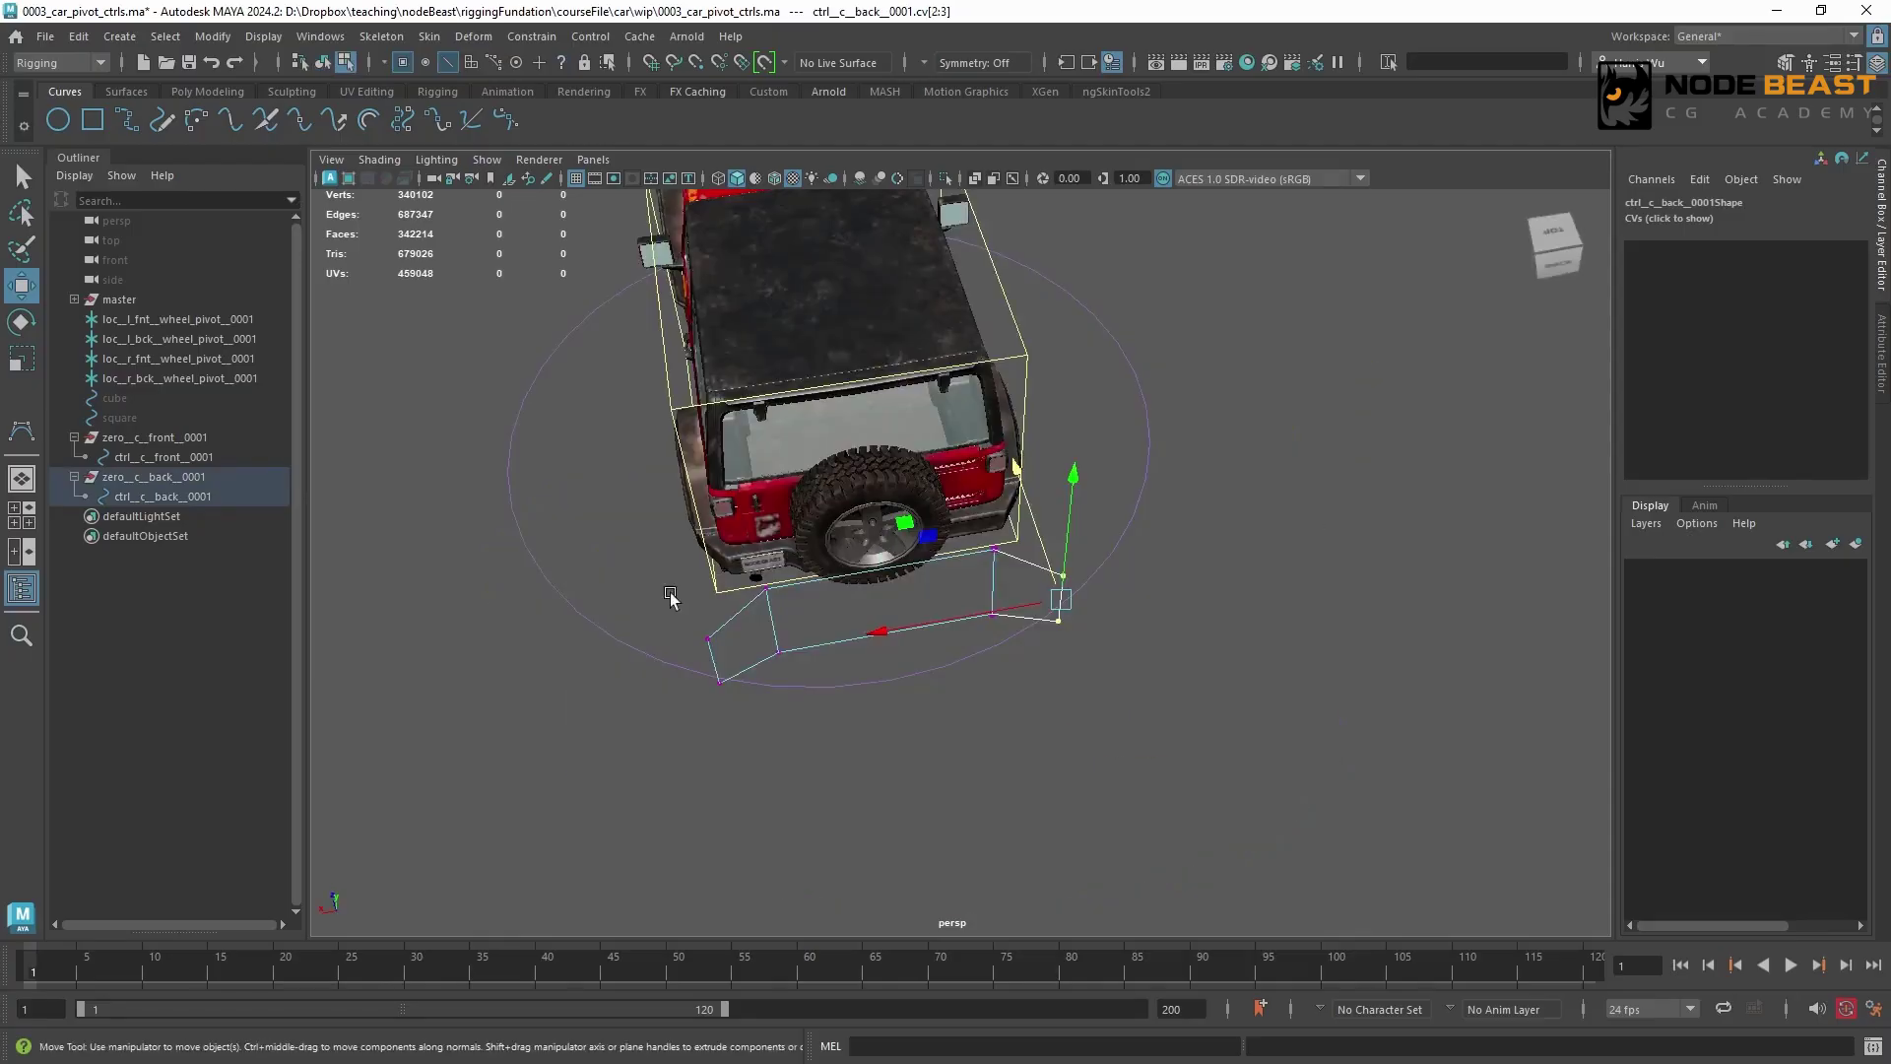
Pull the end control vertices of ctrl__c__back__0001 toward the car so the curve bends around its rear
shift+drag(671, 597, 751, 694)
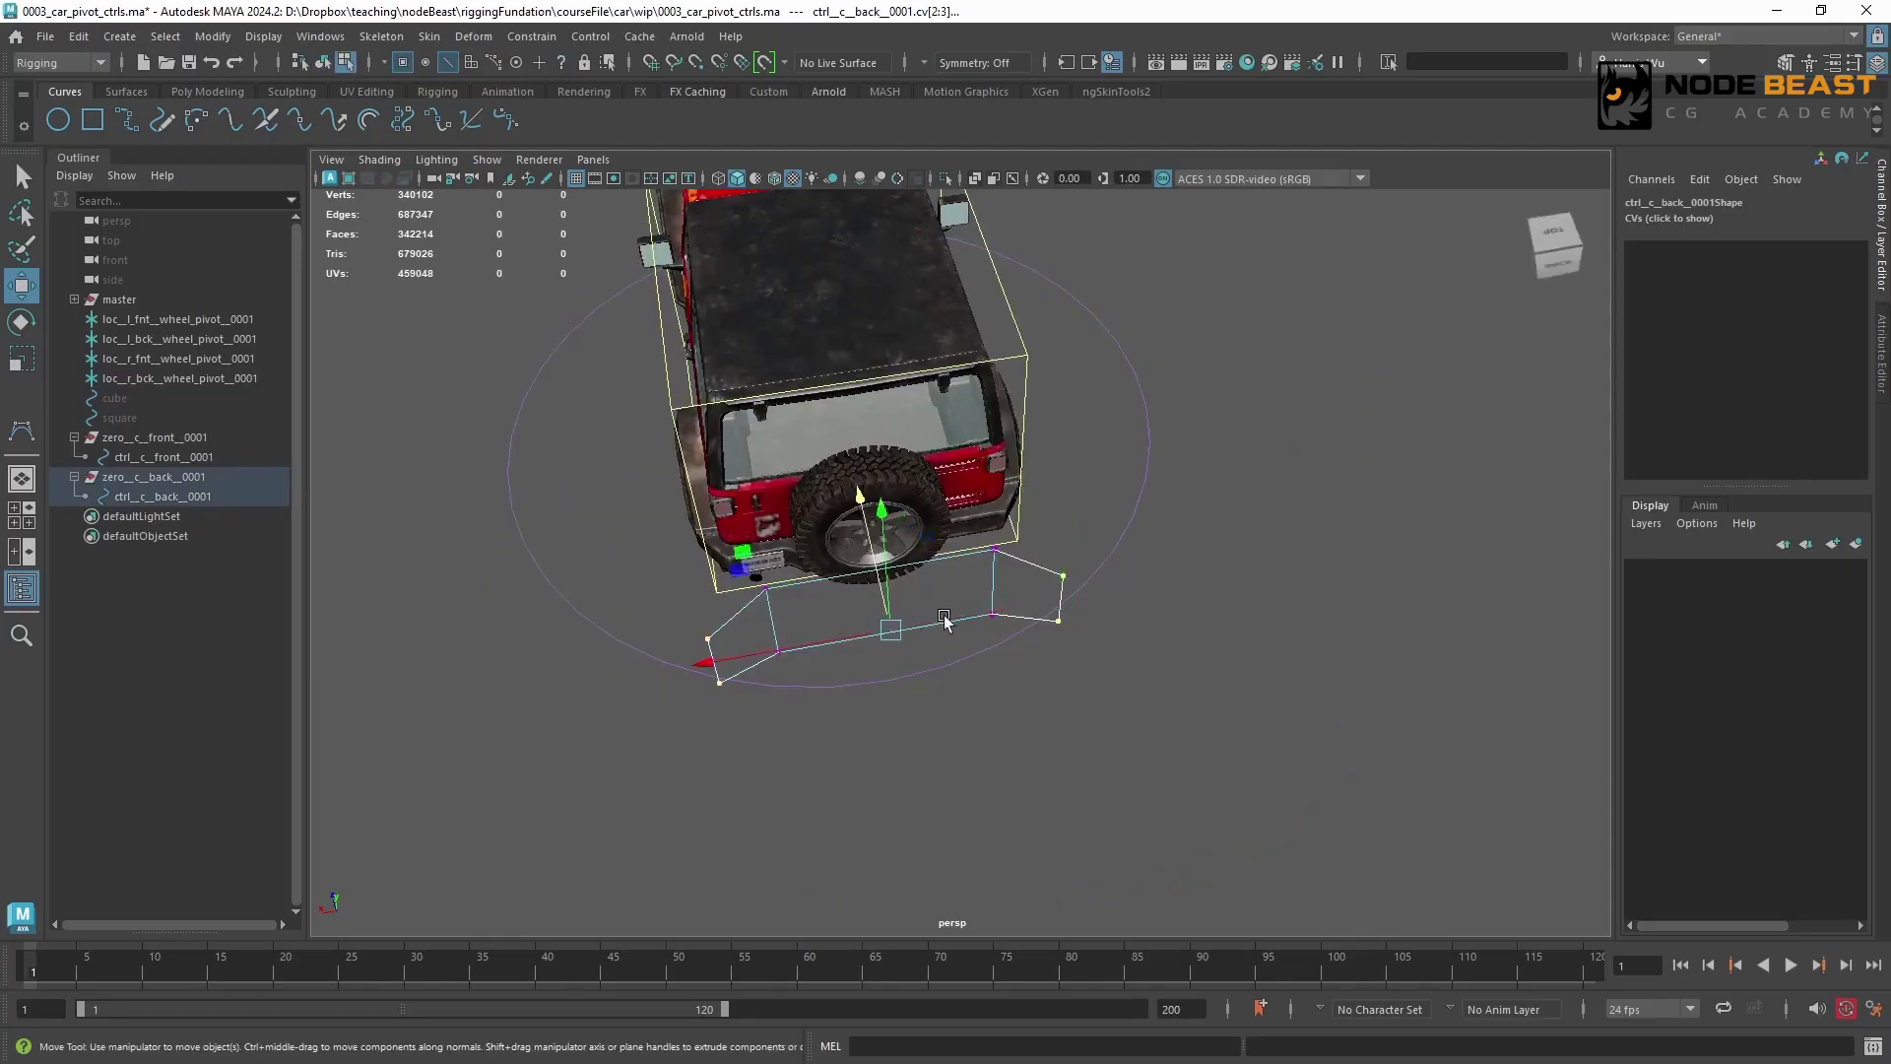
mouse_move(946, 622)
alt+mouse_down()
mouse_move(1014, 627)
mouse_move(938, 631)
alt+mouse_up()
alt+drag(1054, 638, 1044, 512)
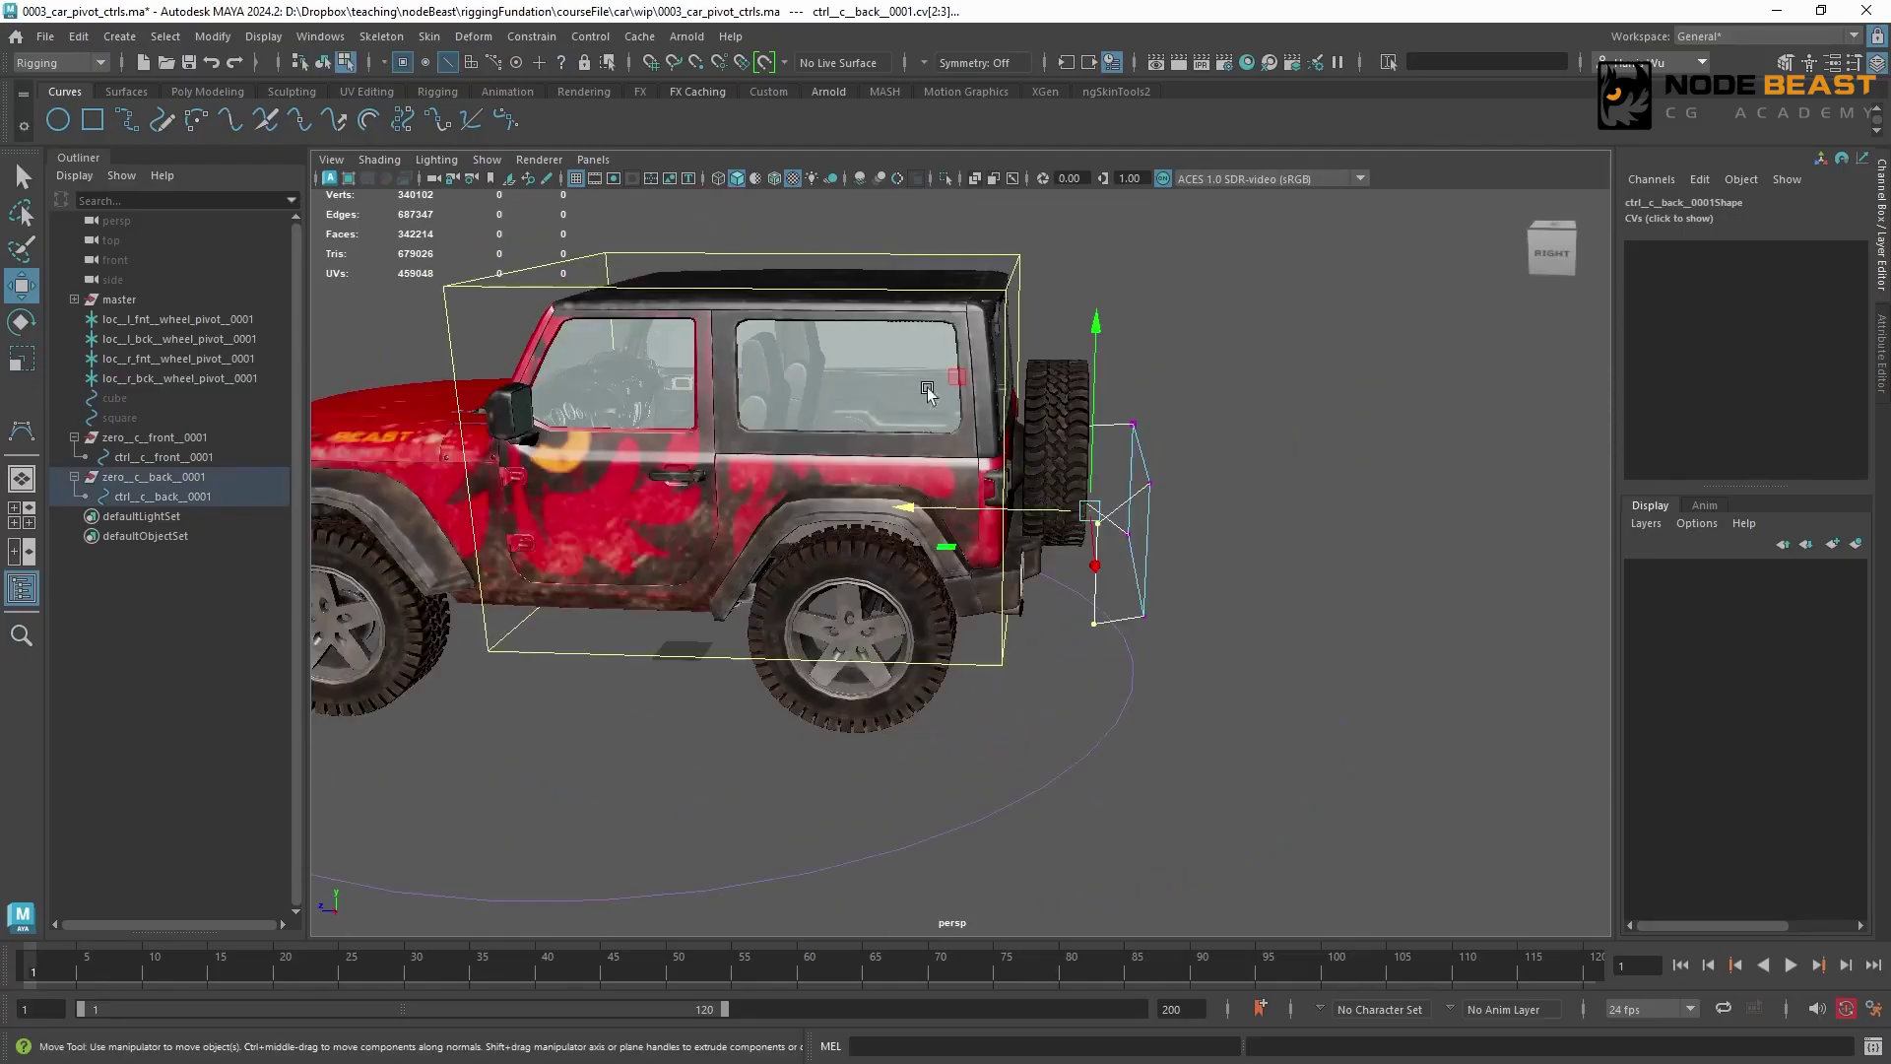
Adjust the height of the upper control vertices of ctrl__c__back__0001 behind the spare wheel
drag(1000, 409, 1356, 749)
mouse_move(1121, 501)
alt+mouse_down()
mouse_move(1095, 548)
mouse_move(1048, 539)
mouse_move(1105, 492)
alt+mouse_up()
click(1031, 534)
key(ctrl+z)
drag(1064, 490, 1170, 370)
drag(1141, 338, 1142, 333)
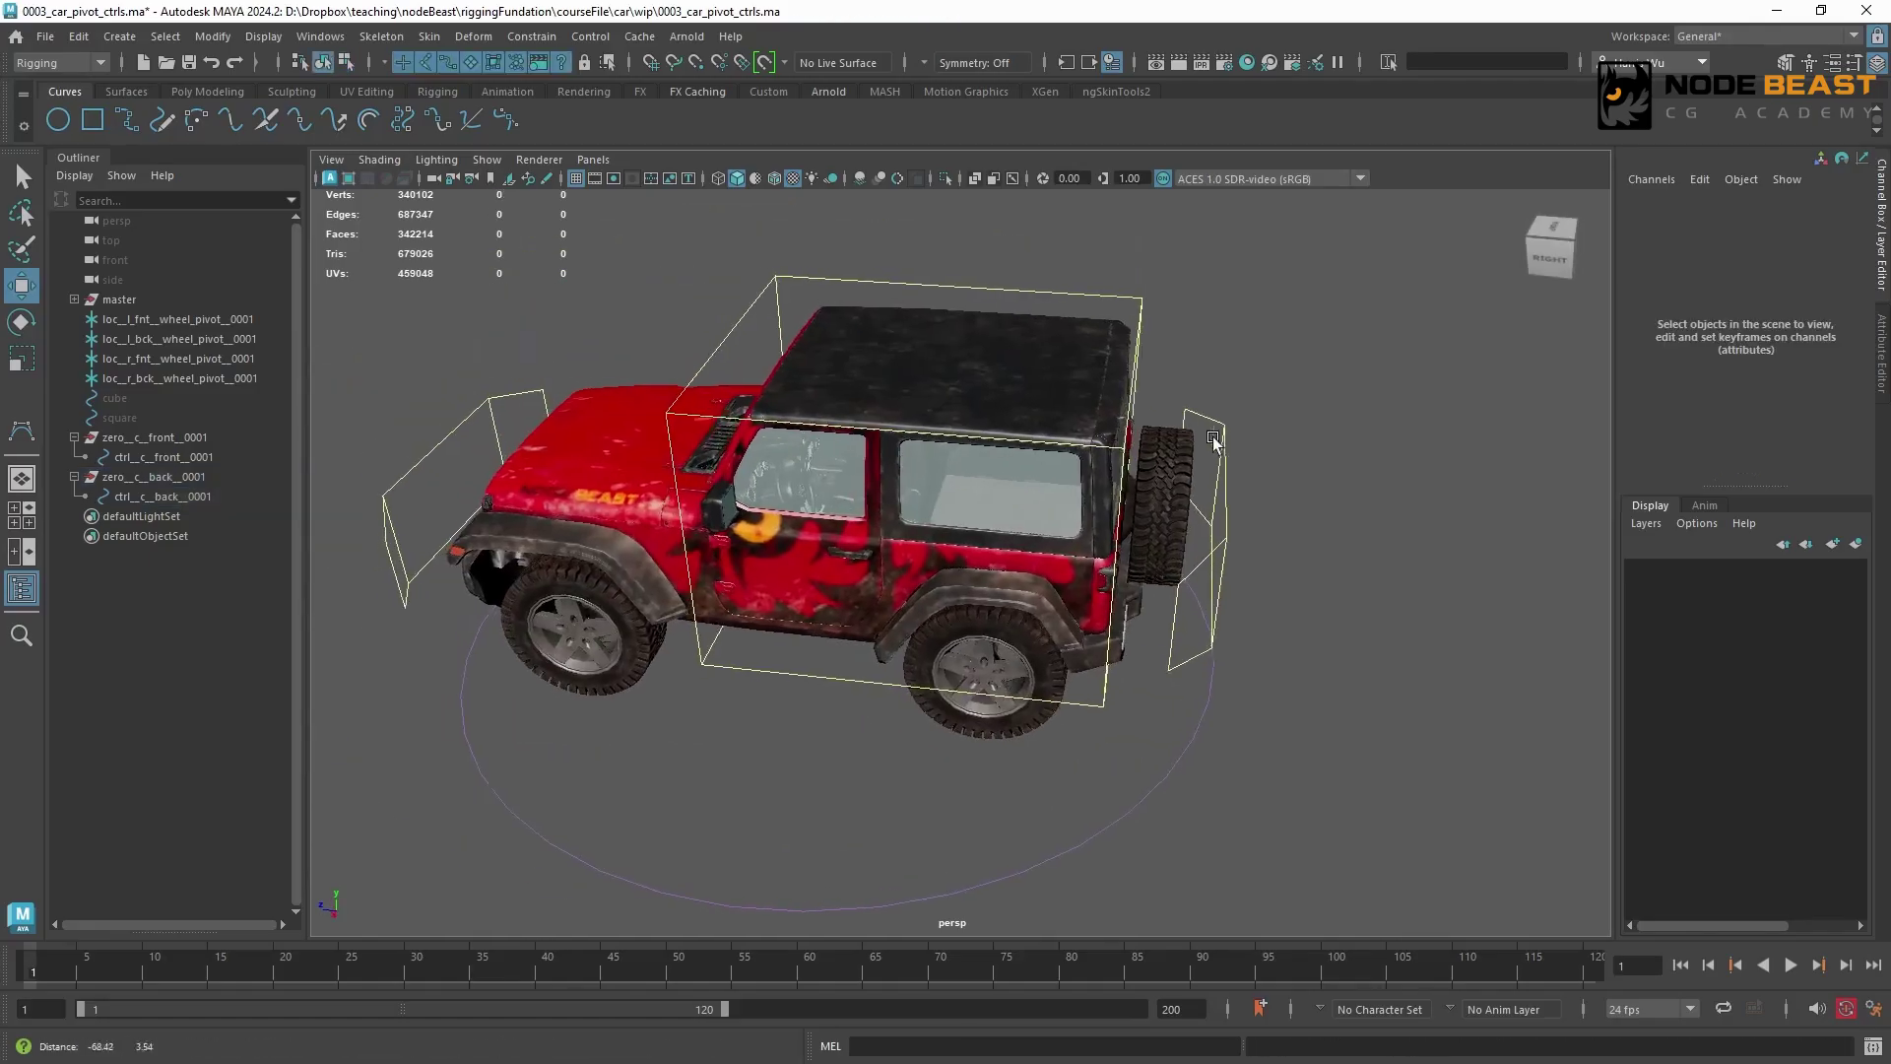
alt+right_drag(1216, 440, 1179, 475)
alt+drag(1178, 475, 1215, 438)
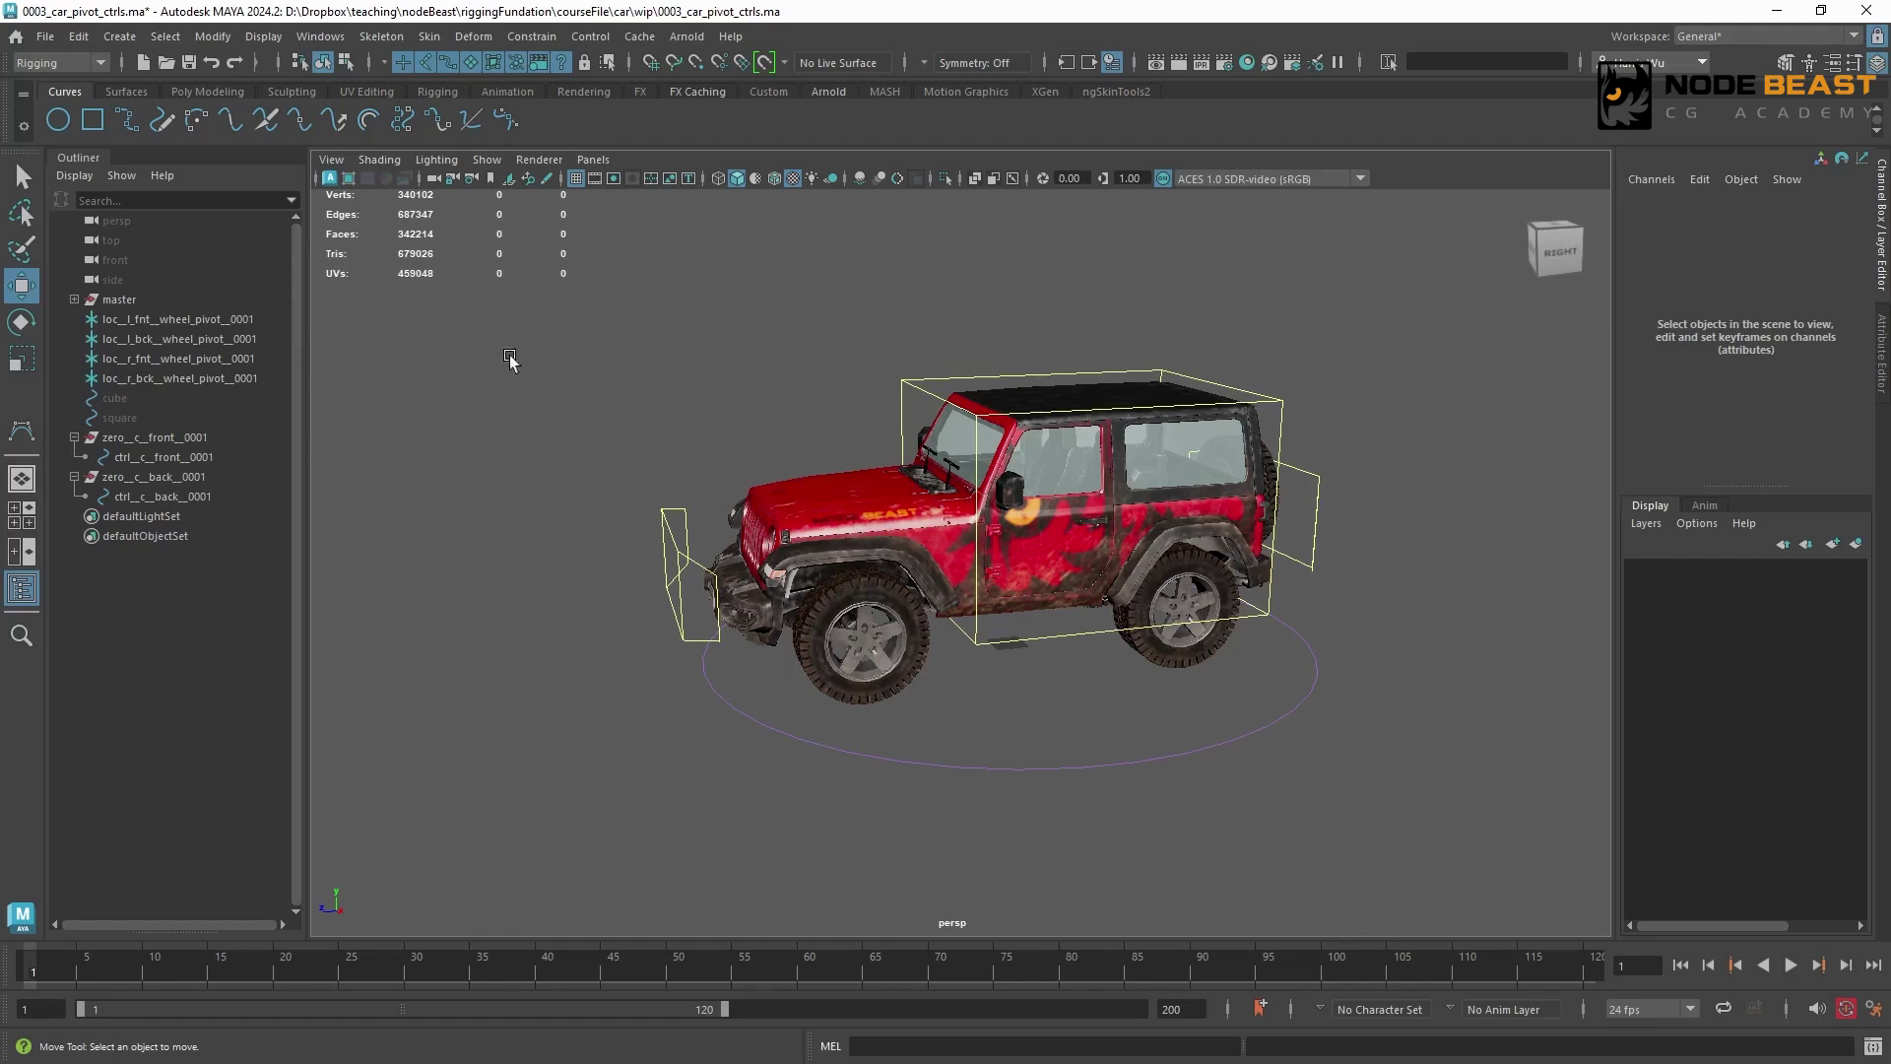
Parent zero__c__back__0001 under ctrl__c__front__0001 and expand the hierarchy
click(211, 477)
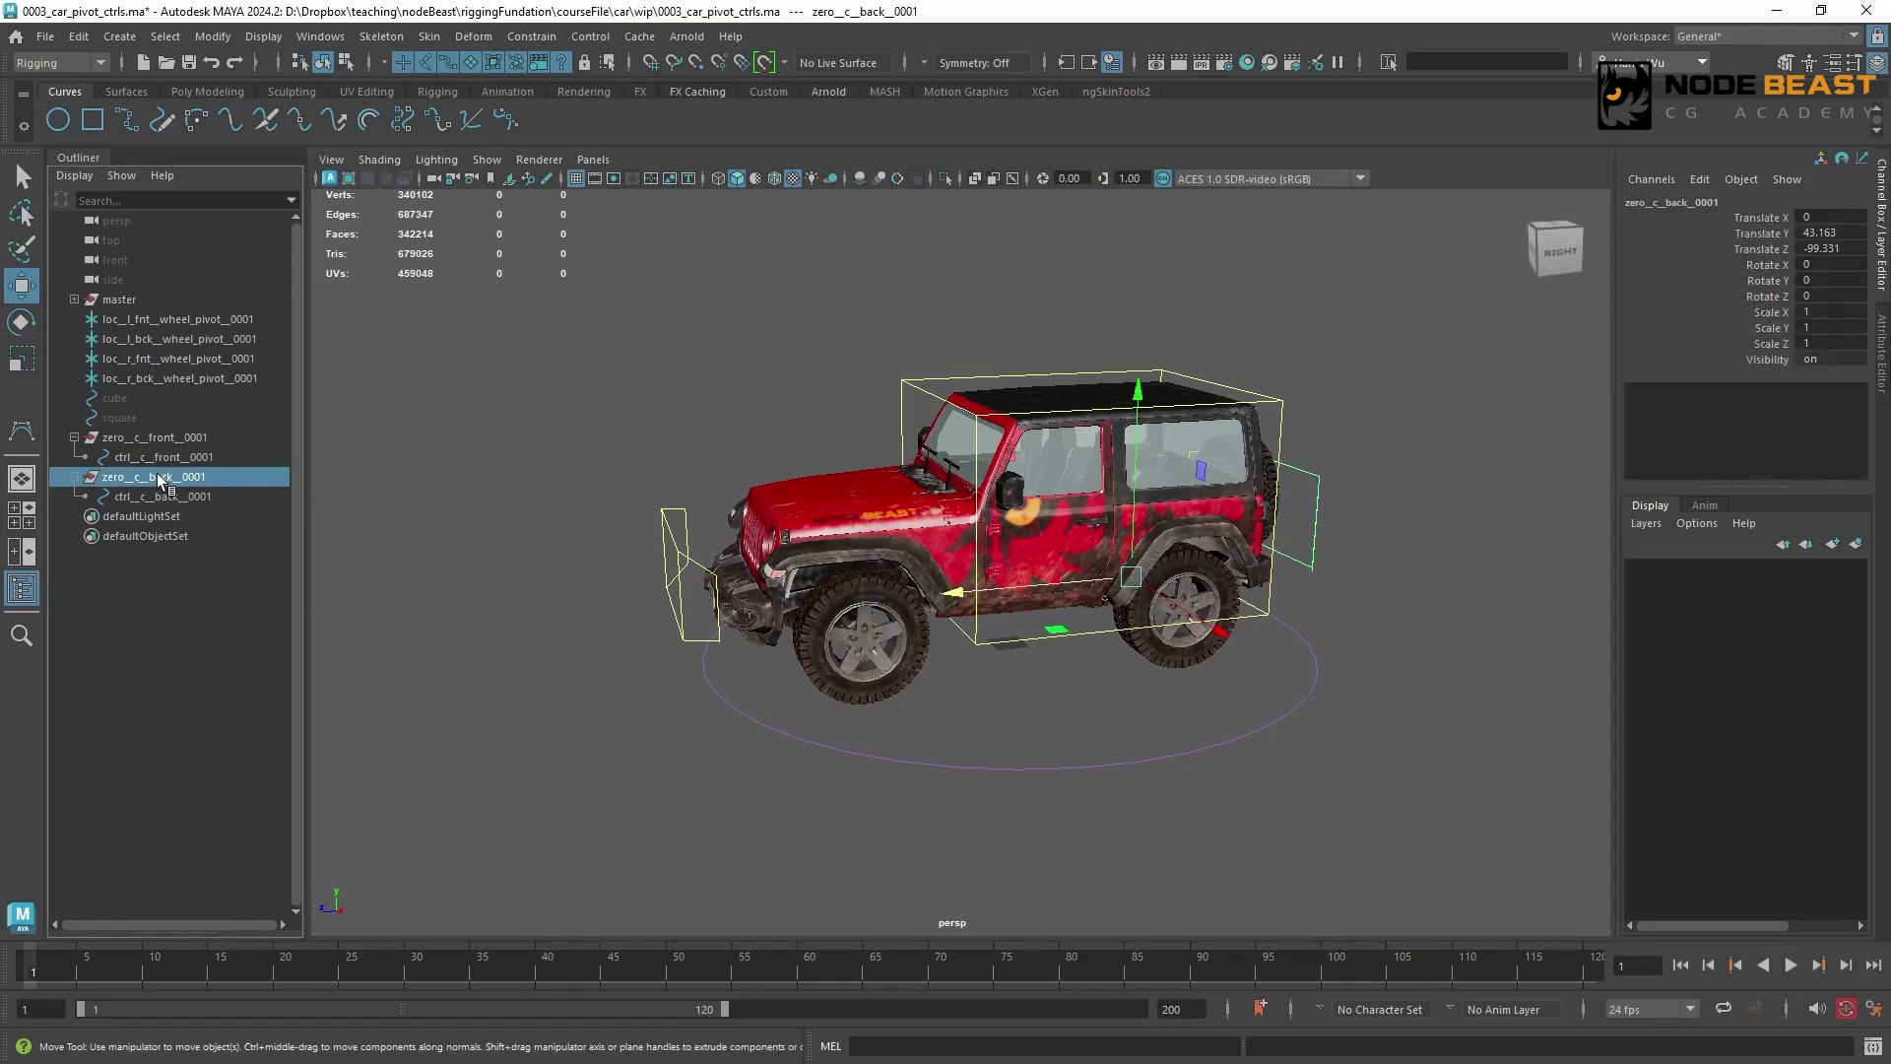
middle_drag(157, 480, 169, 457)
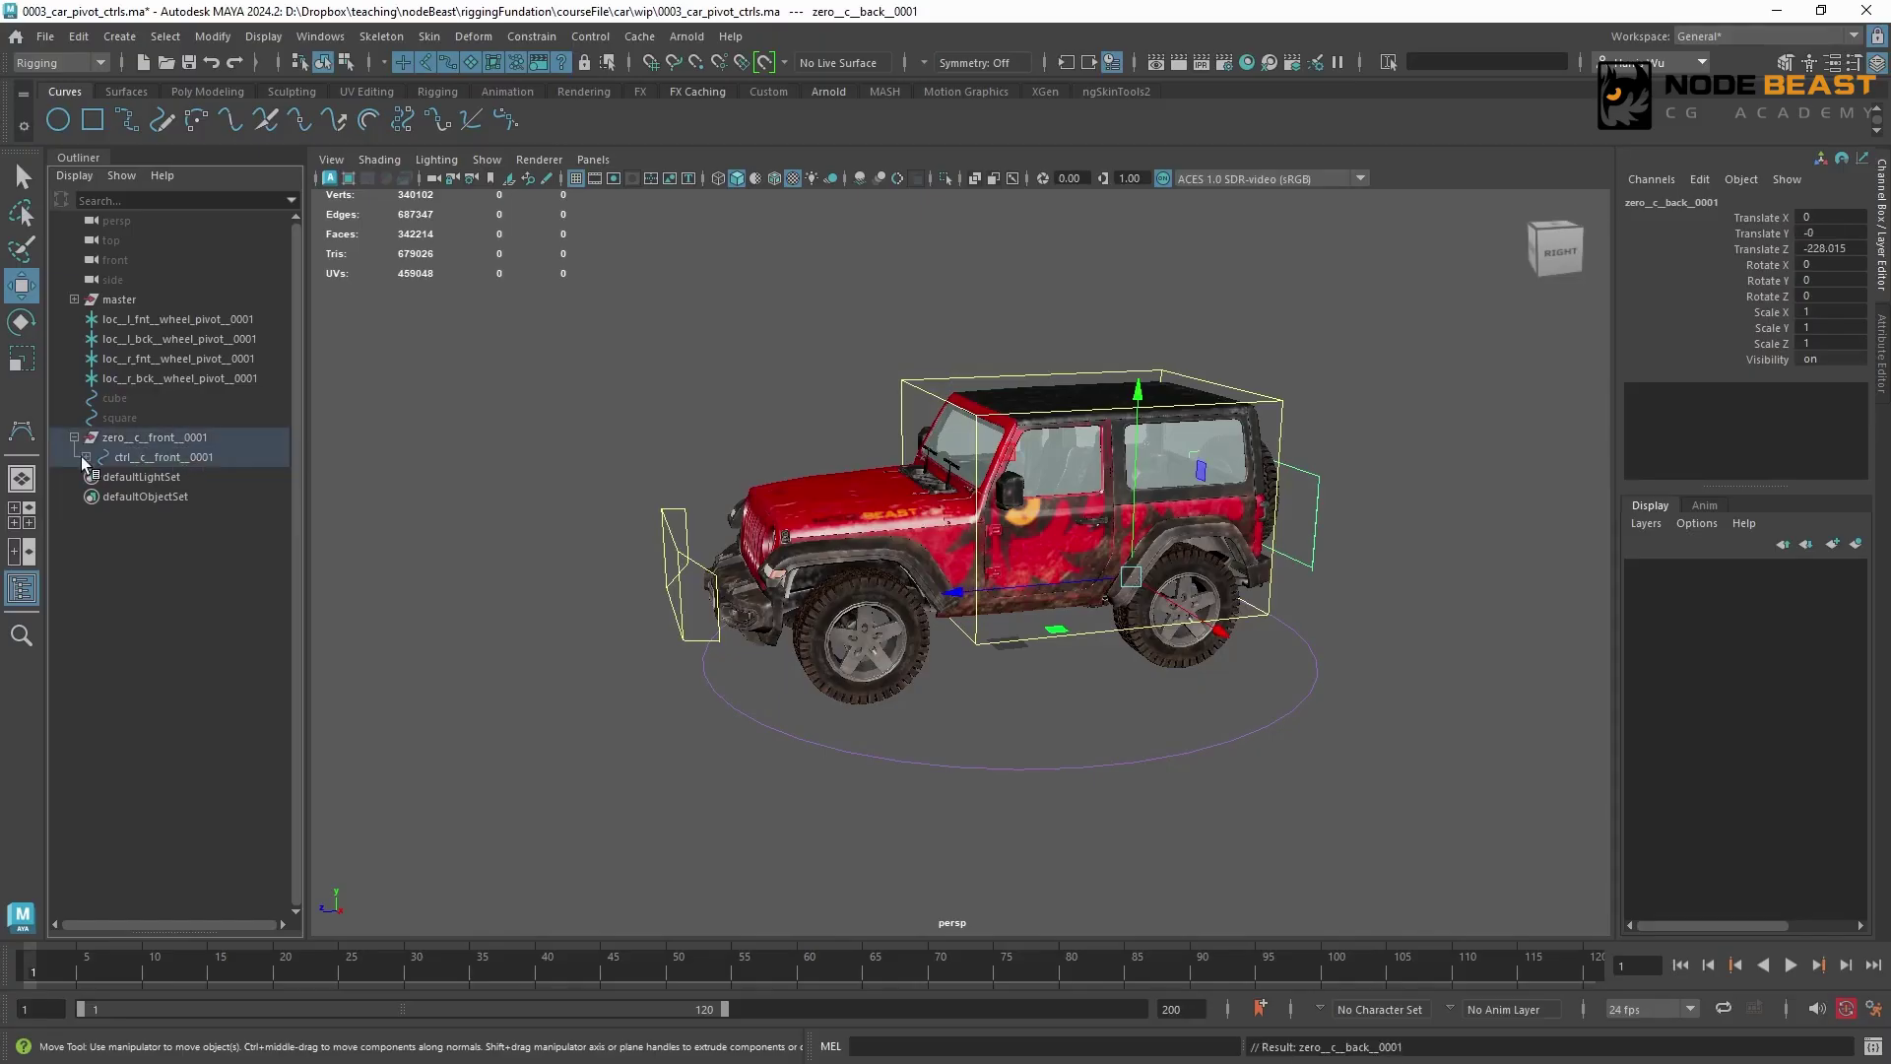
click(86, 459)
Test-rotate ctrl__c__front__0001 and ctrl__c__back__0001, and undo the rotations
click(167, 457)
key(e)
alt+drag(847, 630, 1122, 768)
click(916, 386)
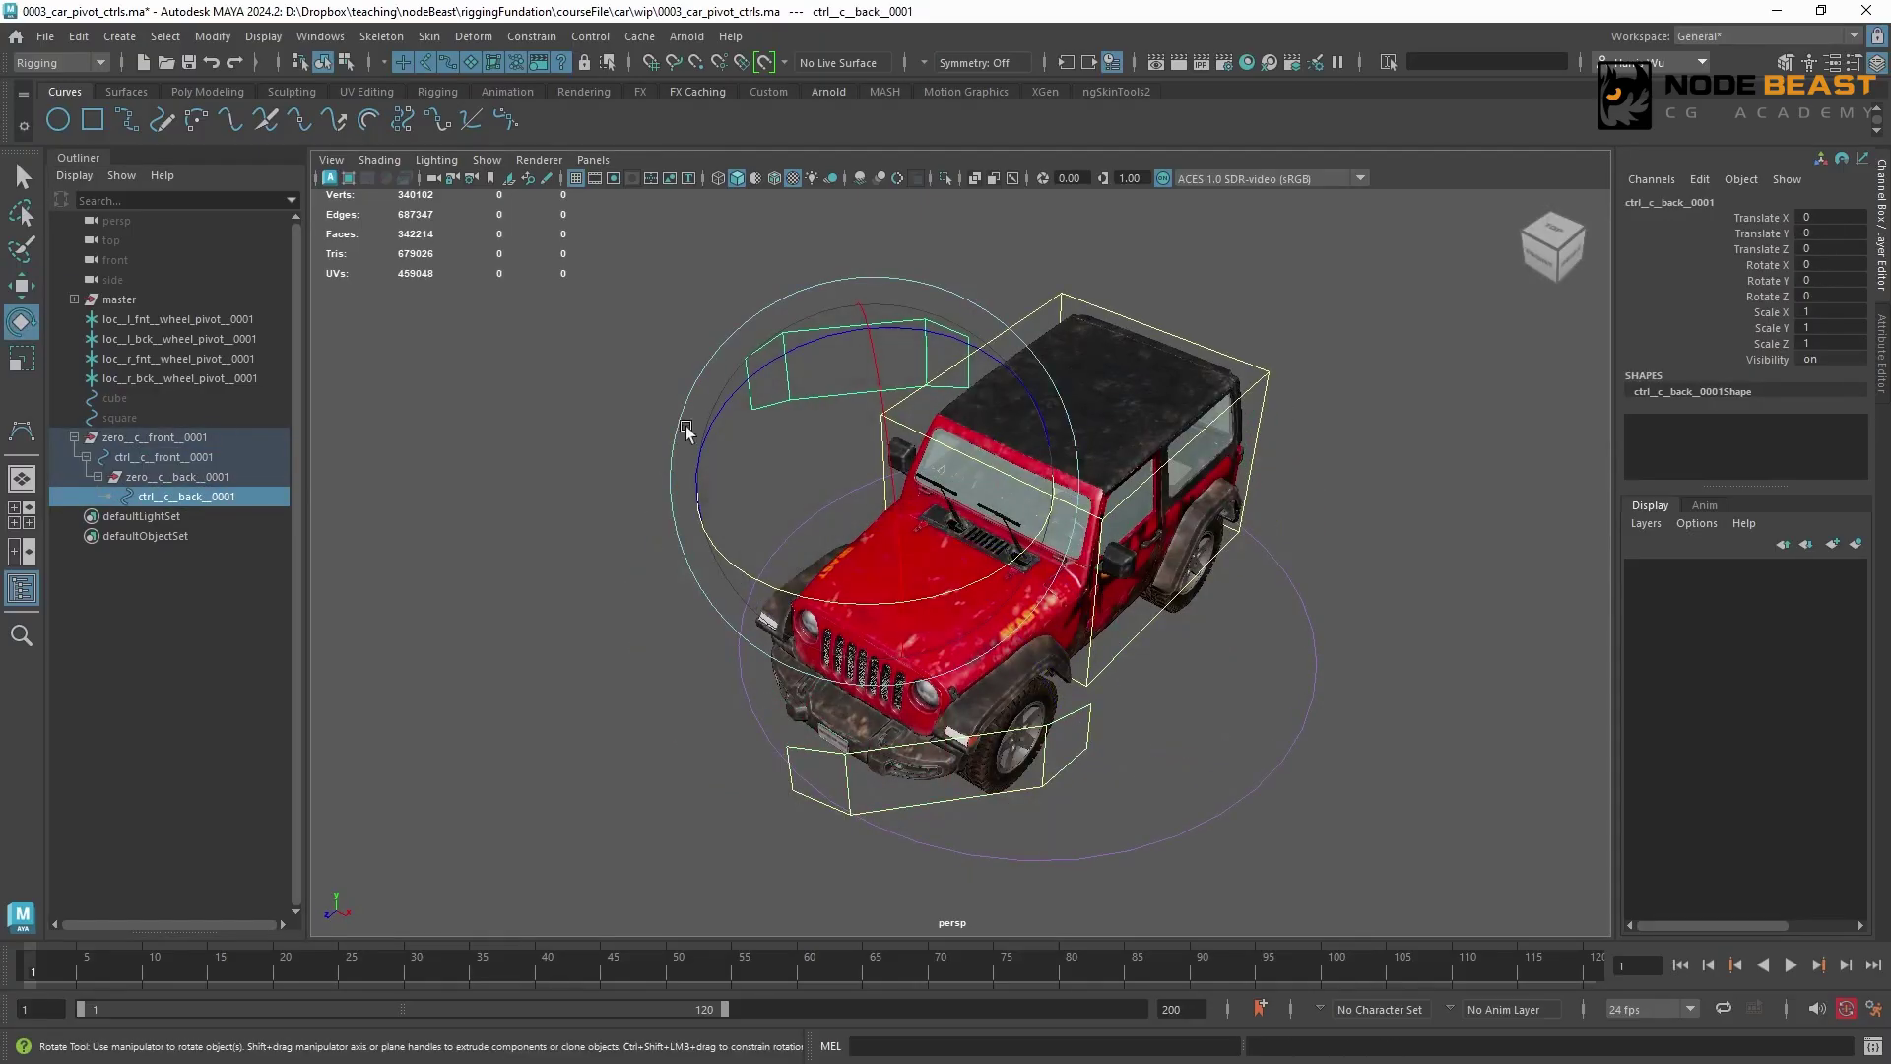
drag(1024, 556, 774, 561)
key(ctrl+z)
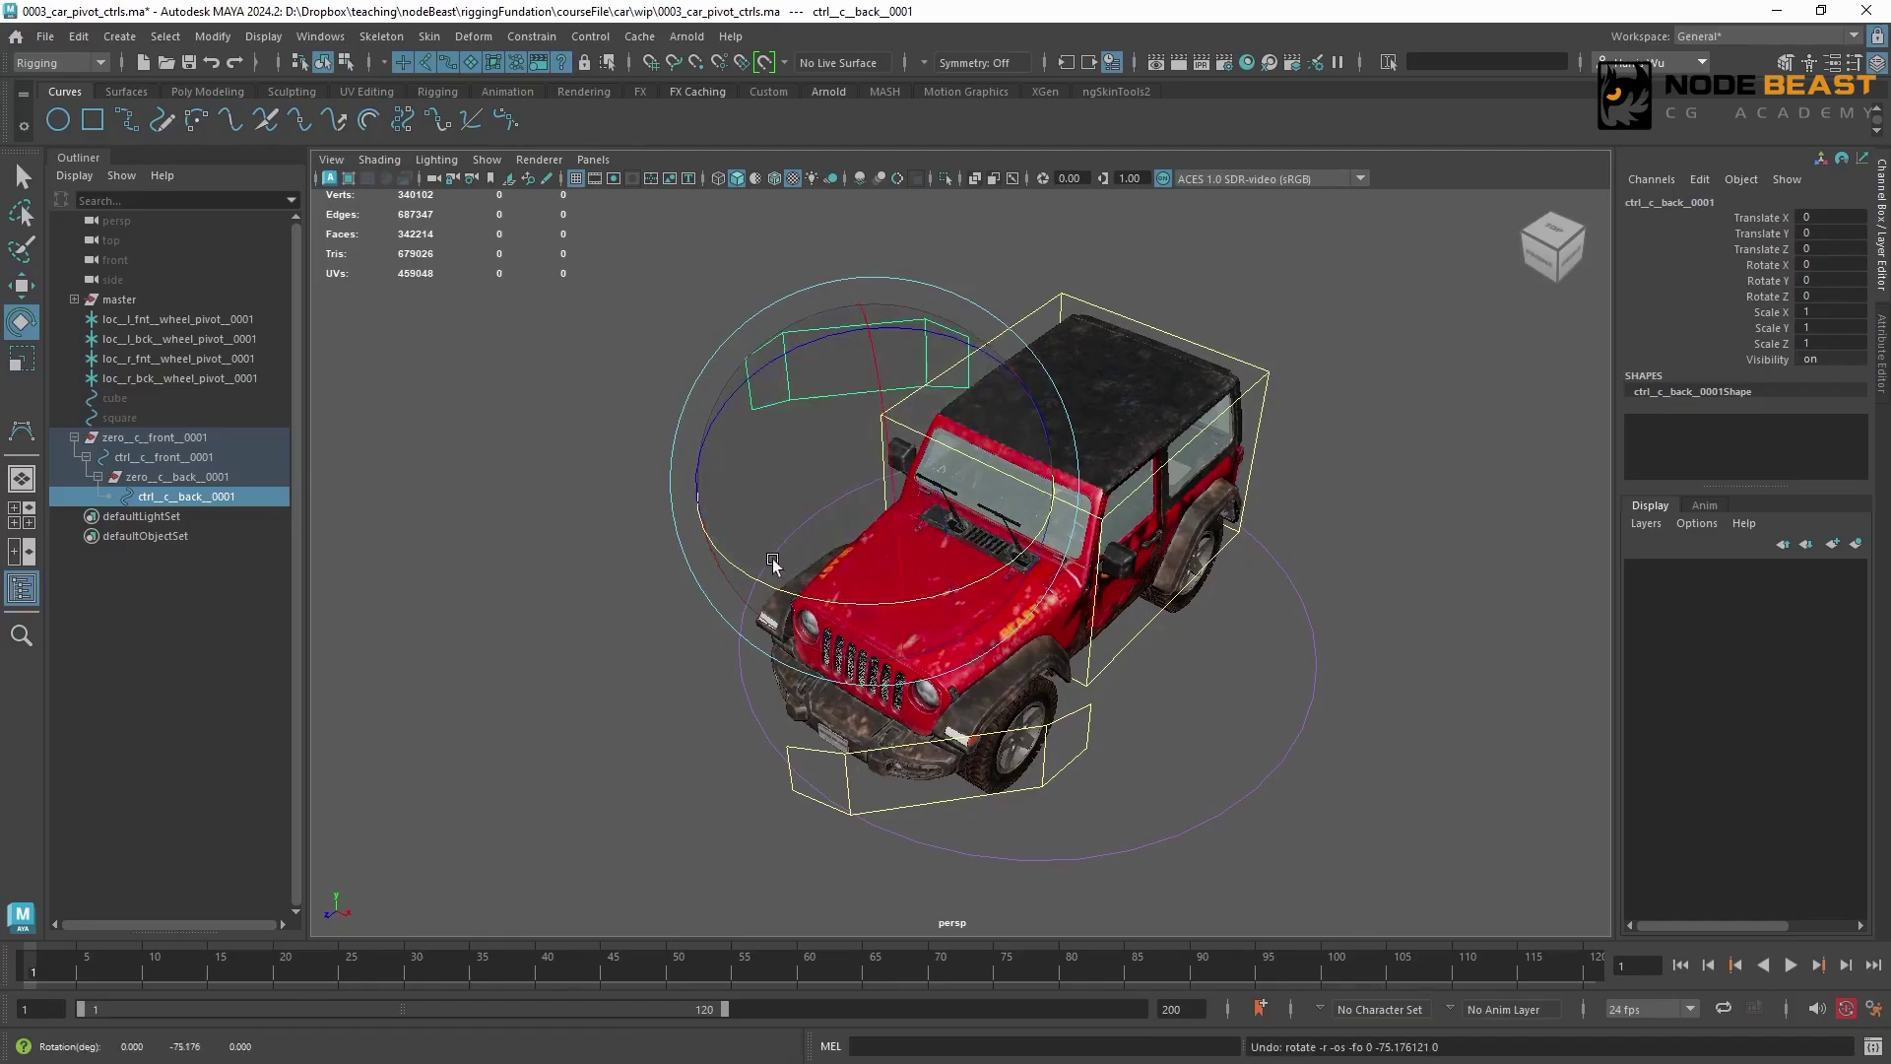
key(ctrl+z)
key(ctrl+z)
Parent zero__c__front__0001 under ctrl__c__cog__0001, and expand its hierarchy down to the back control
click(203, 431)
alt+drag(995, 483, 803, 327)
shift+click(1075, 366)
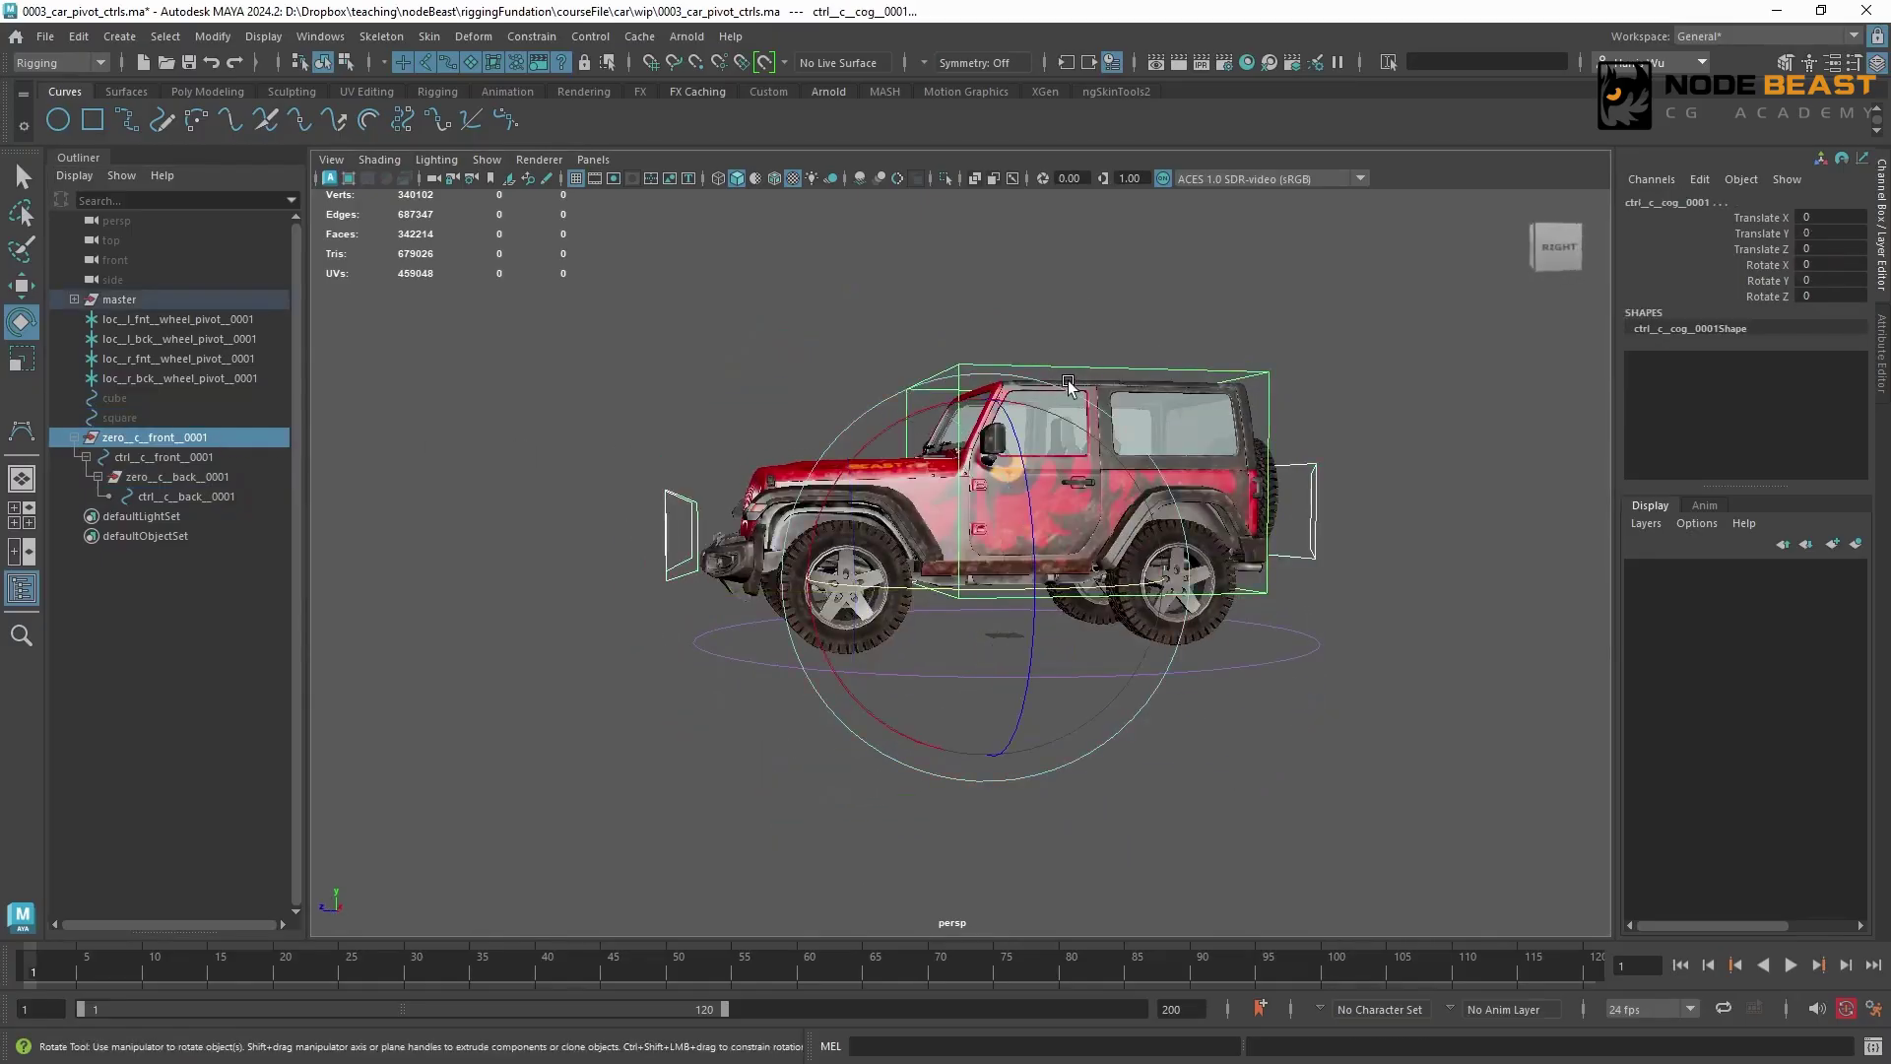
key(p)
alt+drag(1068, 384, 935, 424)
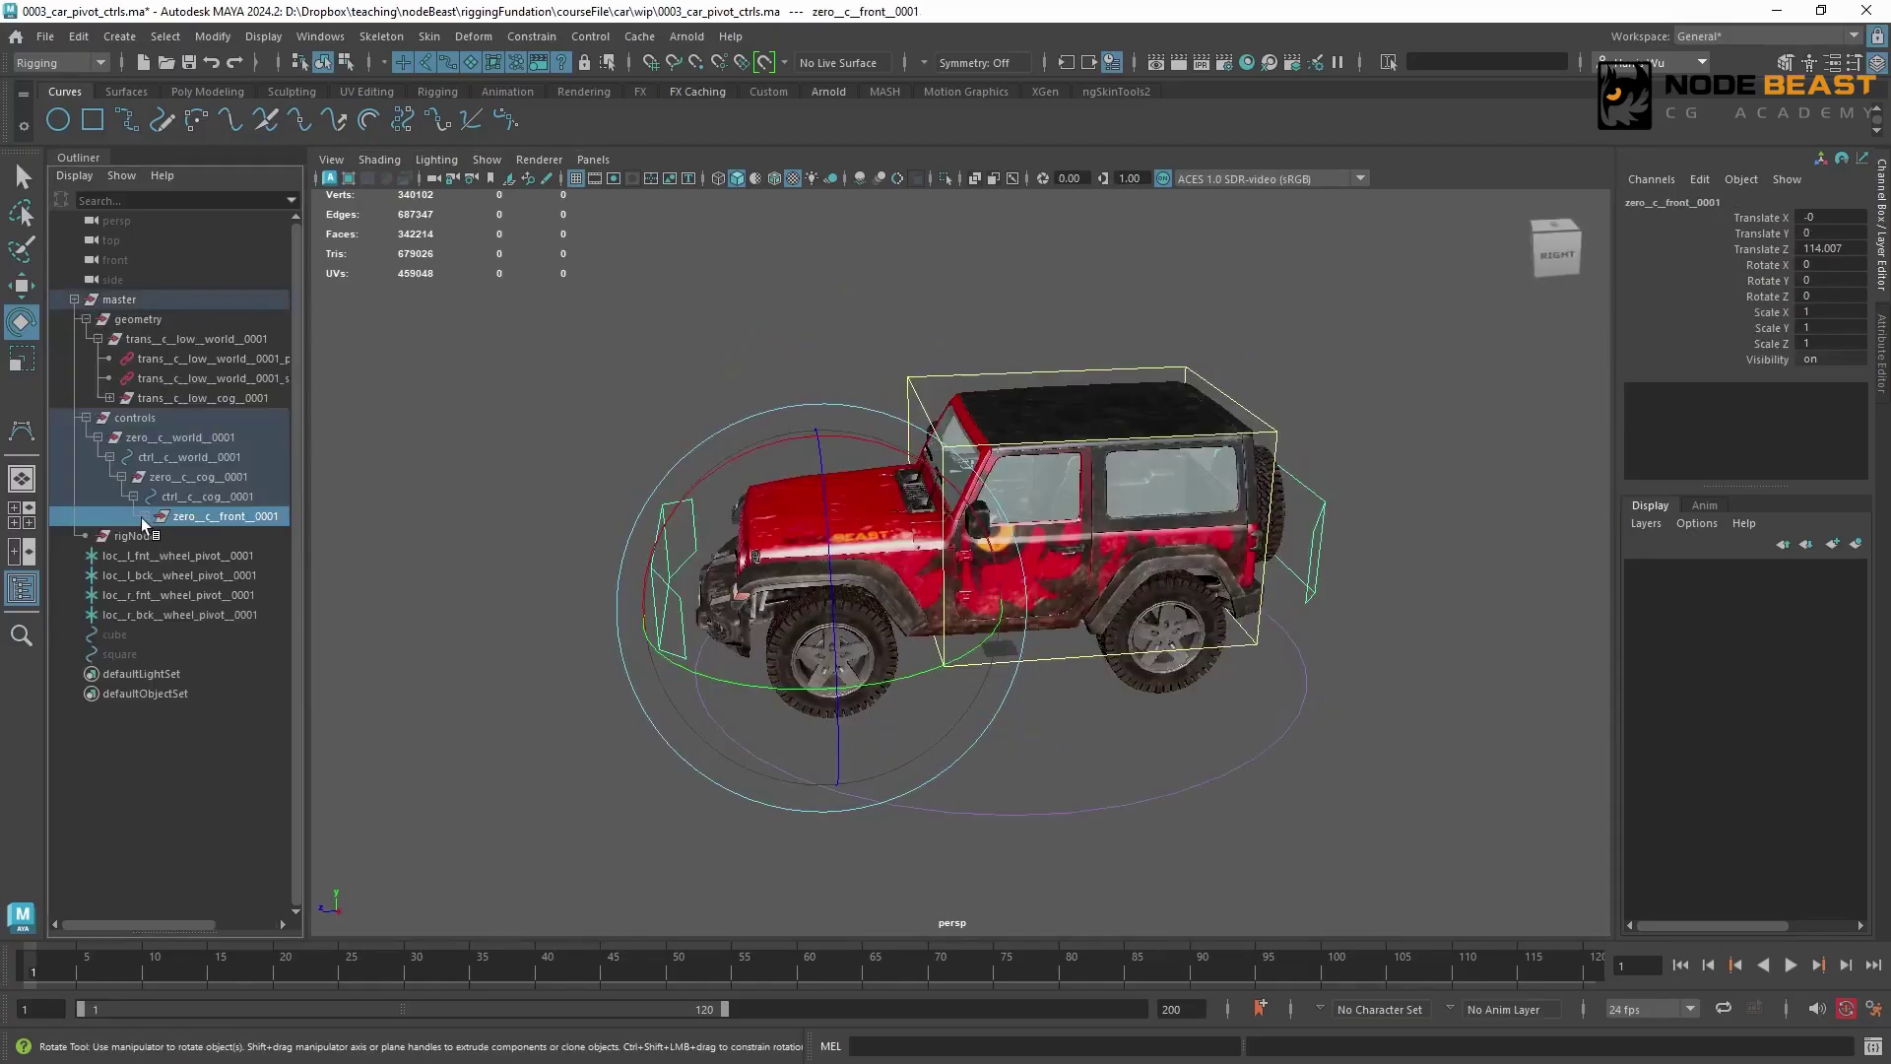
click(145, 516)
drag(298, 516, 390, 517)
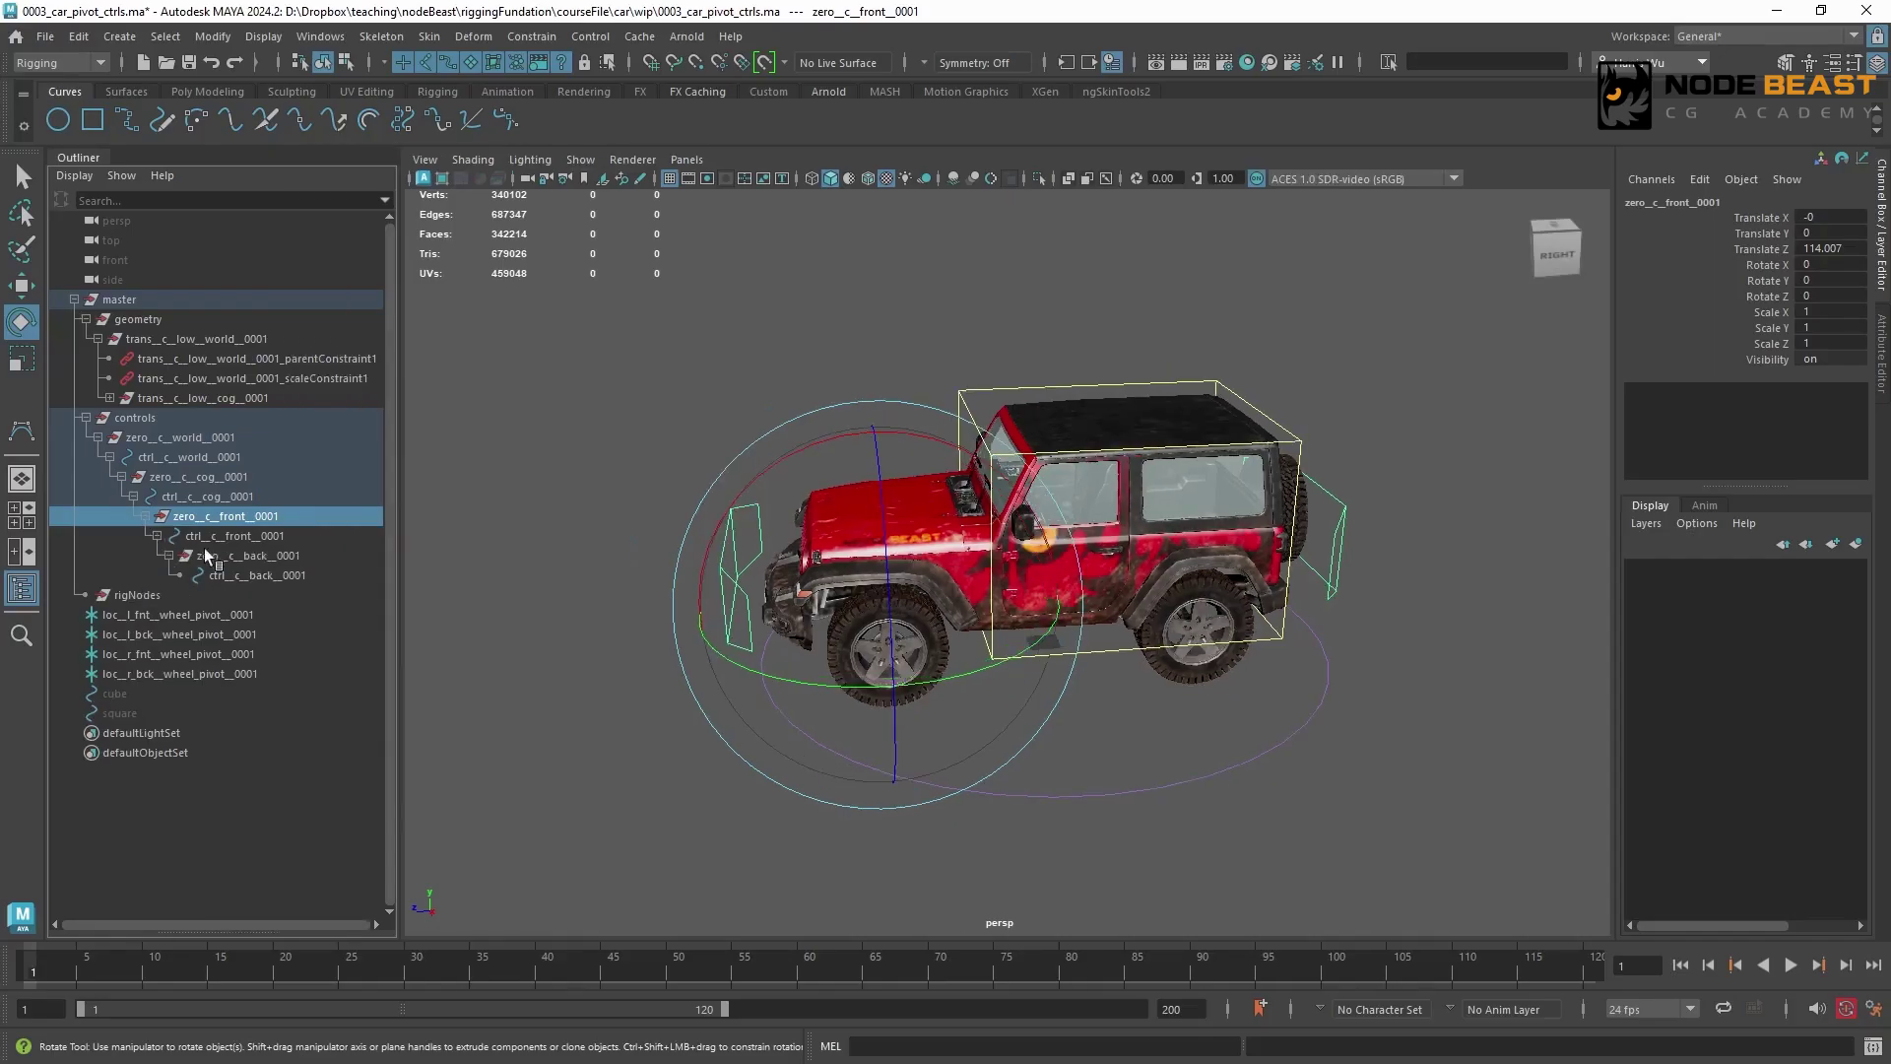
click(556, 506)
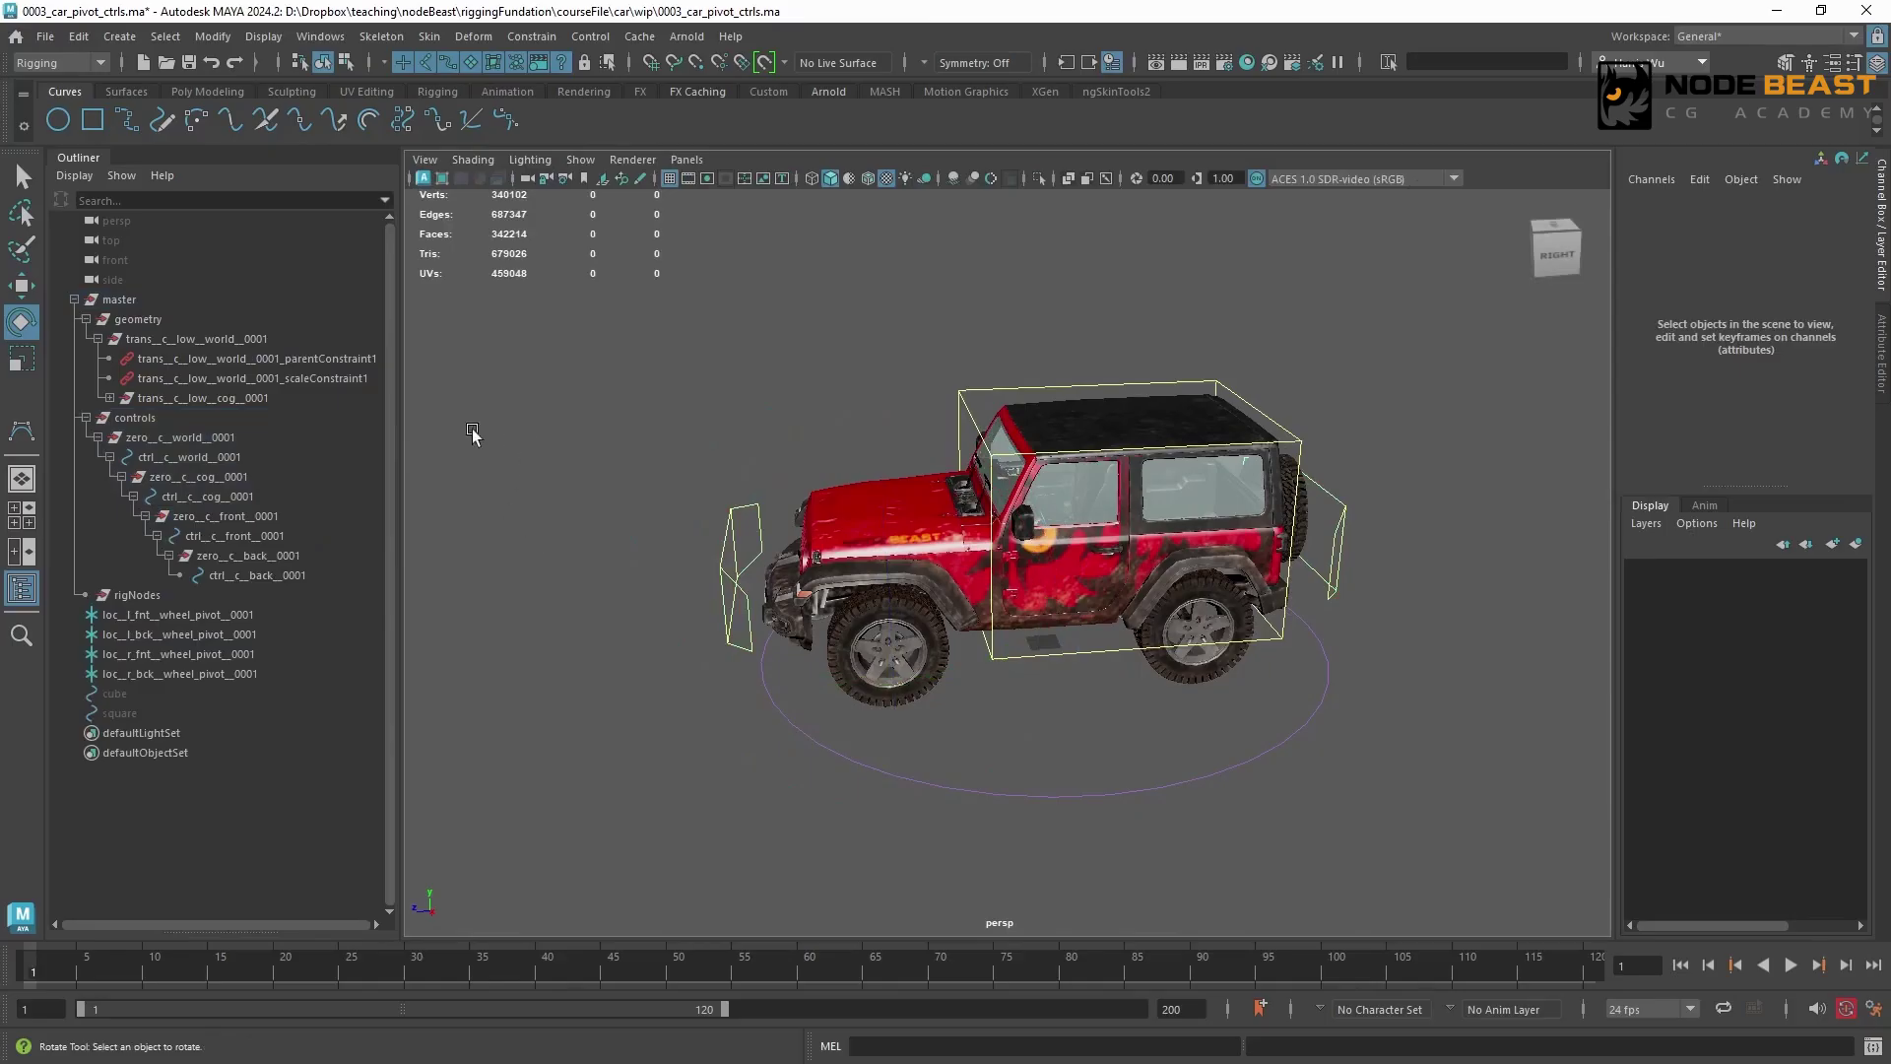
Create an empty group named trans__c__low__back__0001
key(ctrl+g)
text(tran)
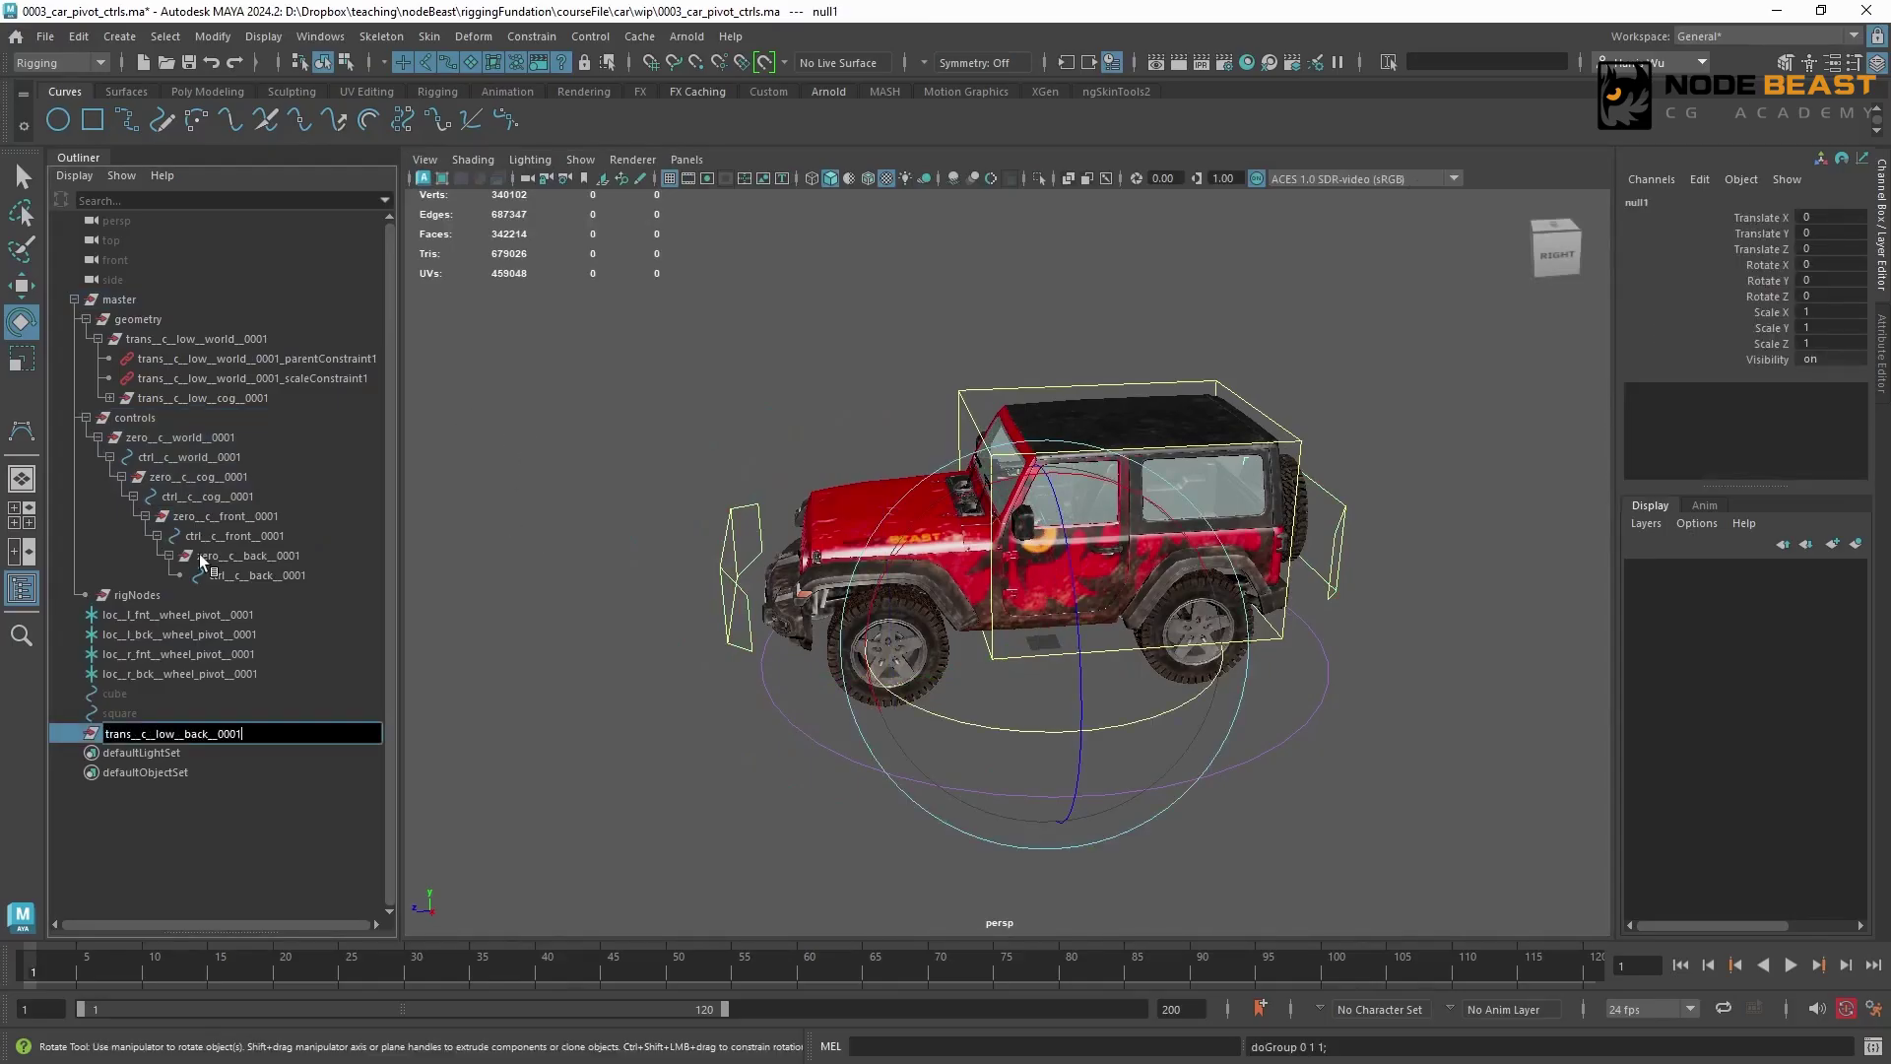
text(s__c__low__back__0001)
key(Return)
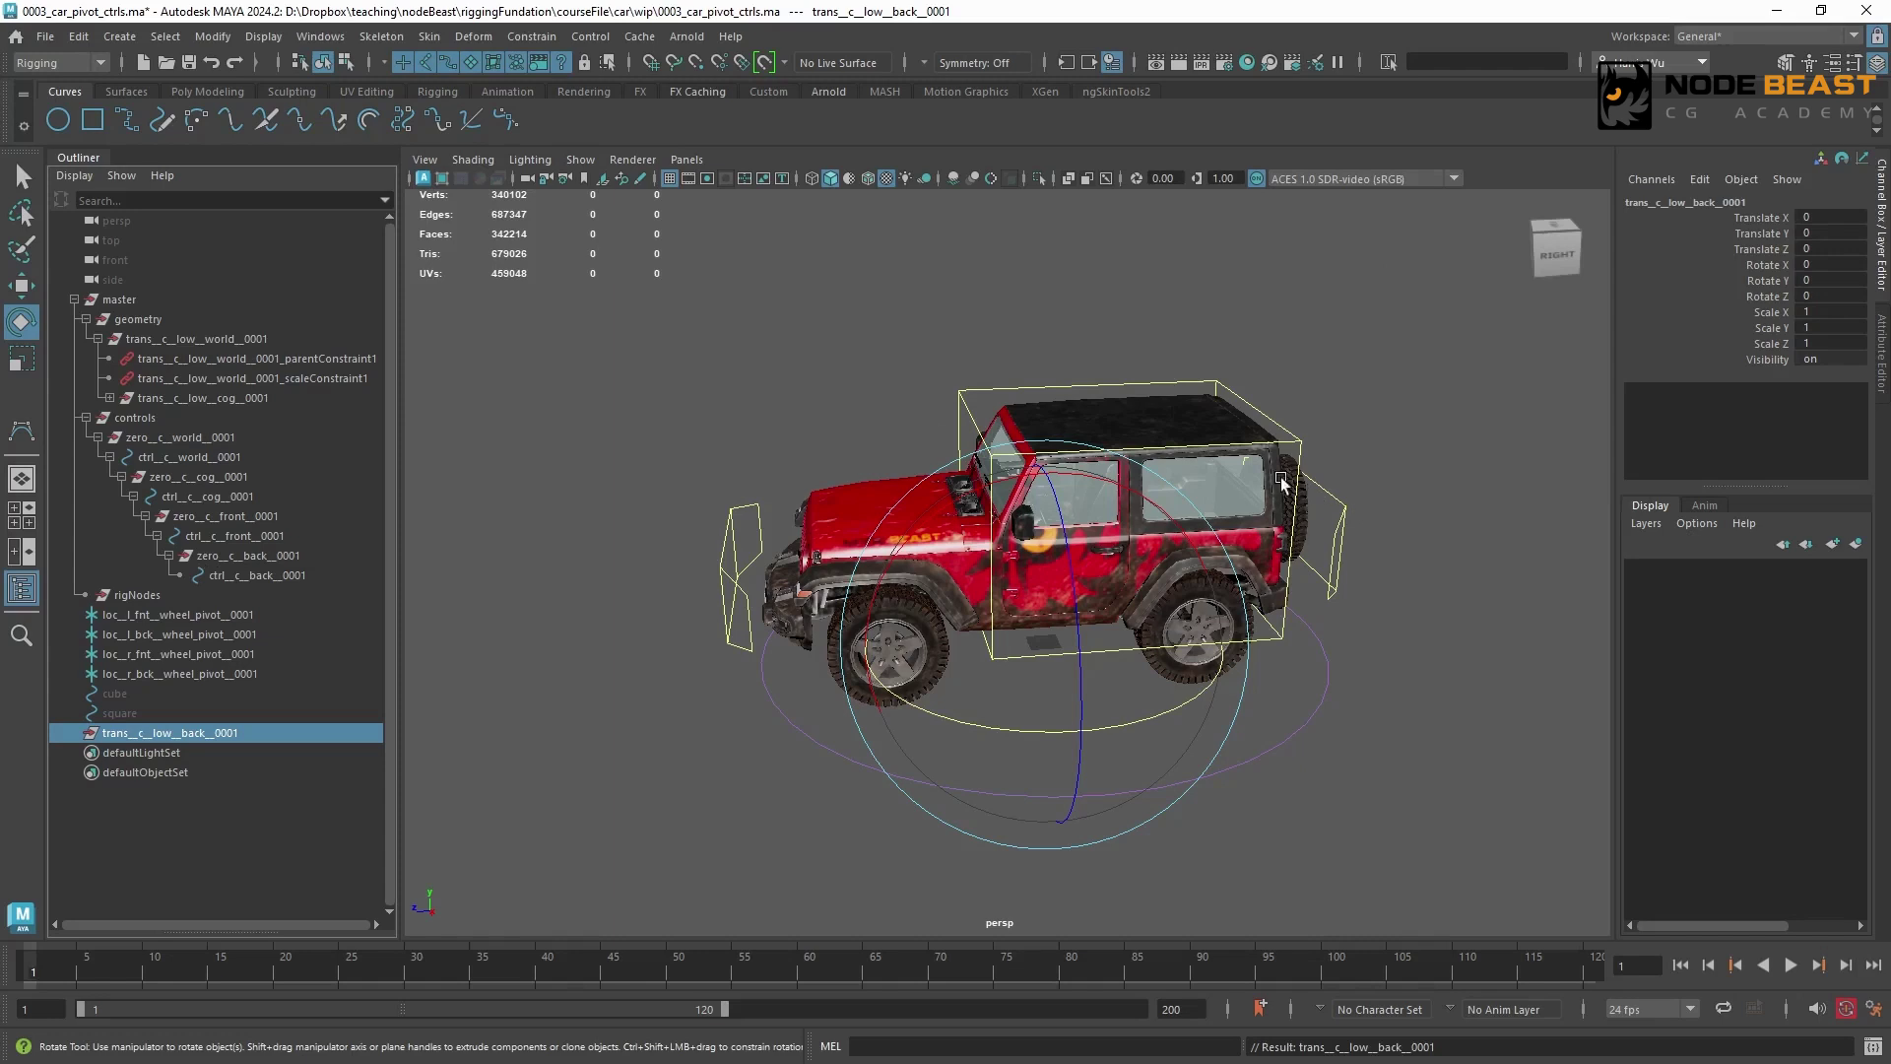
Parent-constrain trans__c__low__back__0001 to ctrl__c__back__0001
click(1340, 507)
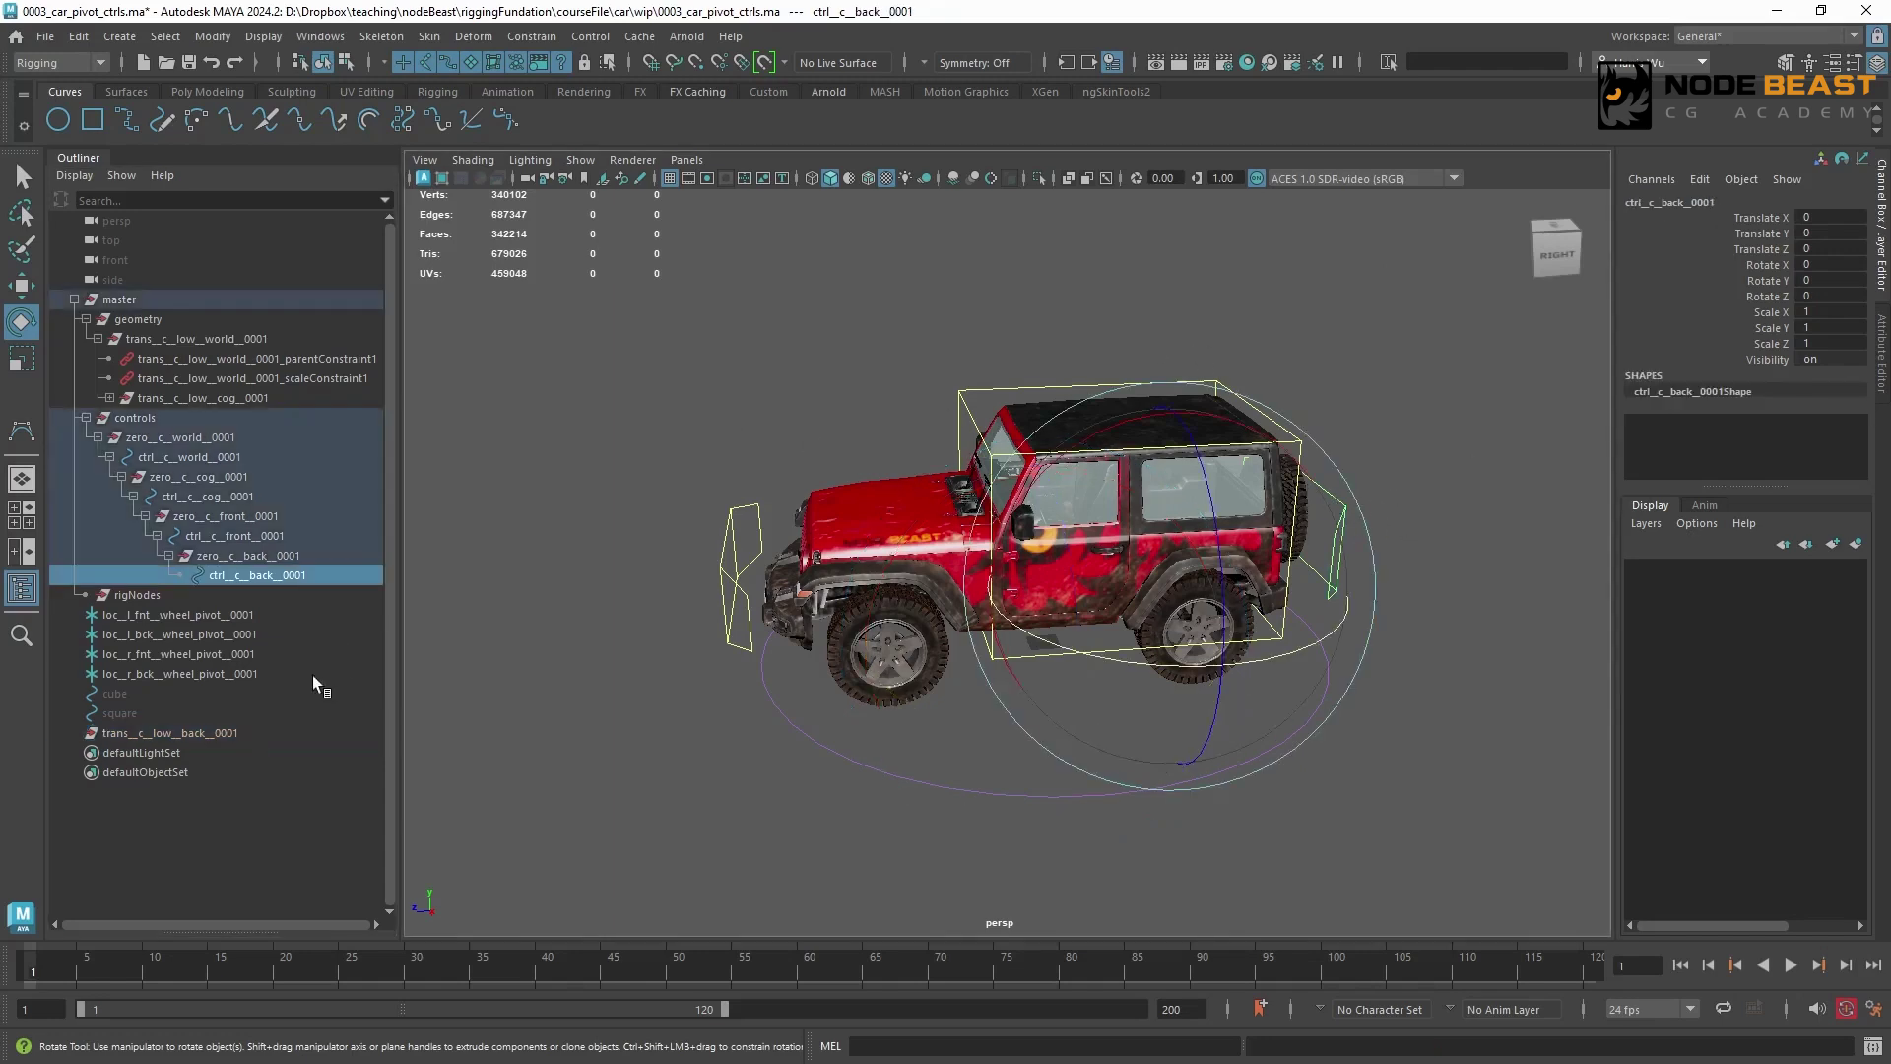
ctrl+click(247, 733)
click(531, 36)
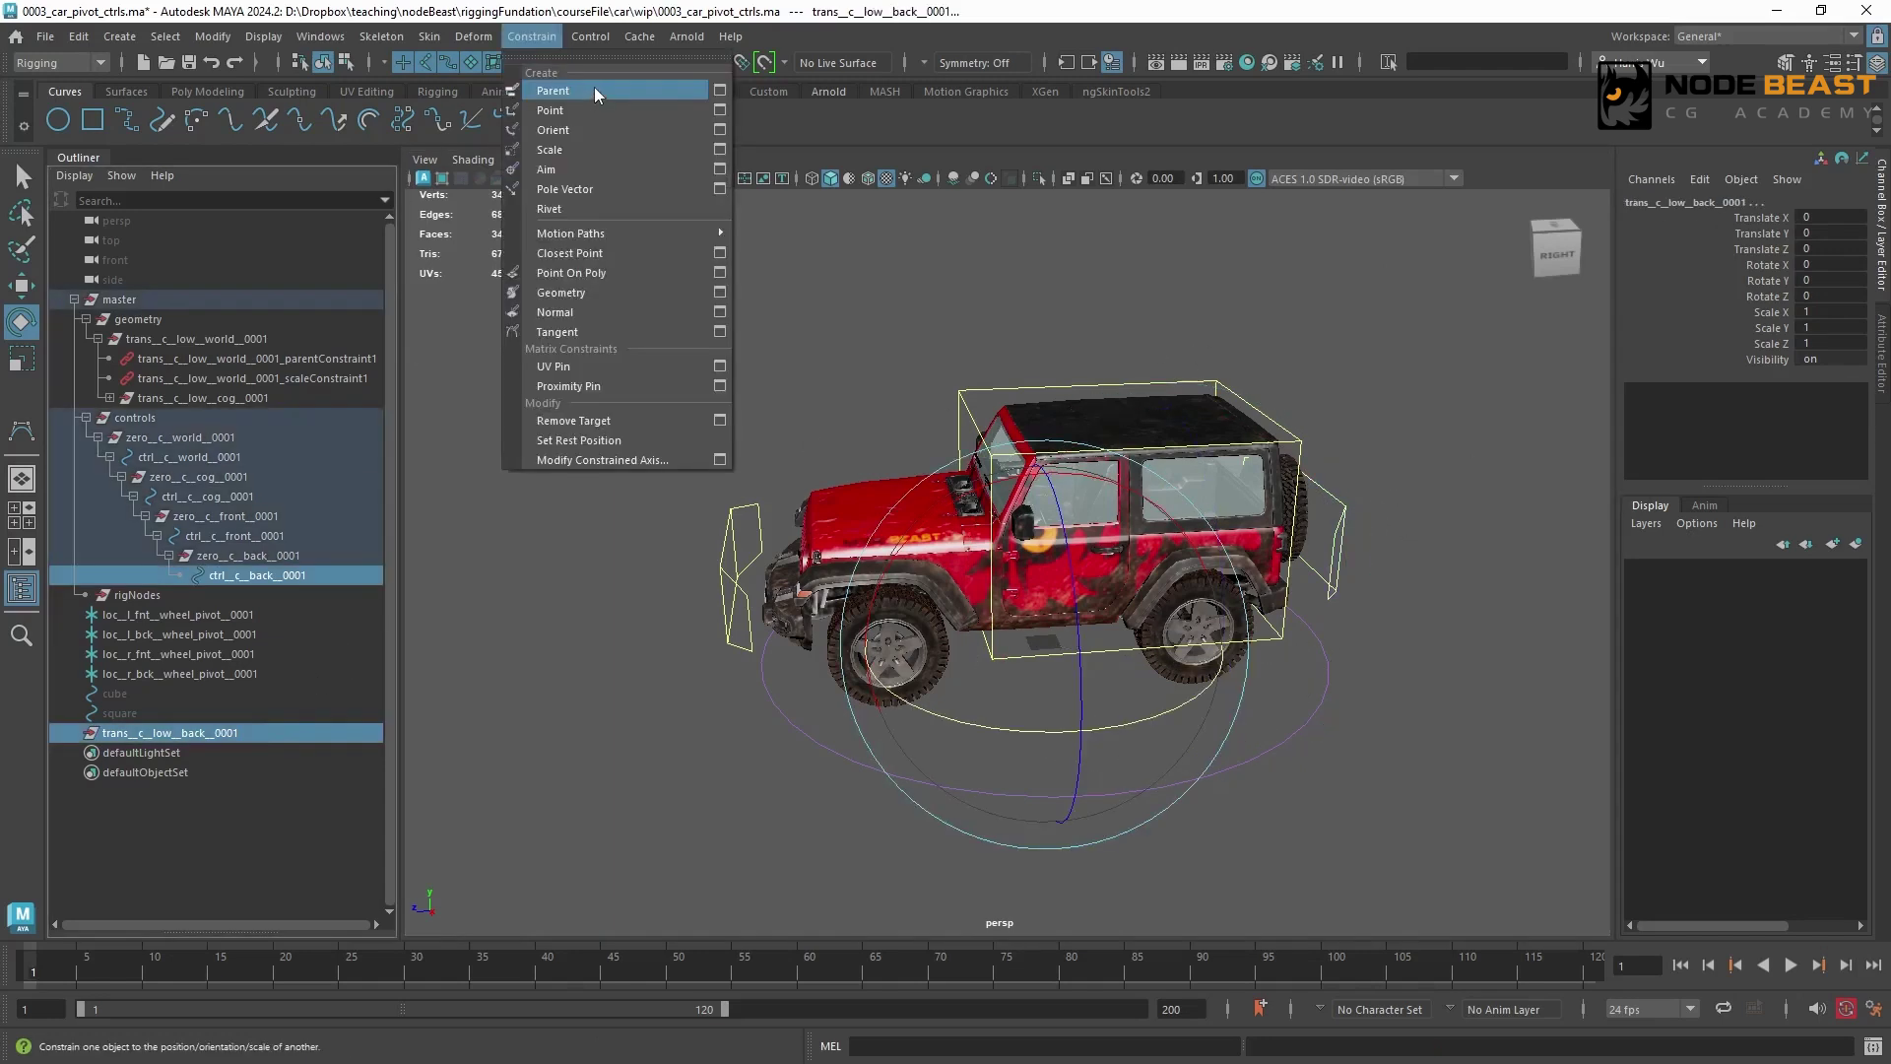
click(594, 90)
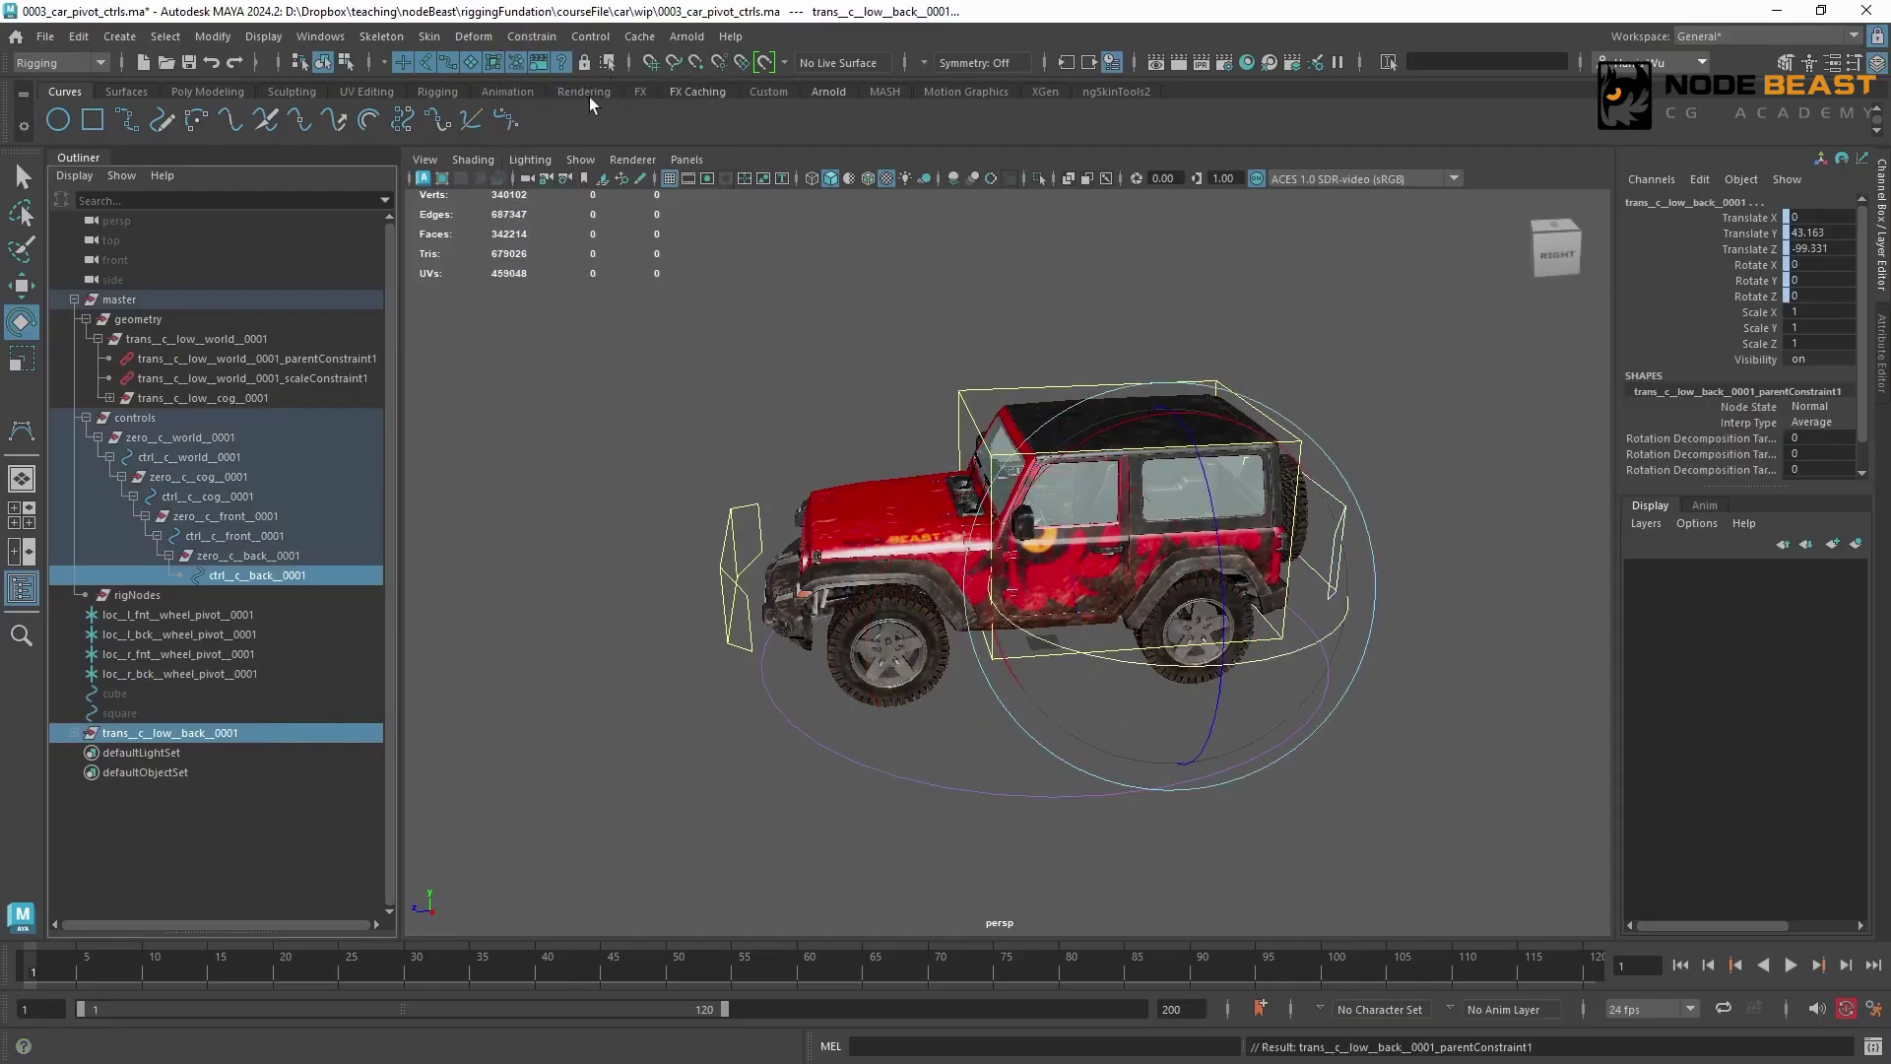
Parent trans__c__low__back__0001 under trans__c__low__cog__0001, and grp__c__low__jeep__0001 under trans__c__low__back__0001
click(109, 398)
drag(222, 771, 282, 400)
click(280, 439)
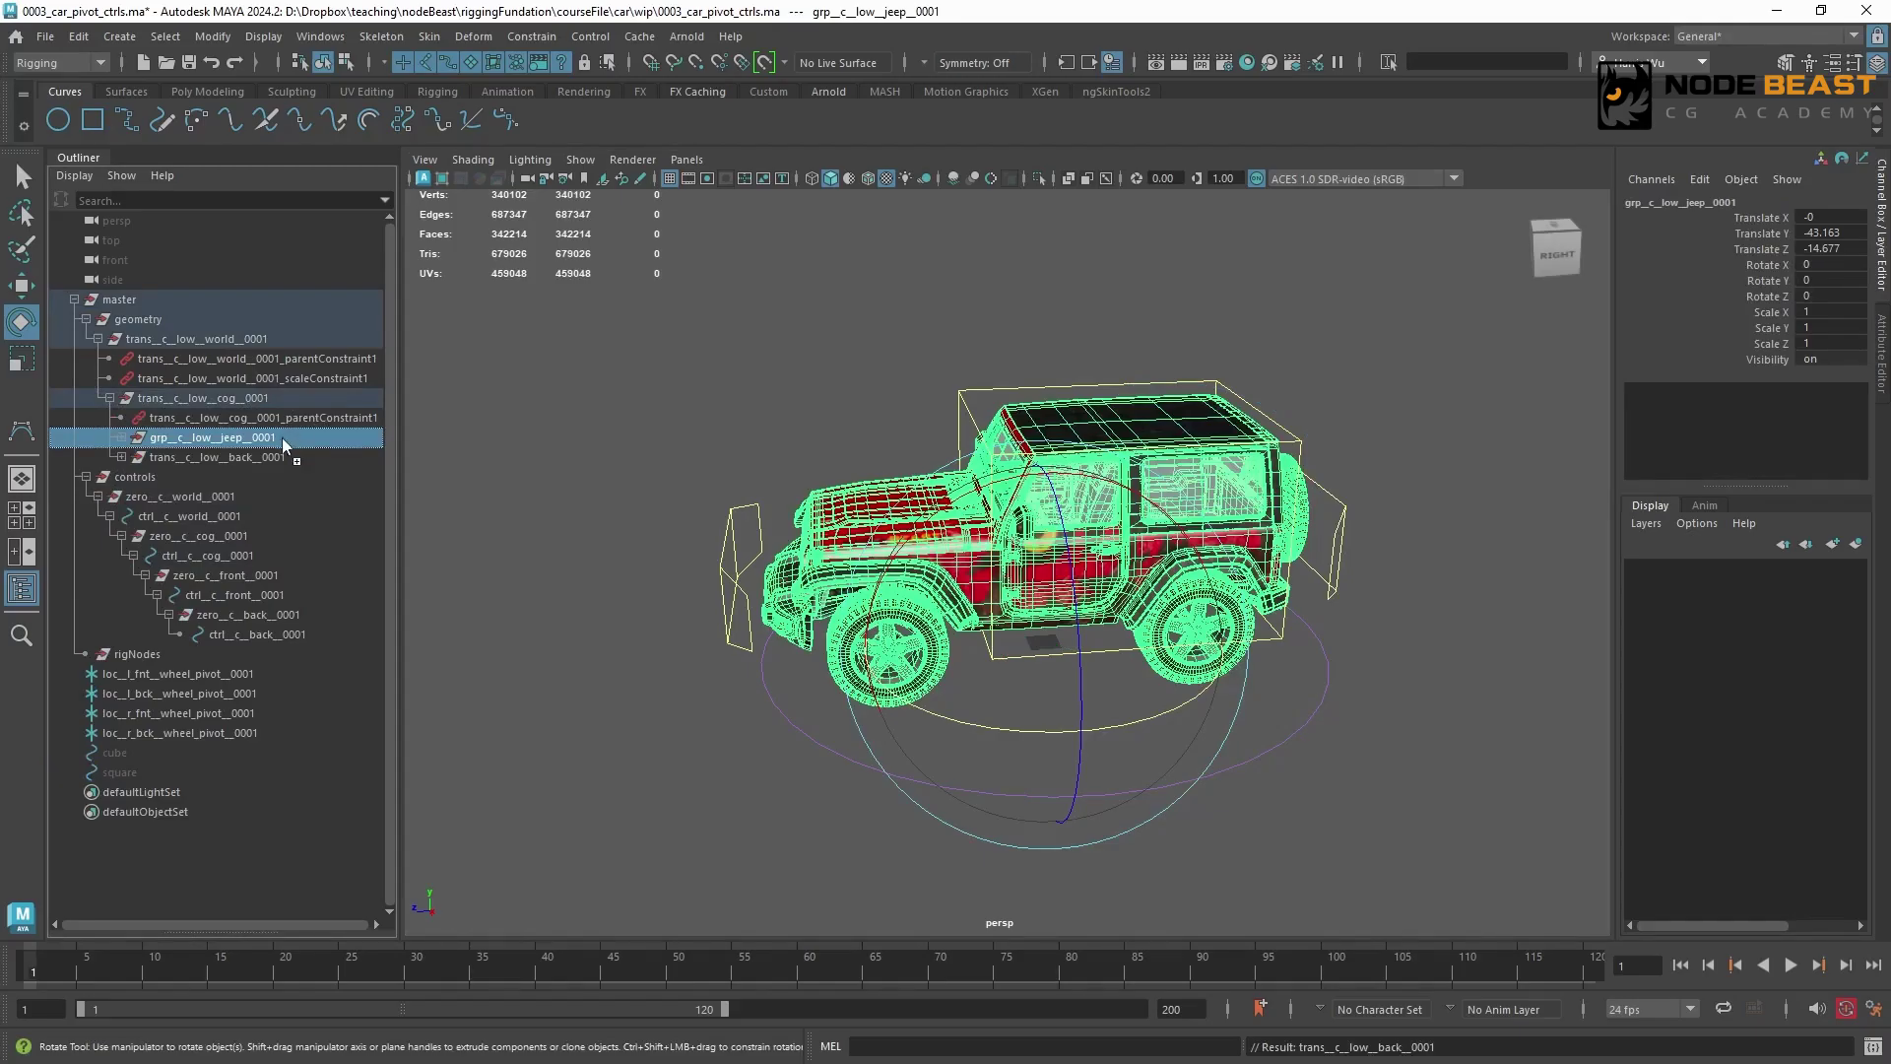
middle_drag(281, 438, 274, 458)
Test-rotate and move ctrl__c__back__0001 in the viewport, and undo both transformations
click(1345, 506)
alt+drag(1015, 571, 1231, 630)
key(w)
drag(1124, 573, 1346, 587)
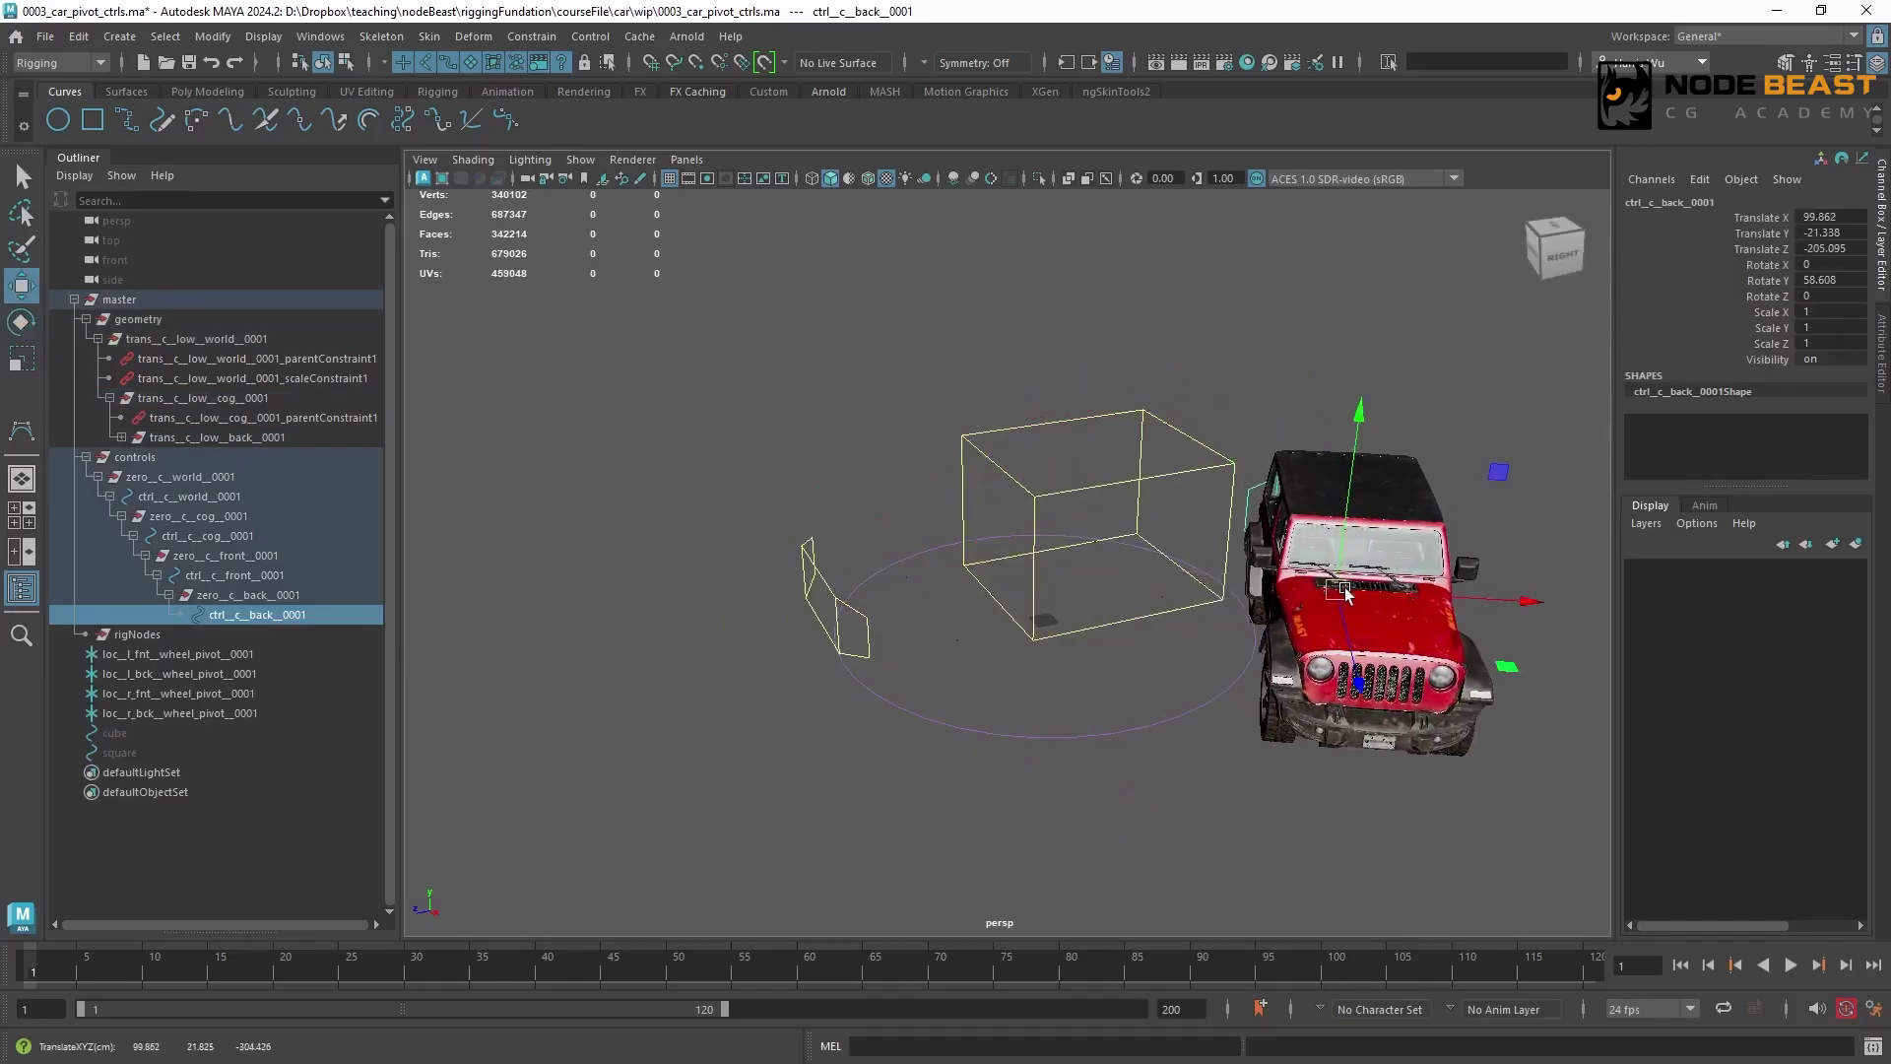
key(ctrl+z)
key(ctrl+z)
Test-rotate ctrl__c__front__0001 about its vertical axis, and undo the rotation
drag(786, 538, 820, 571)
key(e)
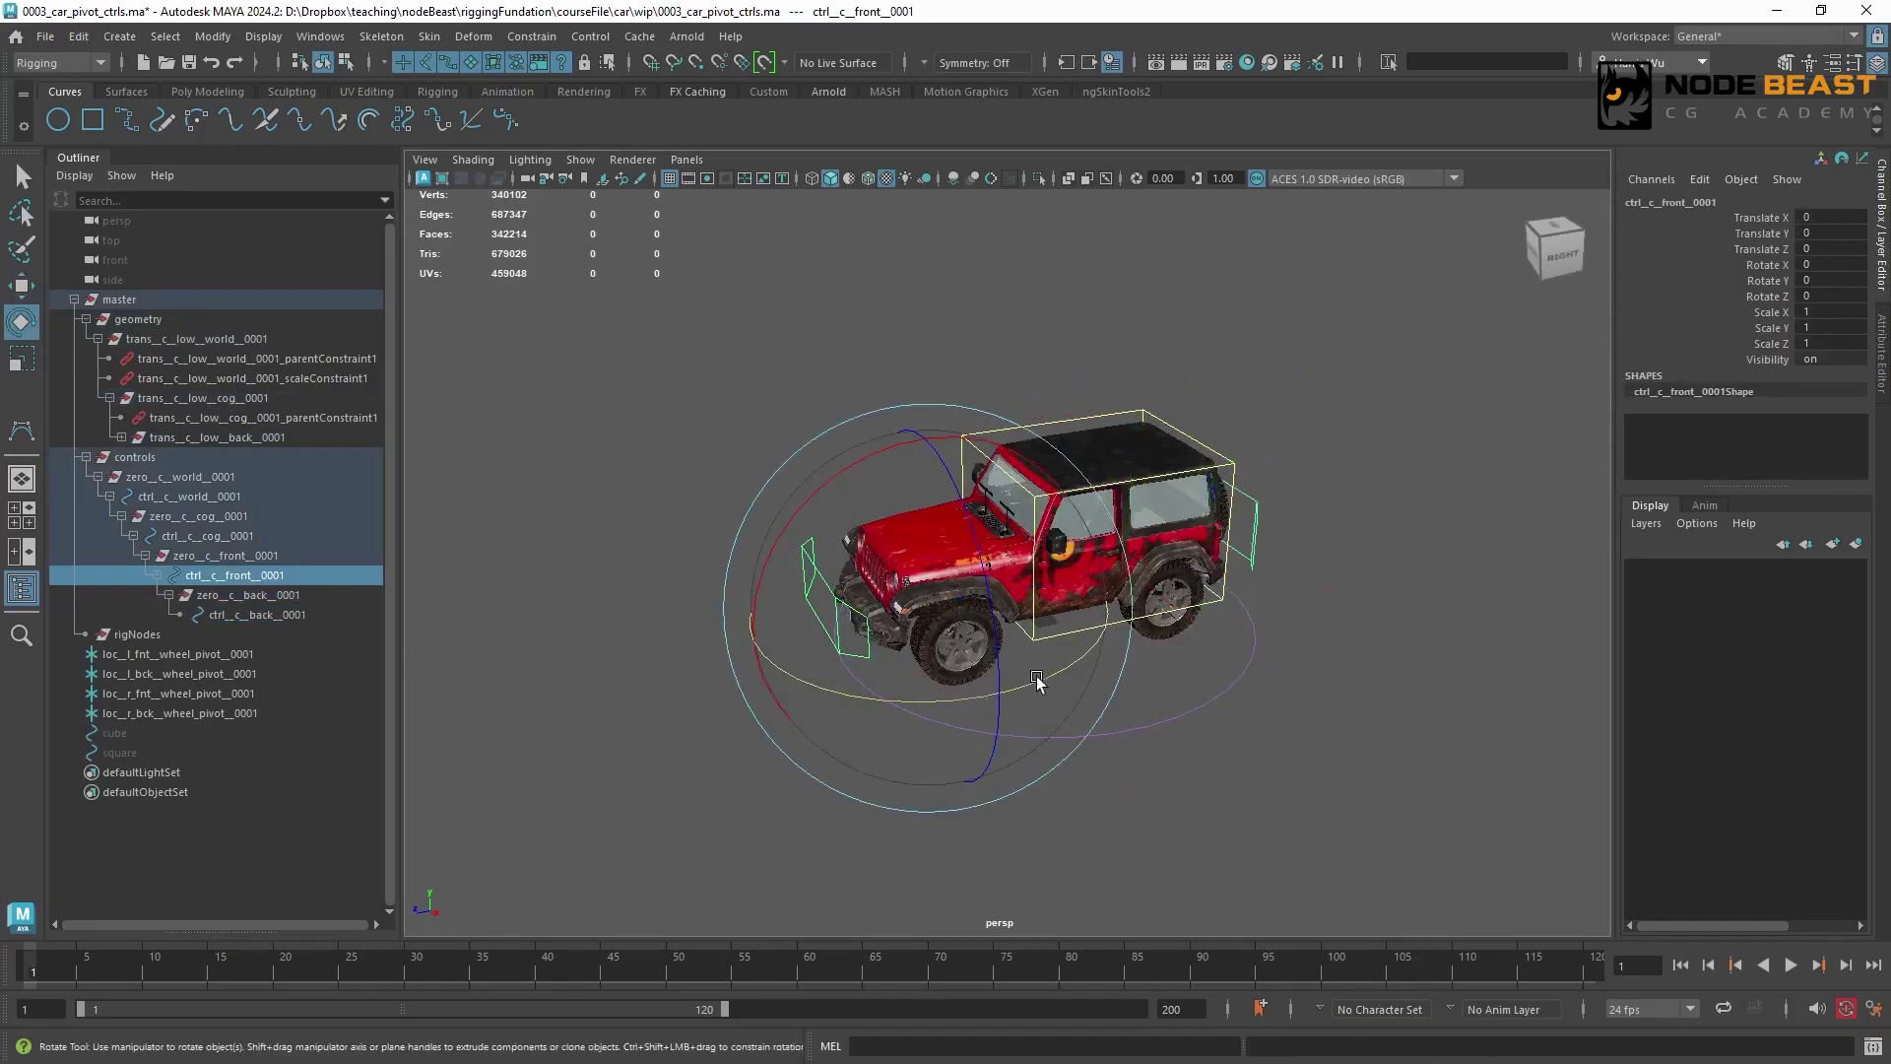
drag(1042, 679, 1102, 588)
key(ctrl+z)
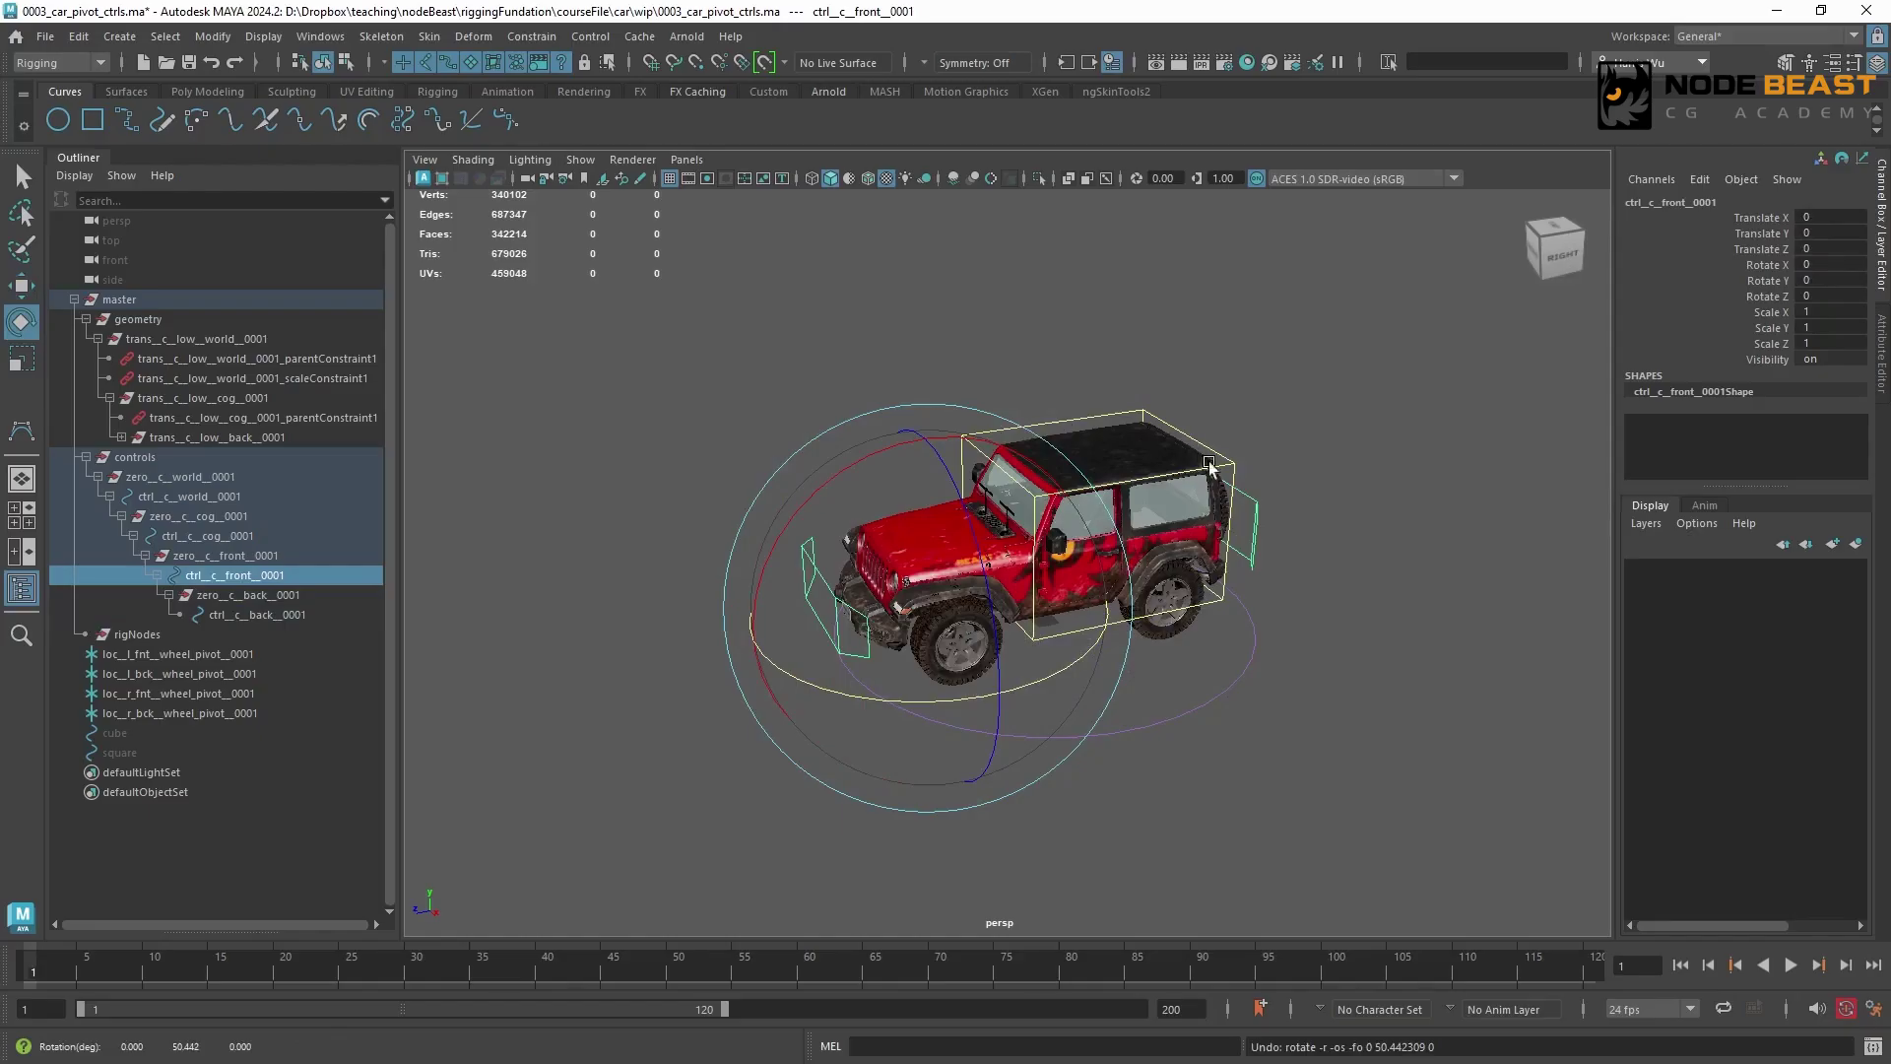
Test-move the box-shaped cog control, undo the move and clear the selection
click(1218, 455)
click(1226, 456)
key(w)
drag(1034, 589, 1005, 550)
key(ctrl+z)
click(796, 354)
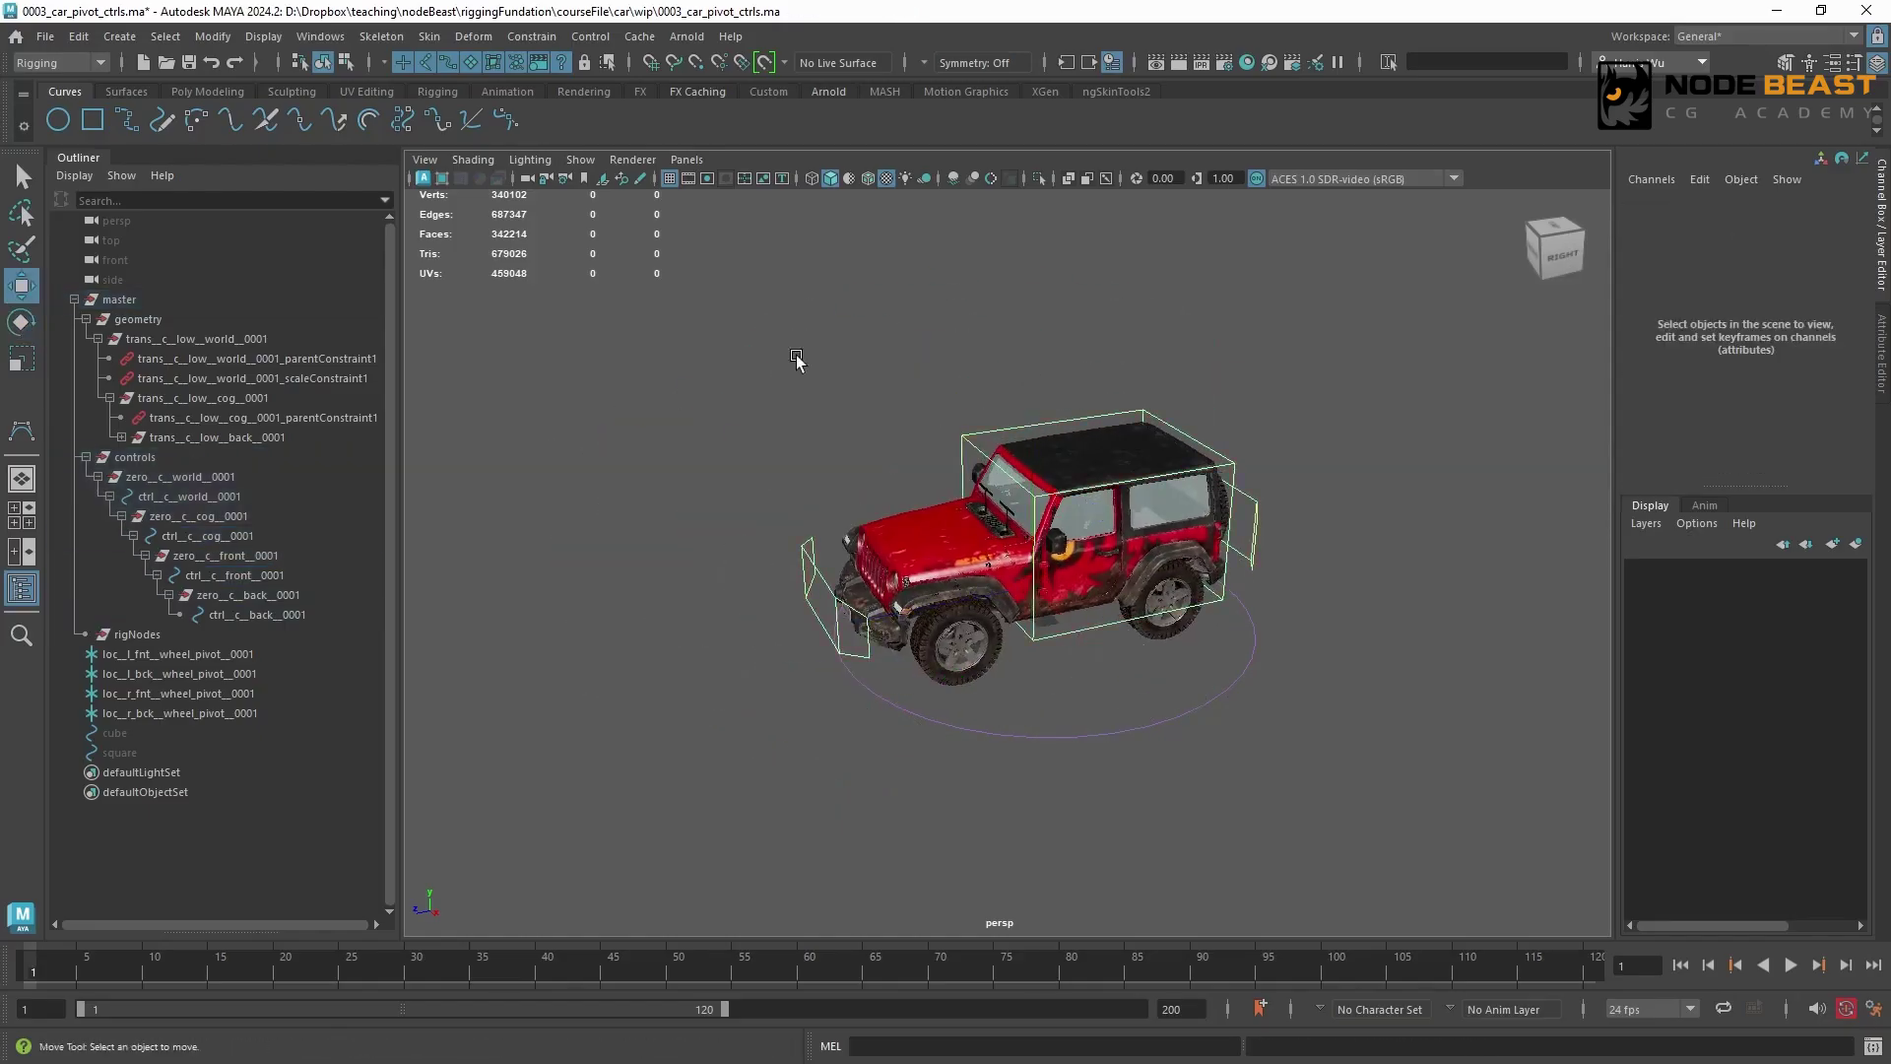
Expand trans__c__low__back__0001 and examine the jeep group and the back, cog and world transform groups in the geometry hierarchy
click(122, 436)
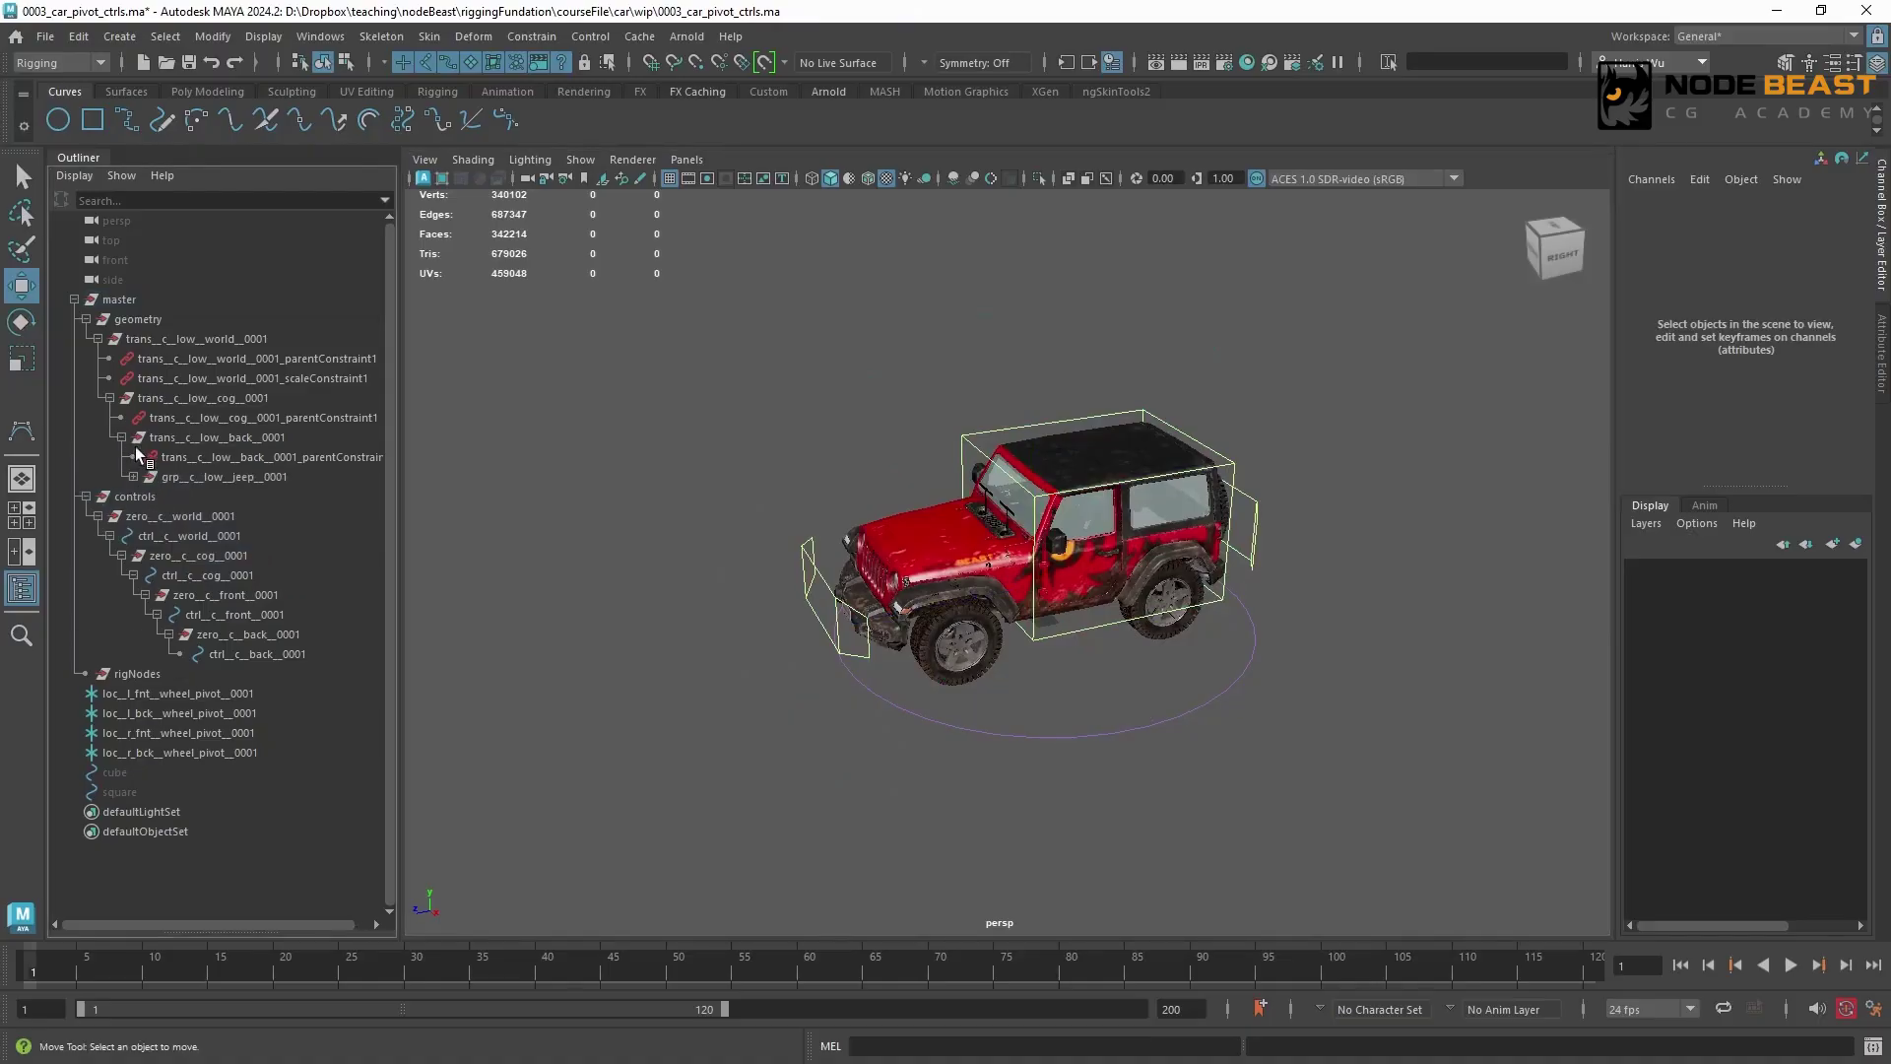
click(206, 437)
click(497, 436)
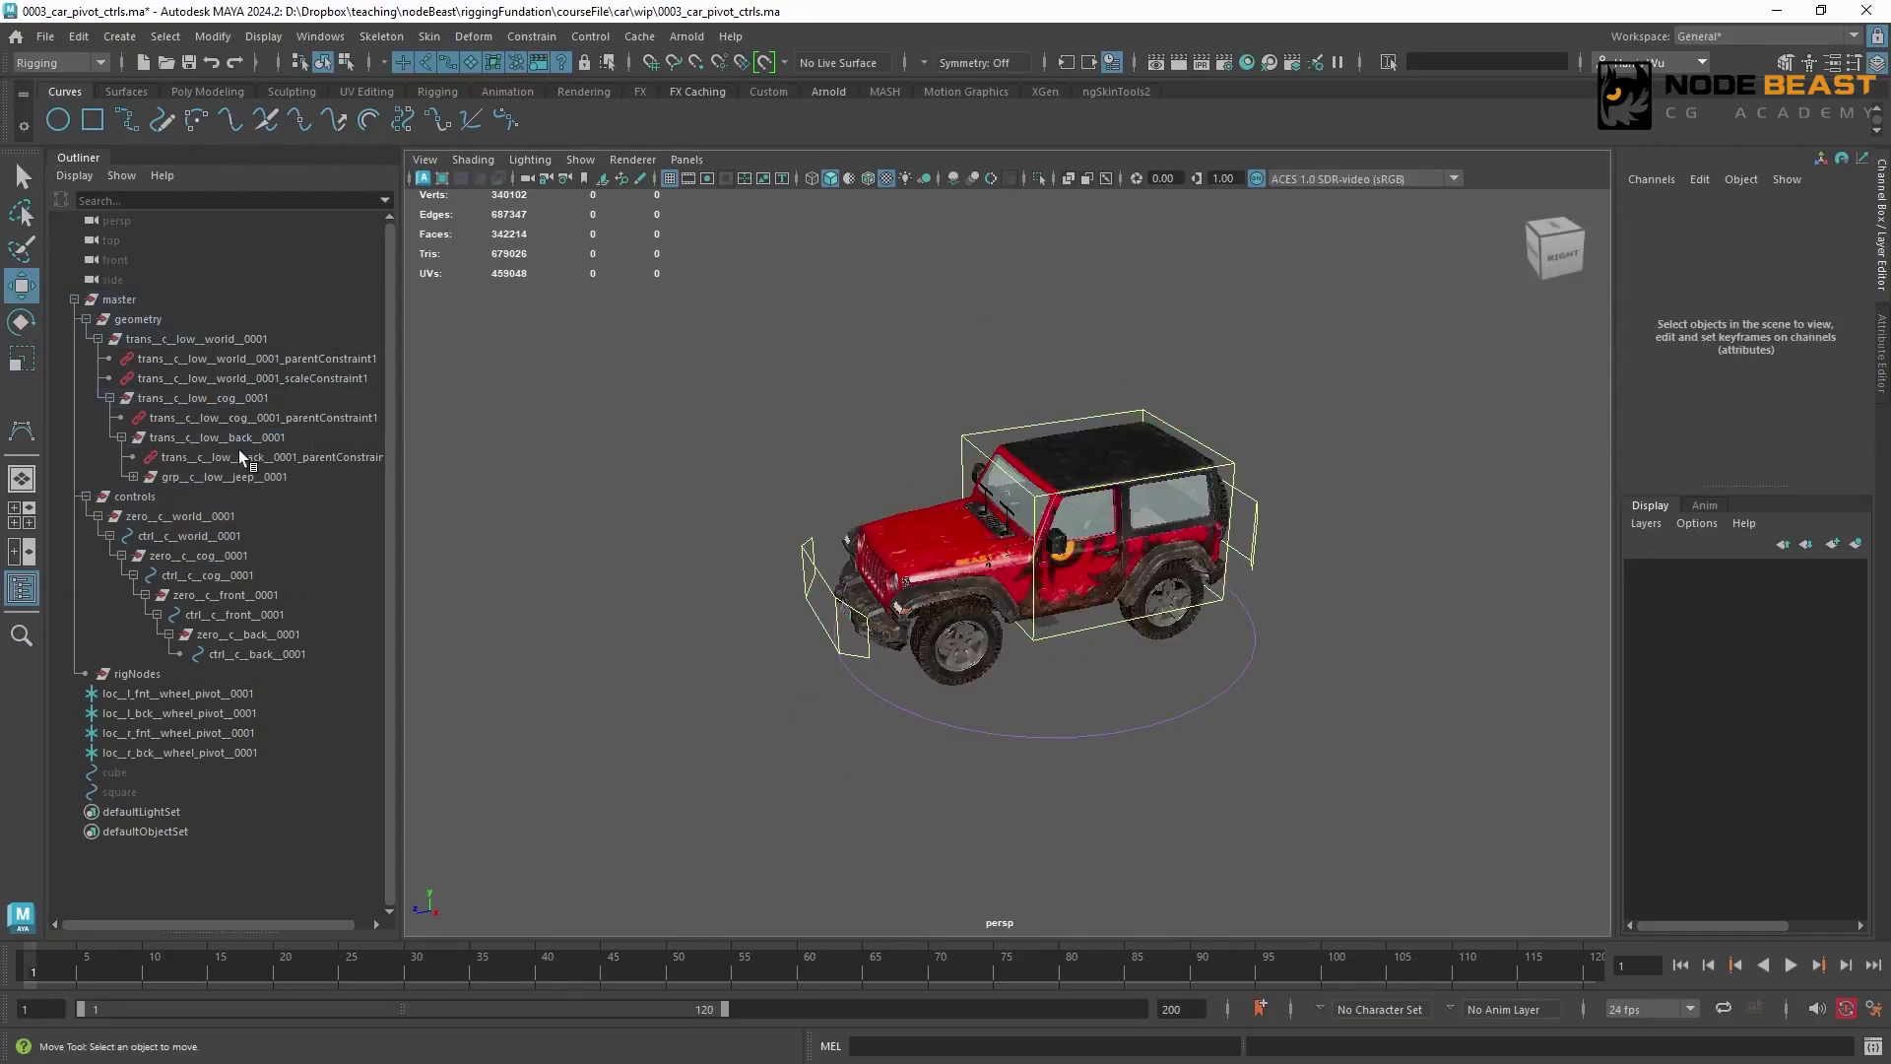
click(286, 478)
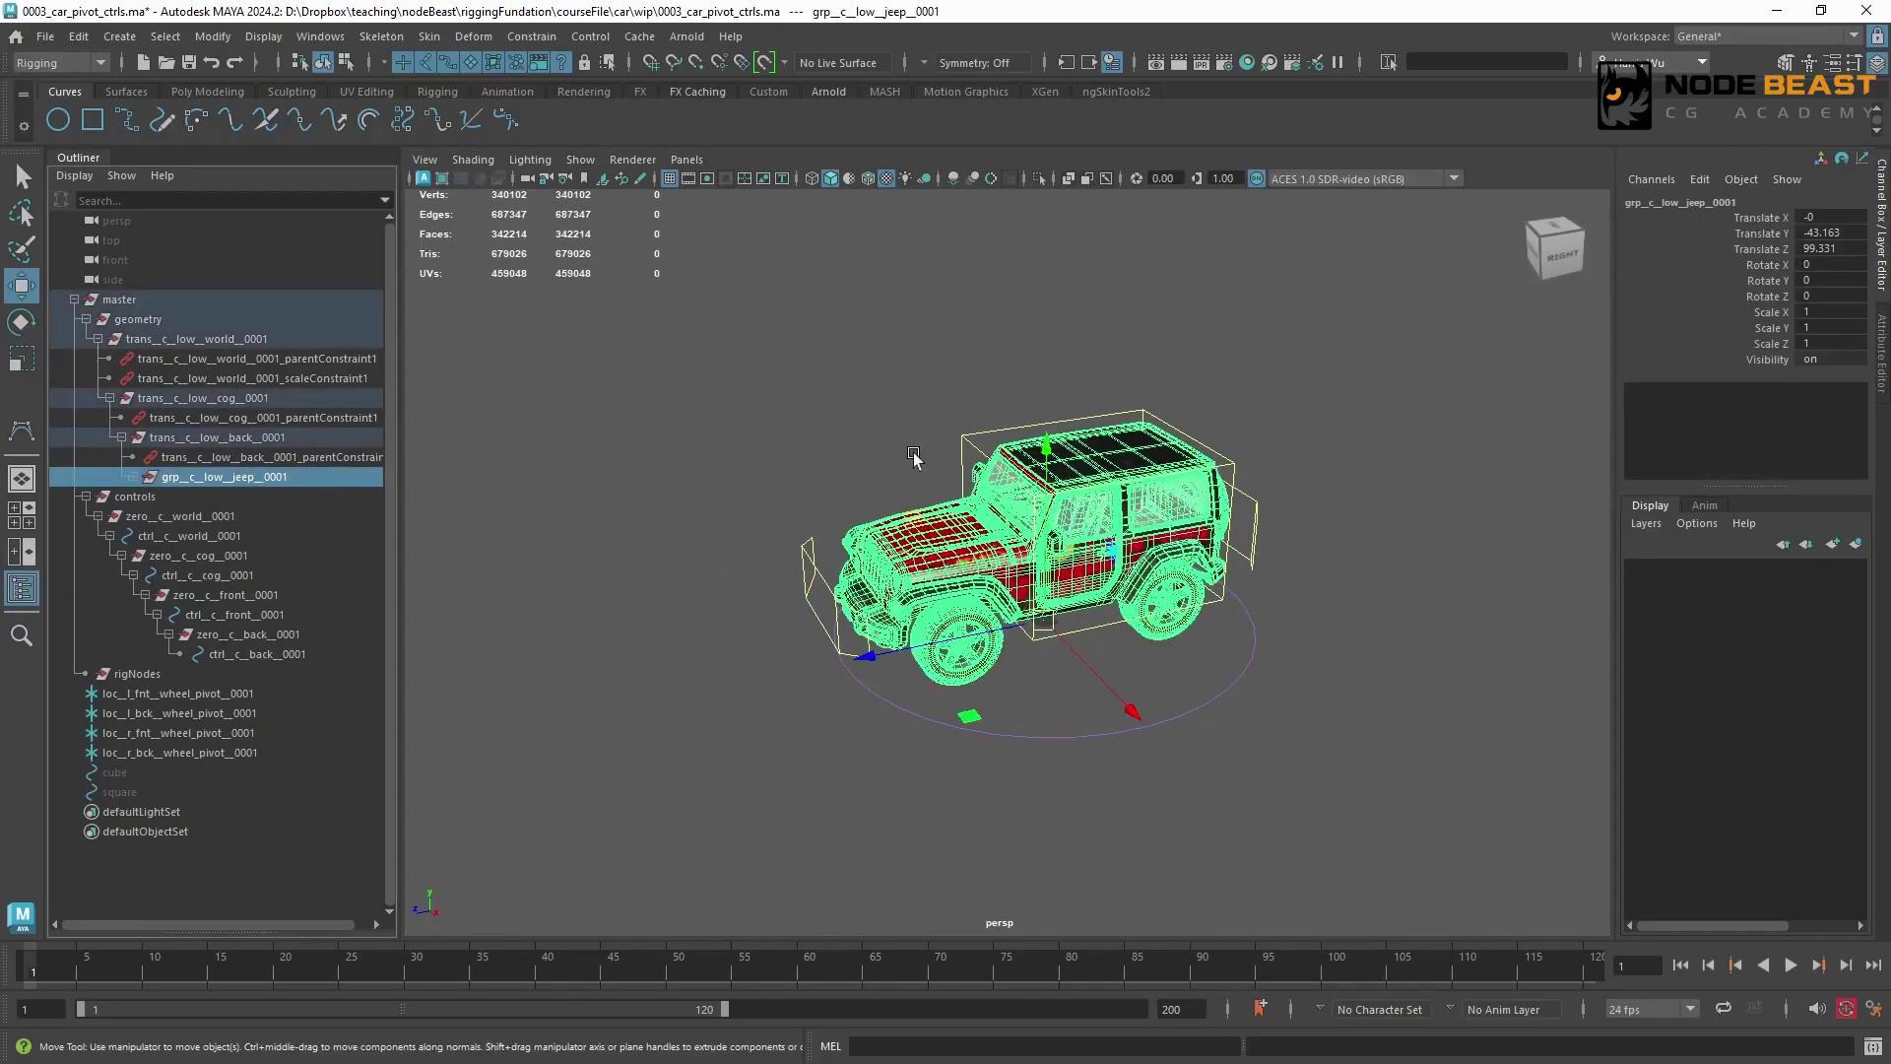
drag(334, 460, 286, 443)
click(284, 436)
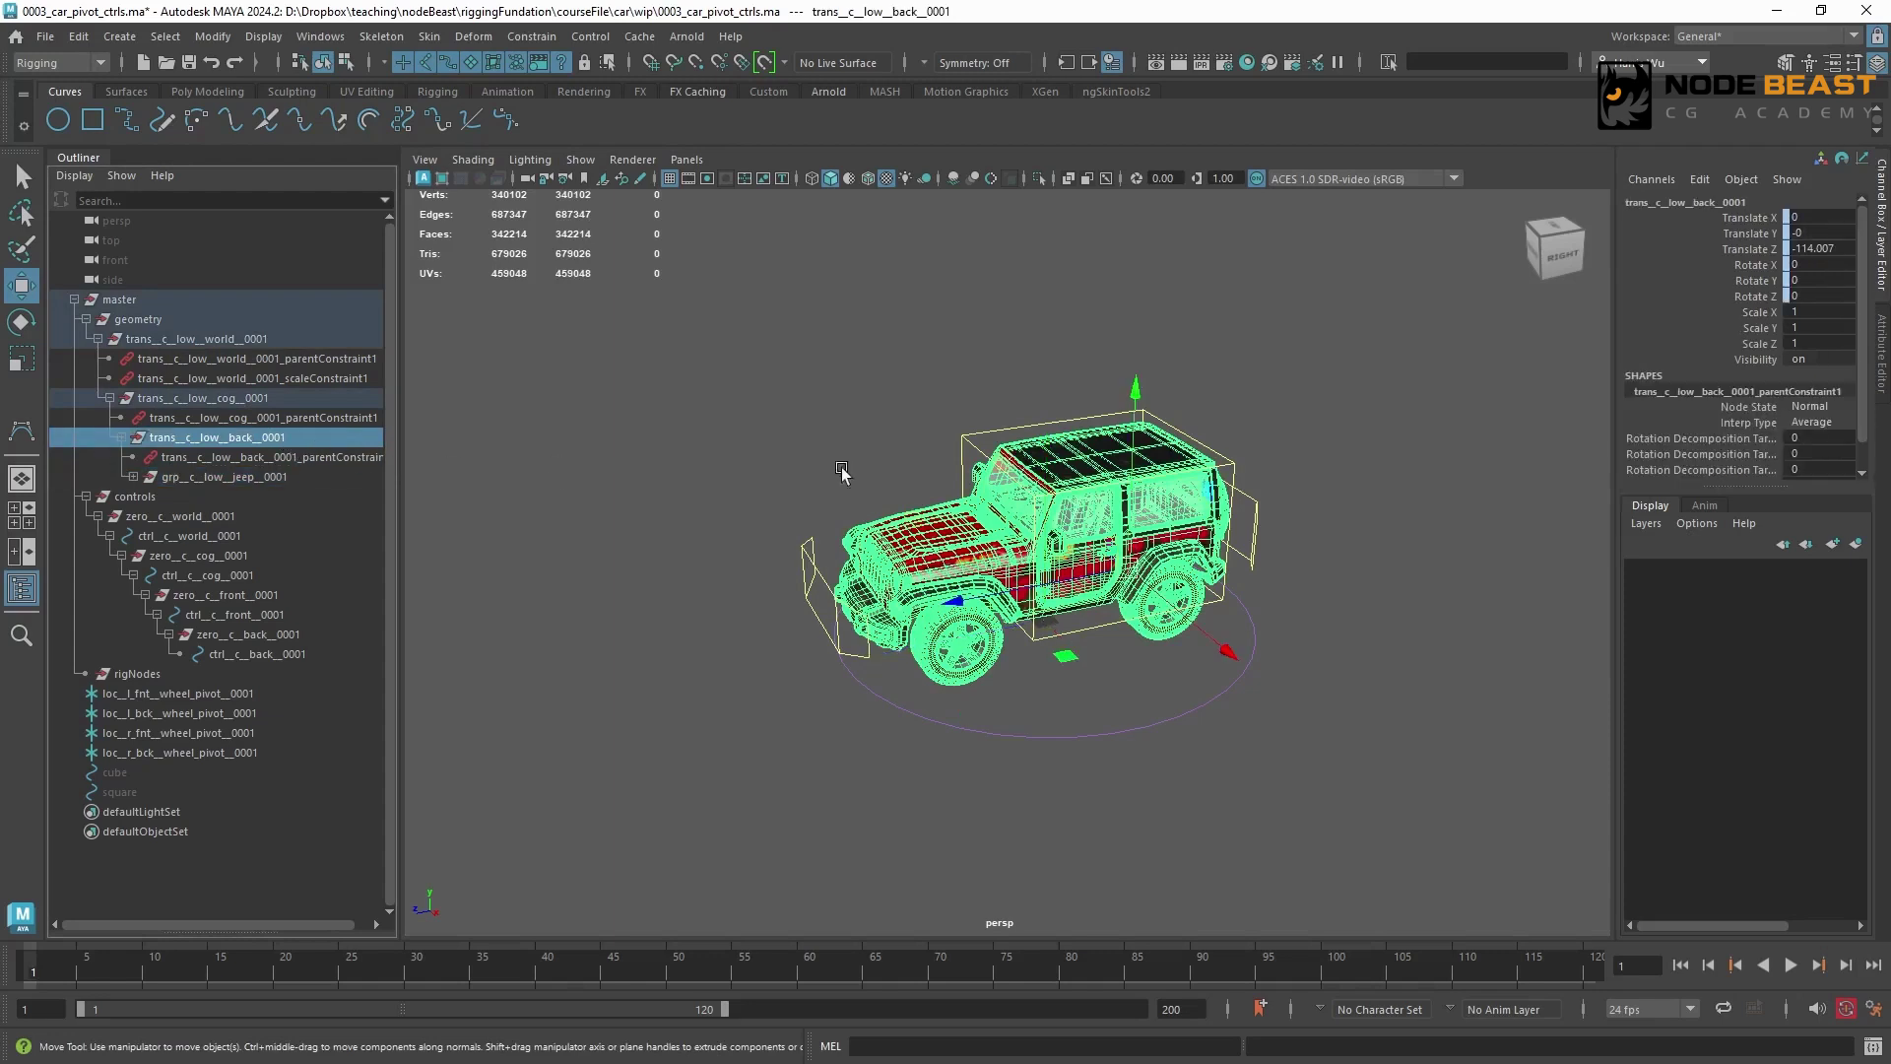
mouse_move(243, 426)
mouse_down()
mouse_move(204, 337)
mouse_move(236, 399)
mouse_up()
click(202, 339)
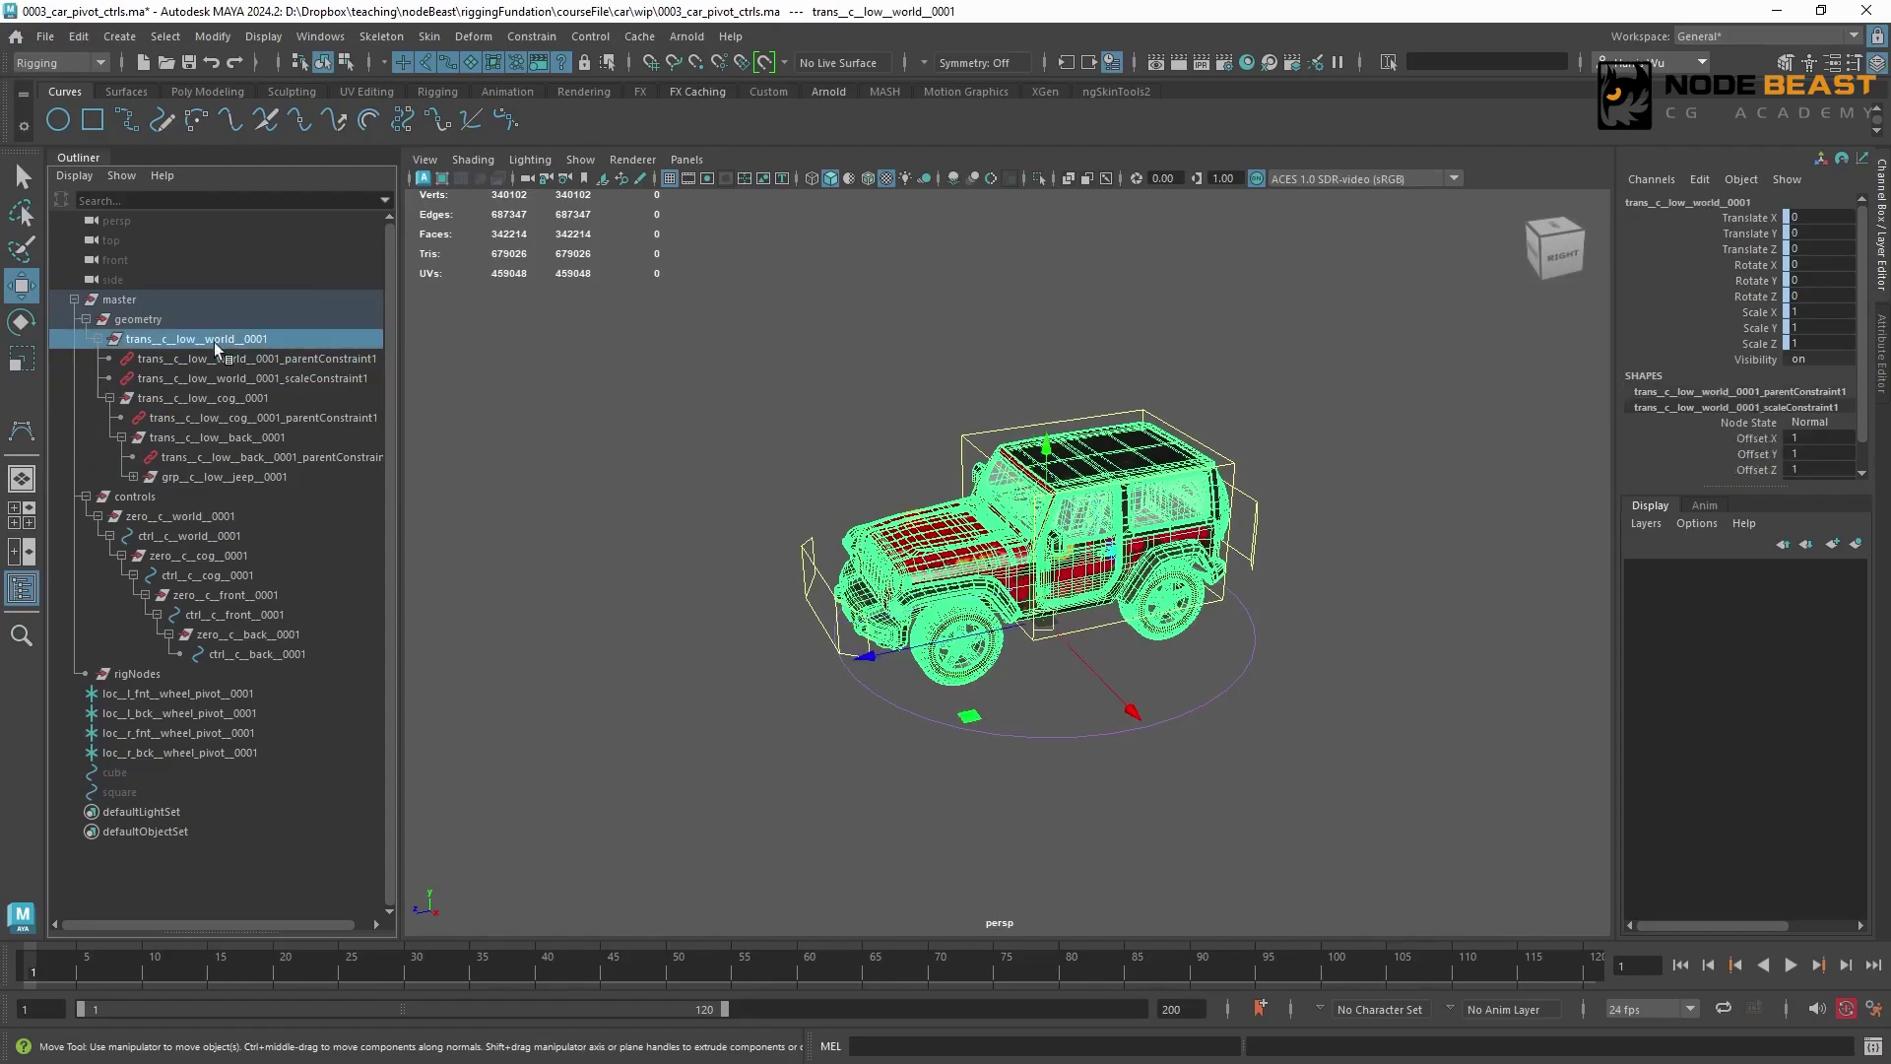
Parent trans__c__low__back__0001 directly under the geometry group, and delete trans__c__low__world__0001 with its children
drag(254, 440, 234, 321)
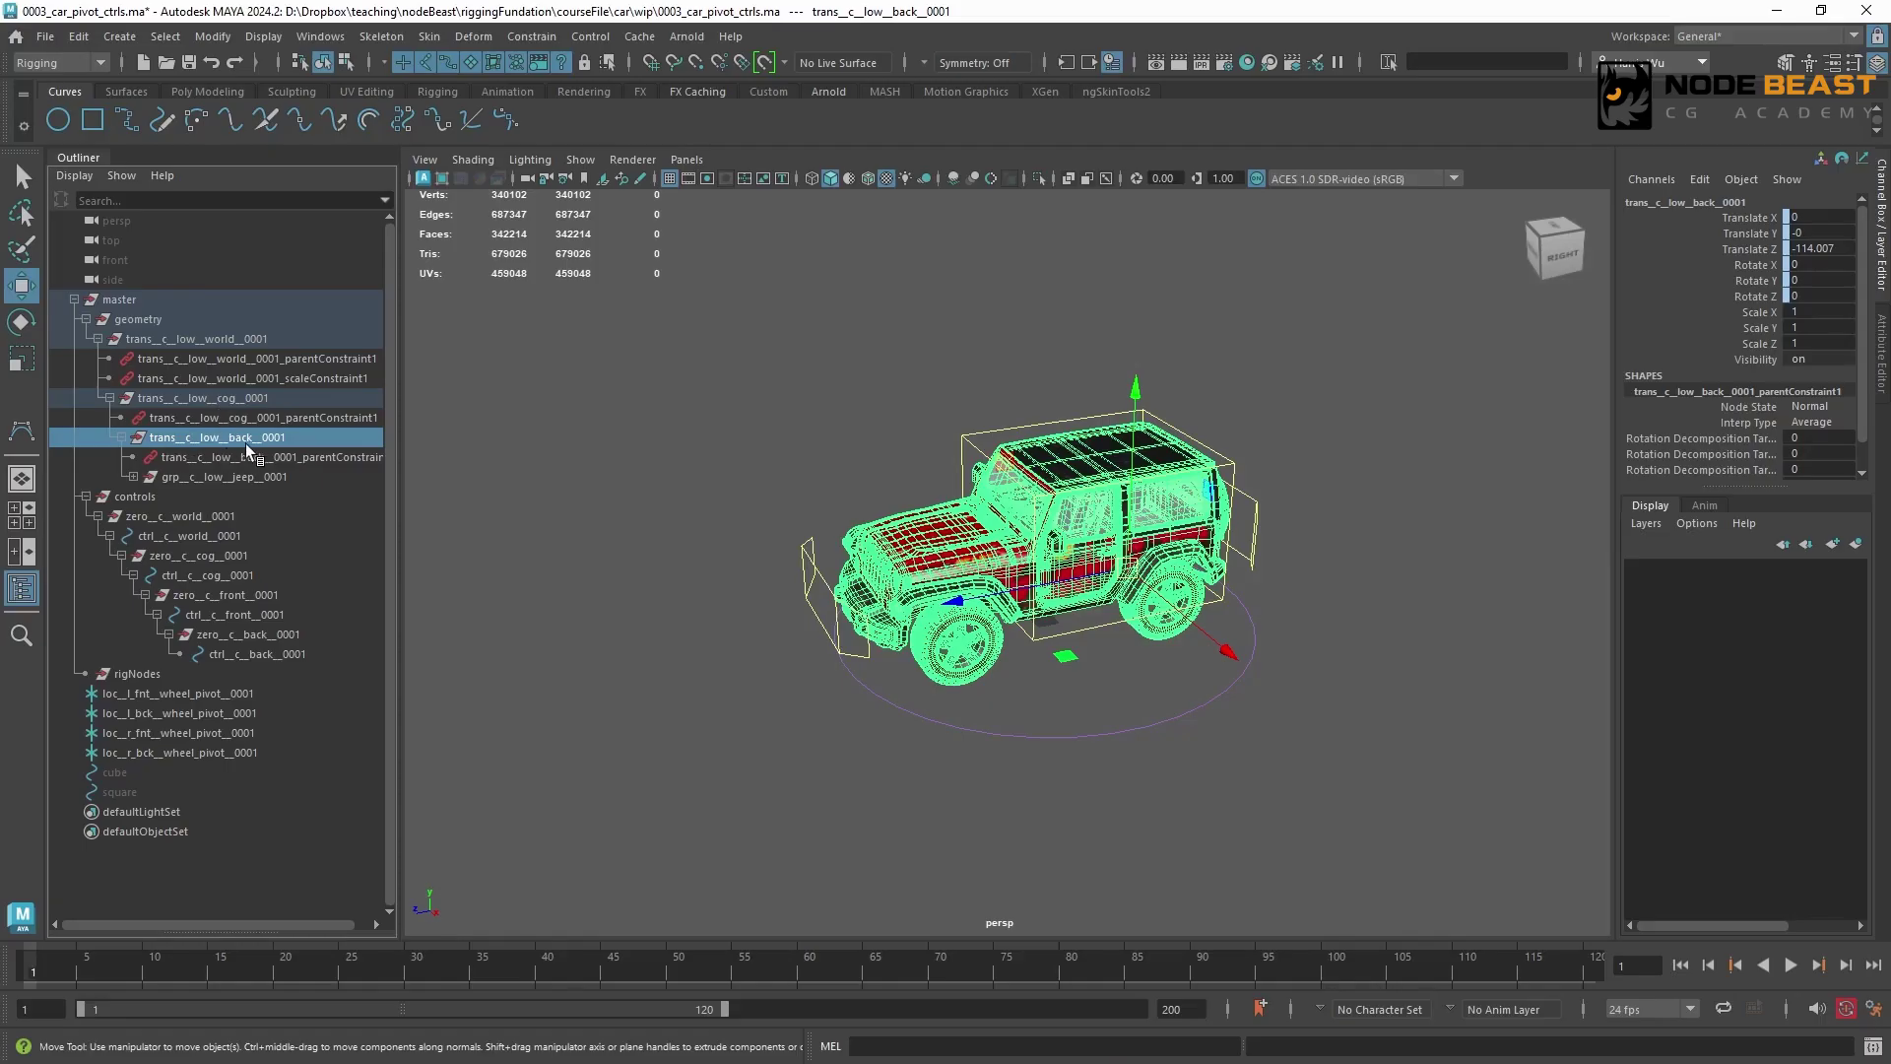
drag(211, 439, 181, 386)
drag(138, 319, 158, 323)
click(210, 341)
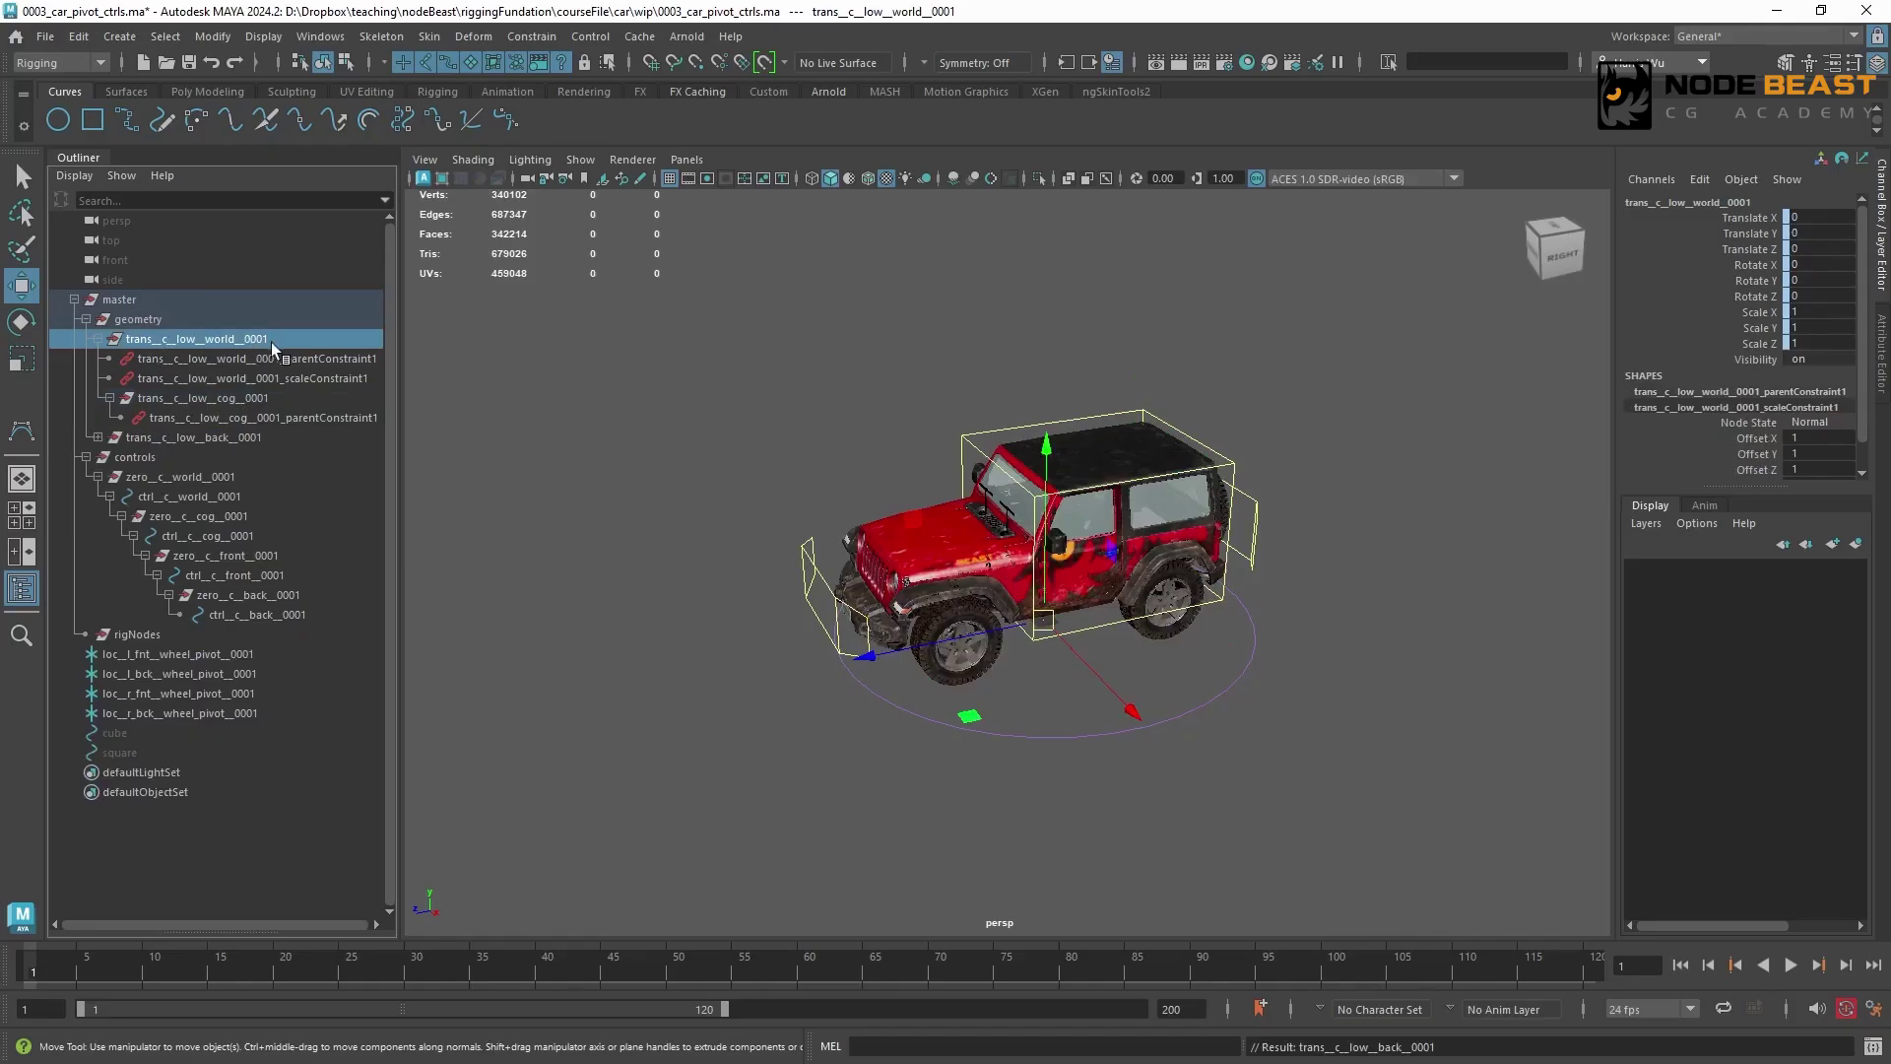
key(Delete)
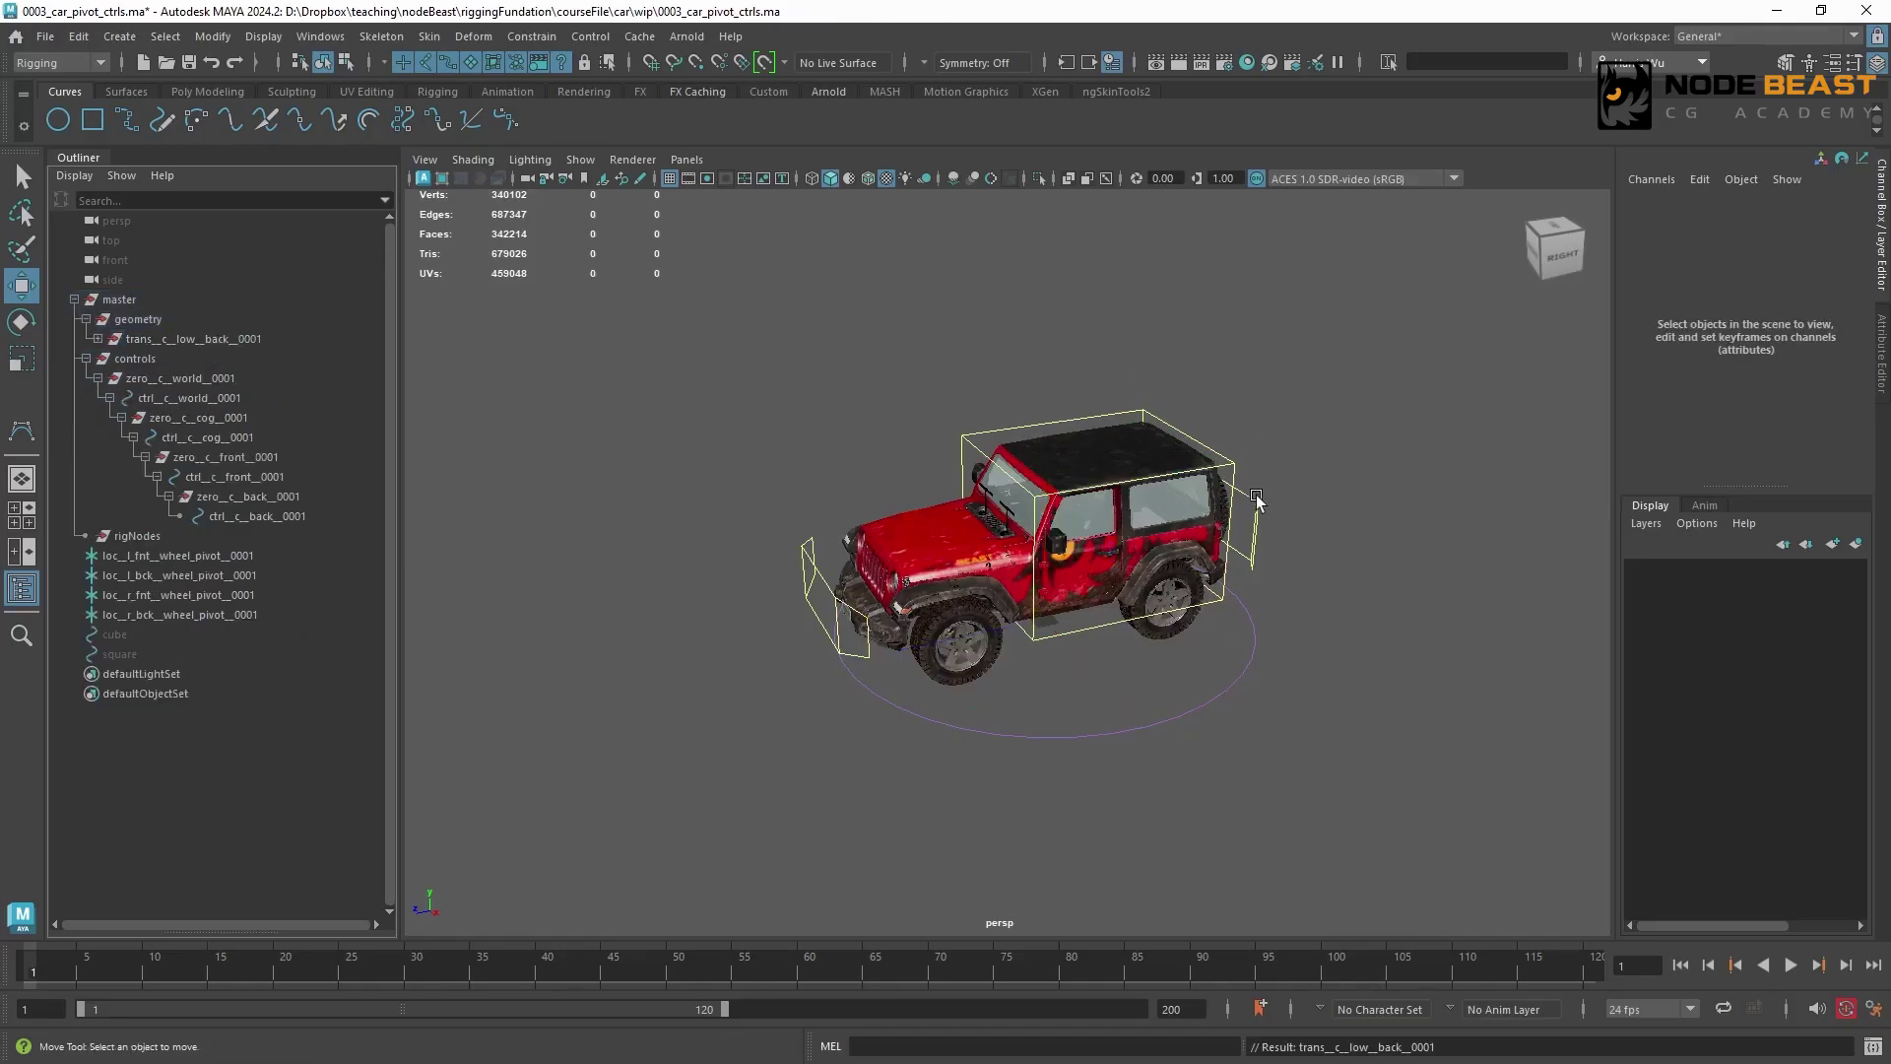
Test-rotate ctrl__c__back__0001 with the simplified geometry hierarchy, undo the rotation and clear the selection
click(1250, 520)
key(e)
mouse_move(1236, 603)
mouse_down()
mouse_move(1133, 652)
mouse_move(1223, 622)
mouse_up()
key(ctrl+z)
click(831, 585)
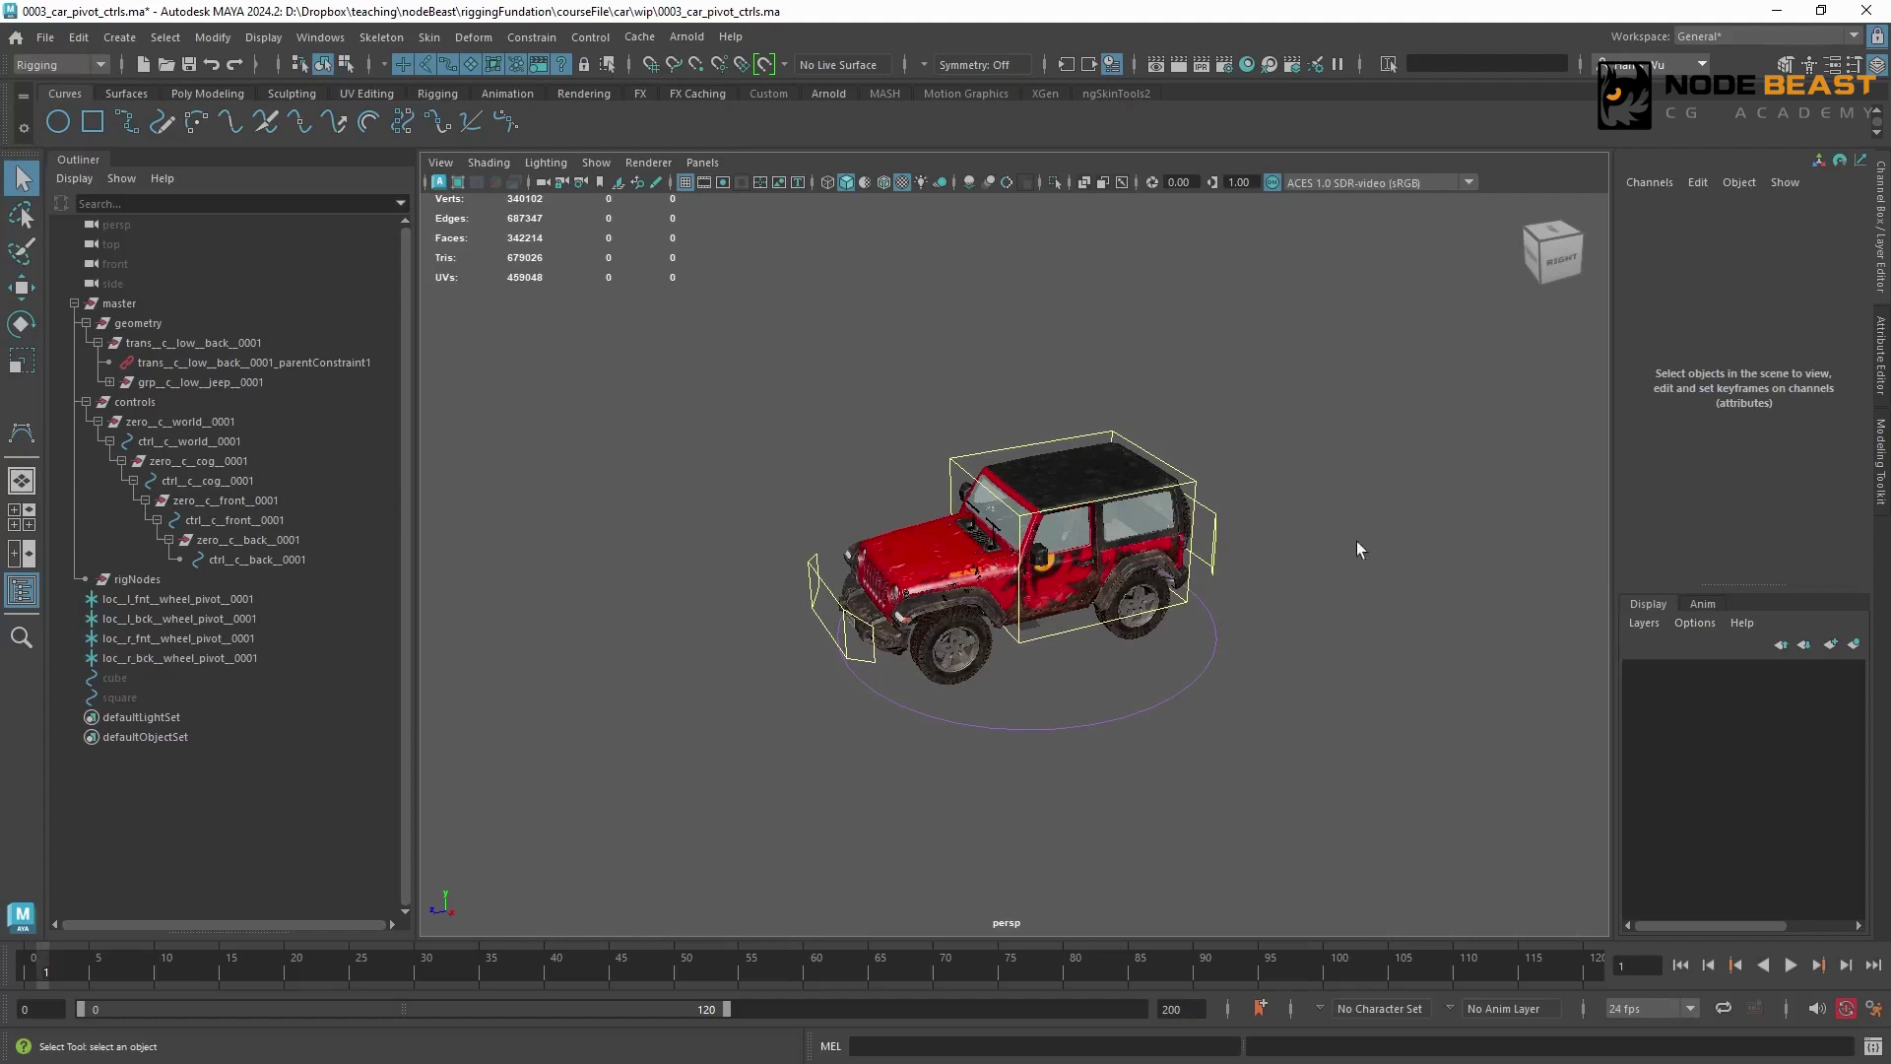
Scale-constrain trans__c__low__back__0001 to ctrl__c__back__0001, and clear the selection
click(1216, 536)
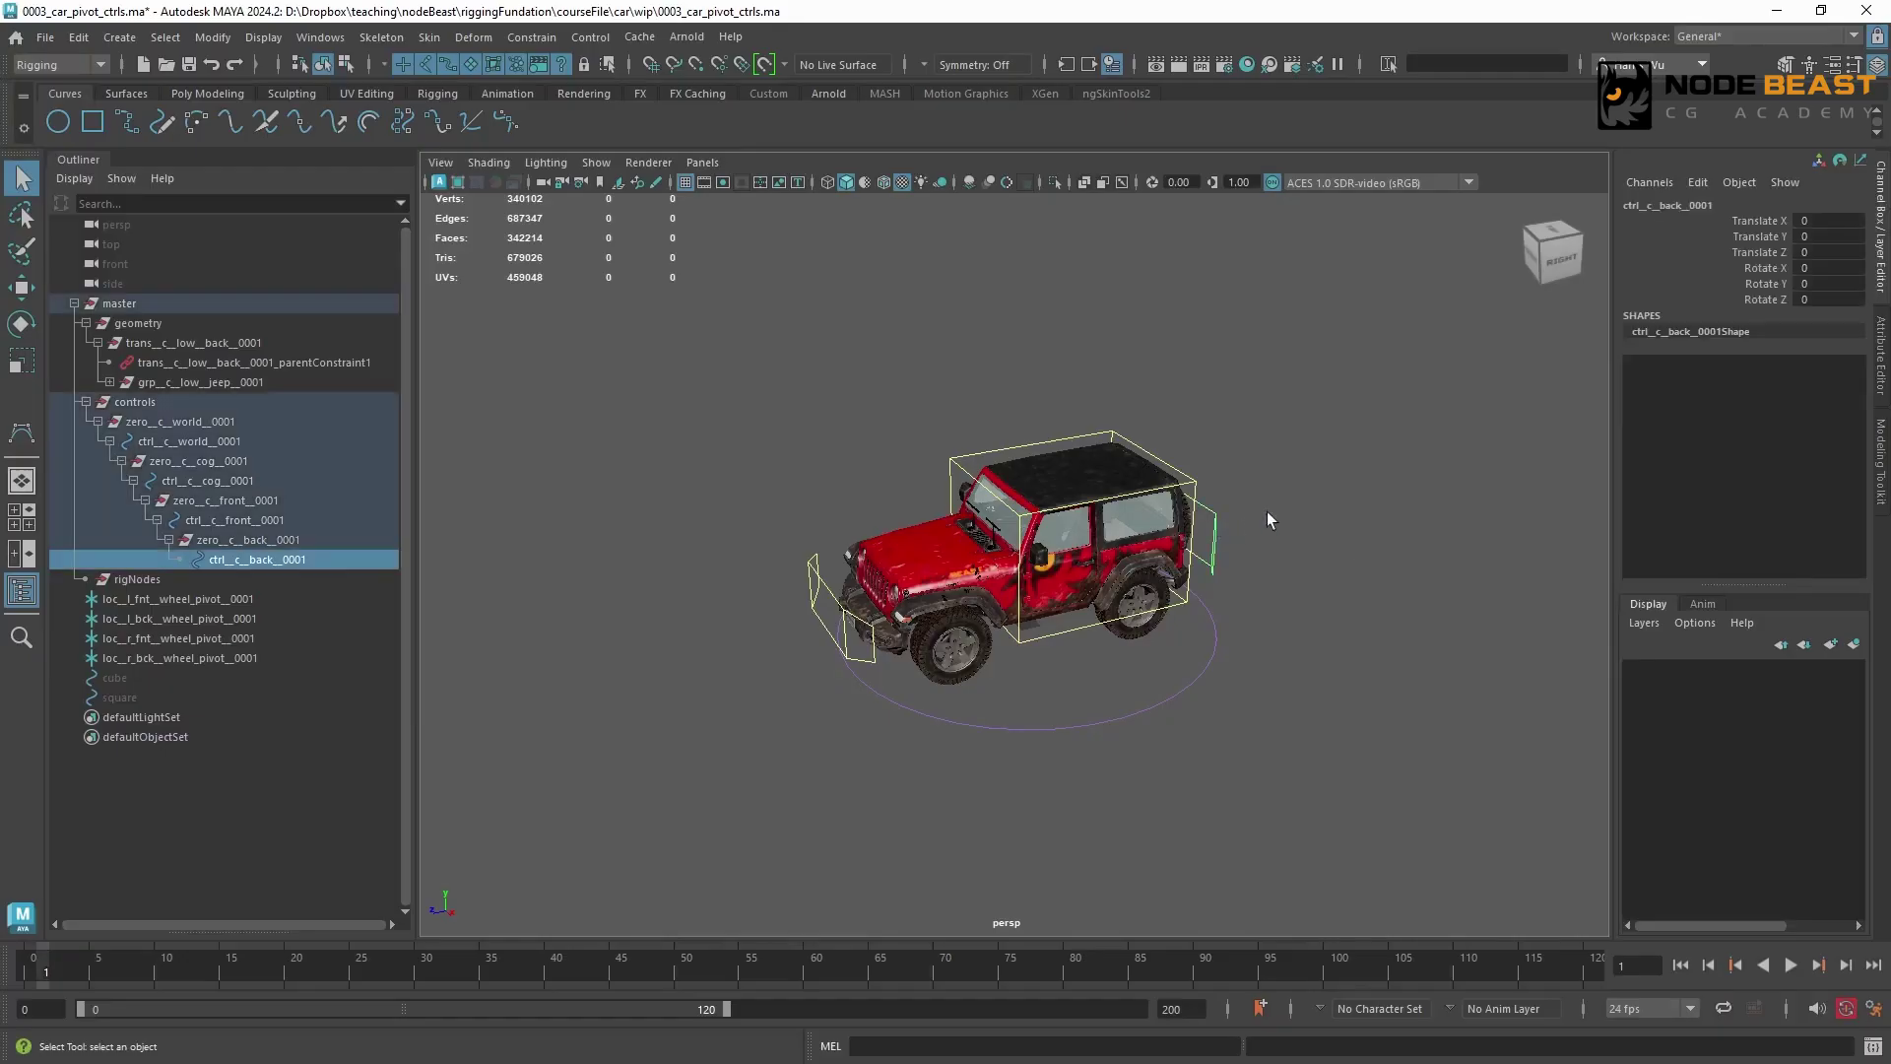
ctrl+click(293, 344)
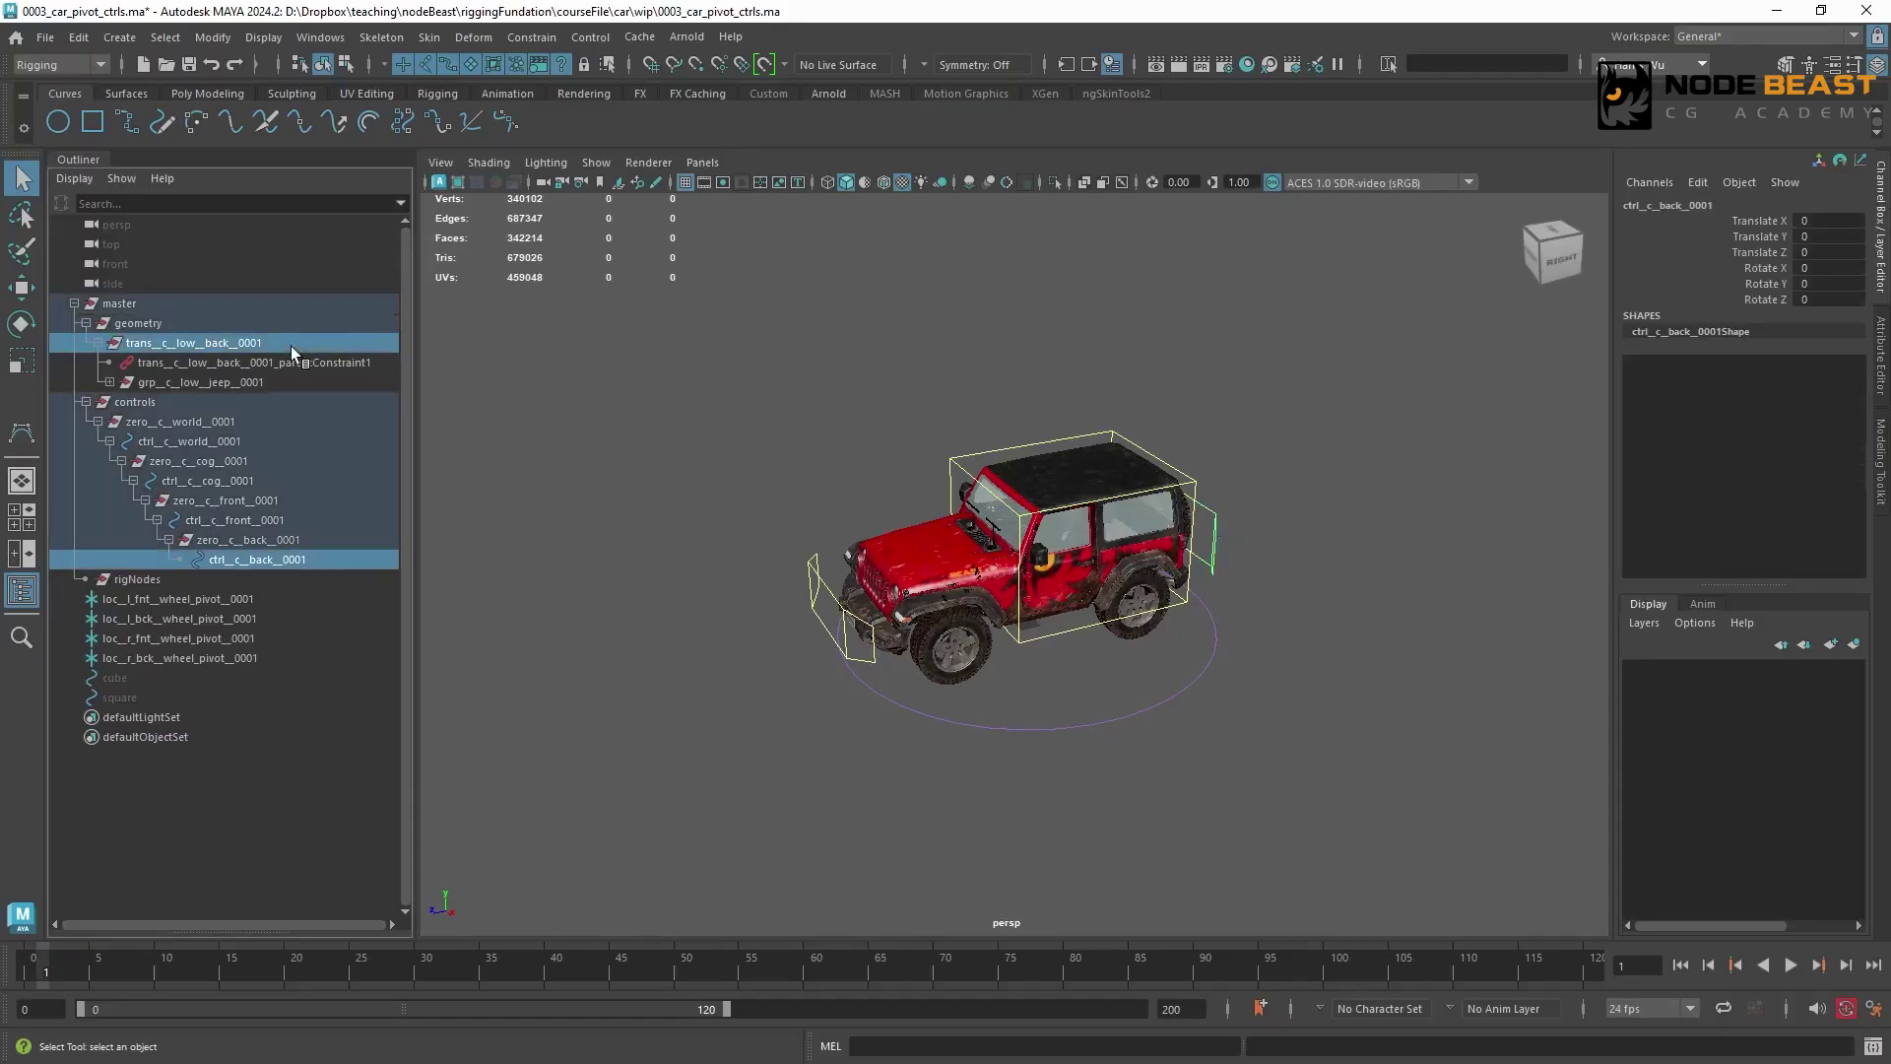
click(531, 37)
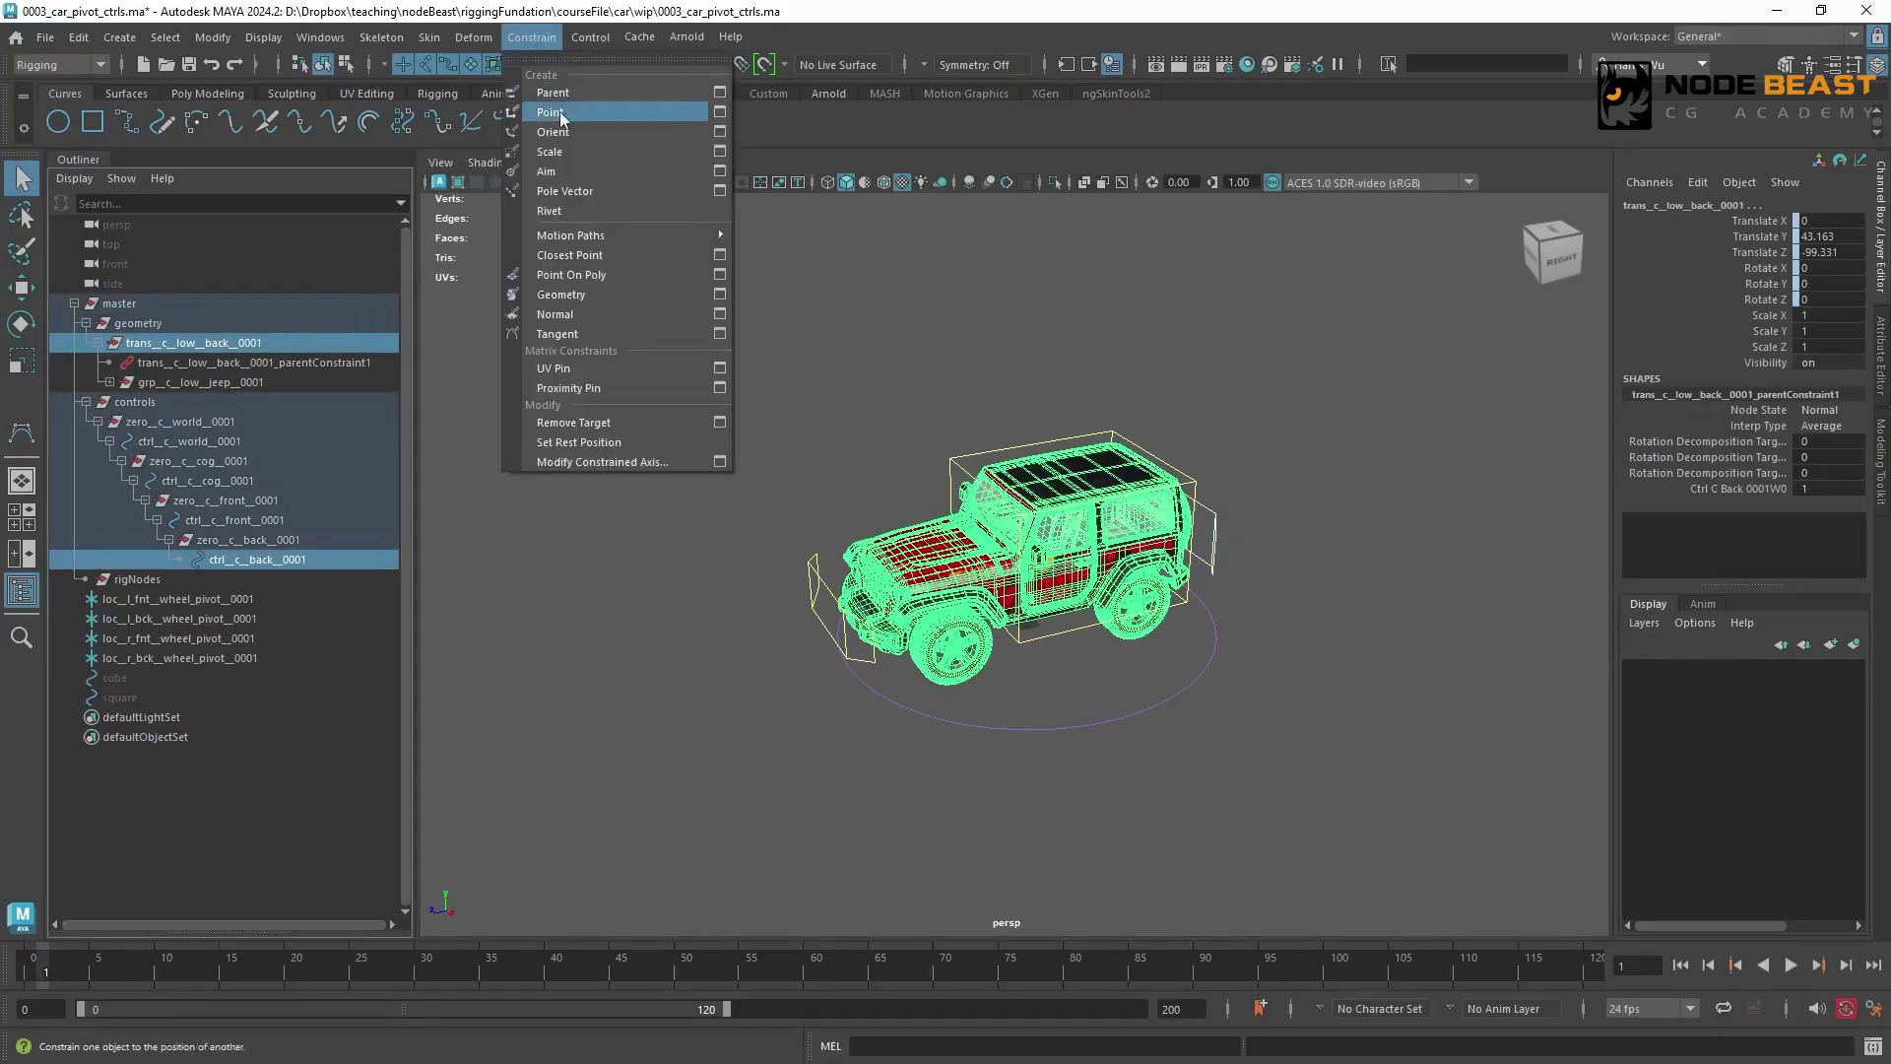
click(568, 161)
click(1275, 427)
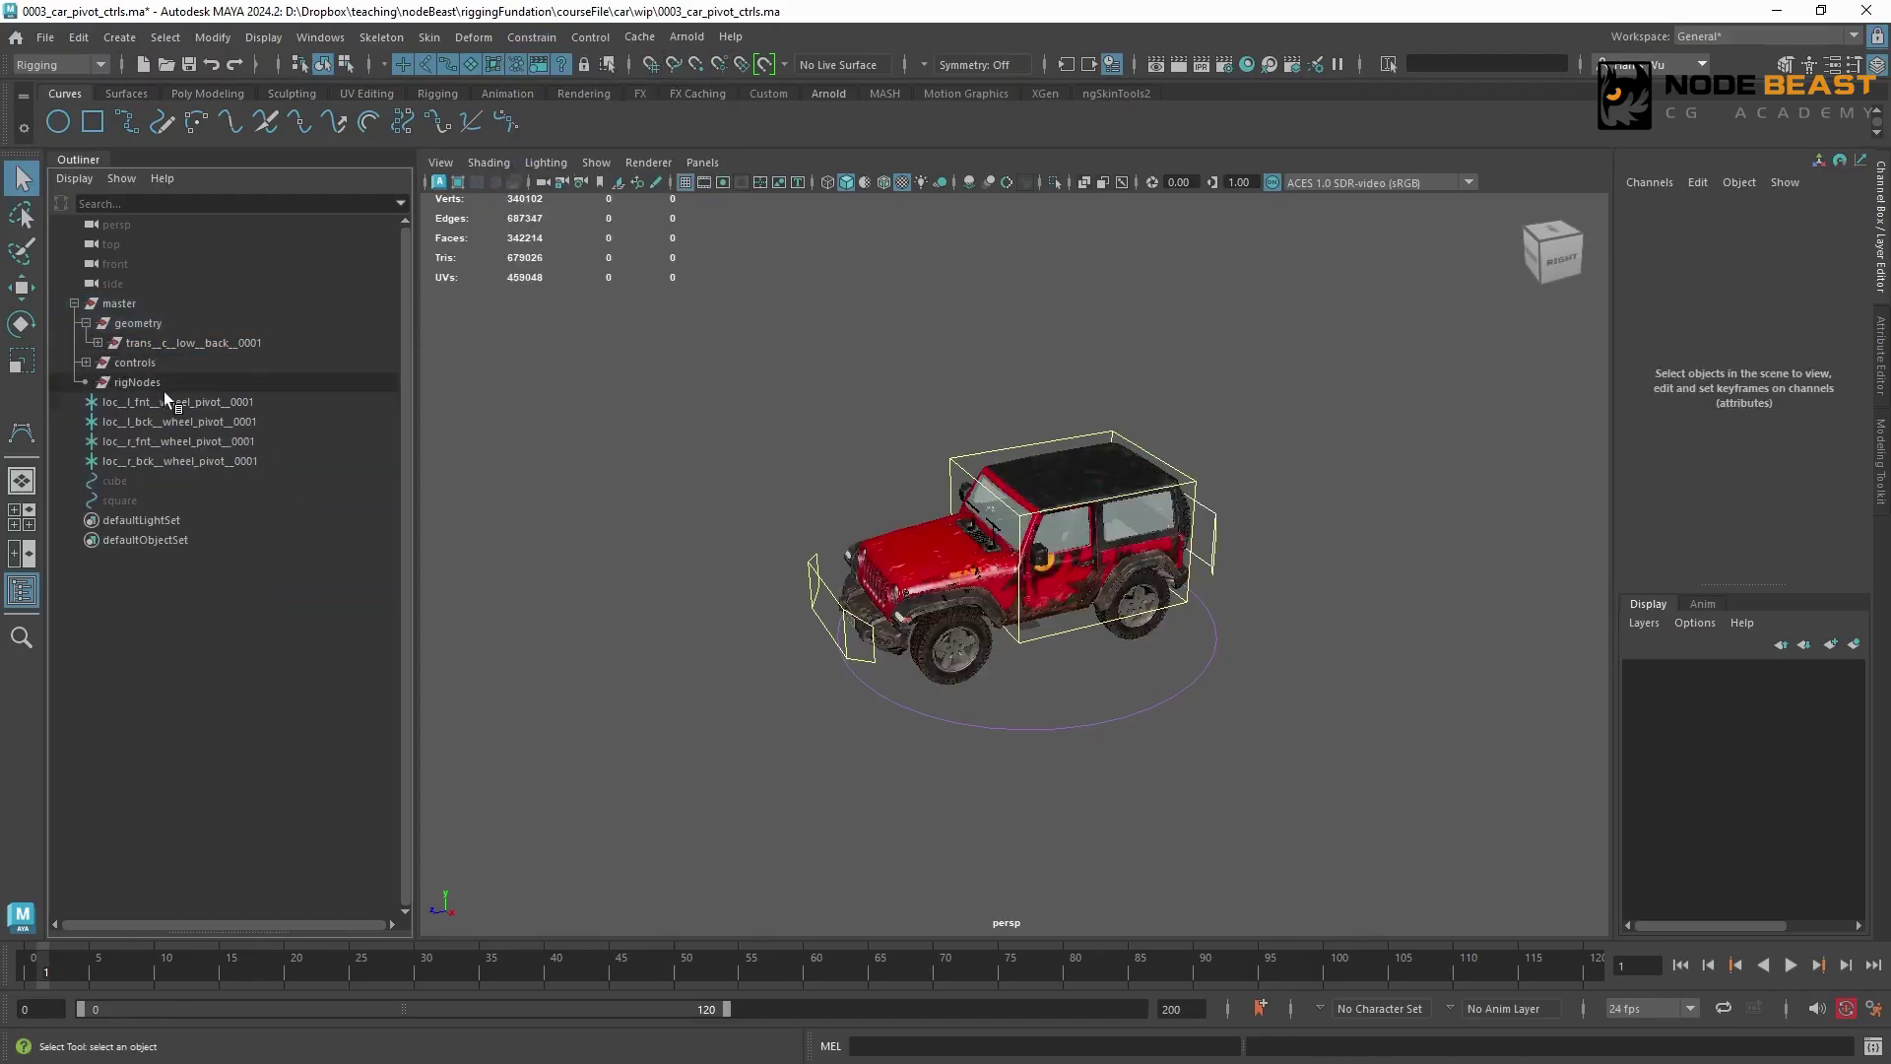
Test the whole rig's scaling by adjusting the Rig Scale attribute on ctrl__c__world__0001
drag(1157, 666, 1246, 690)
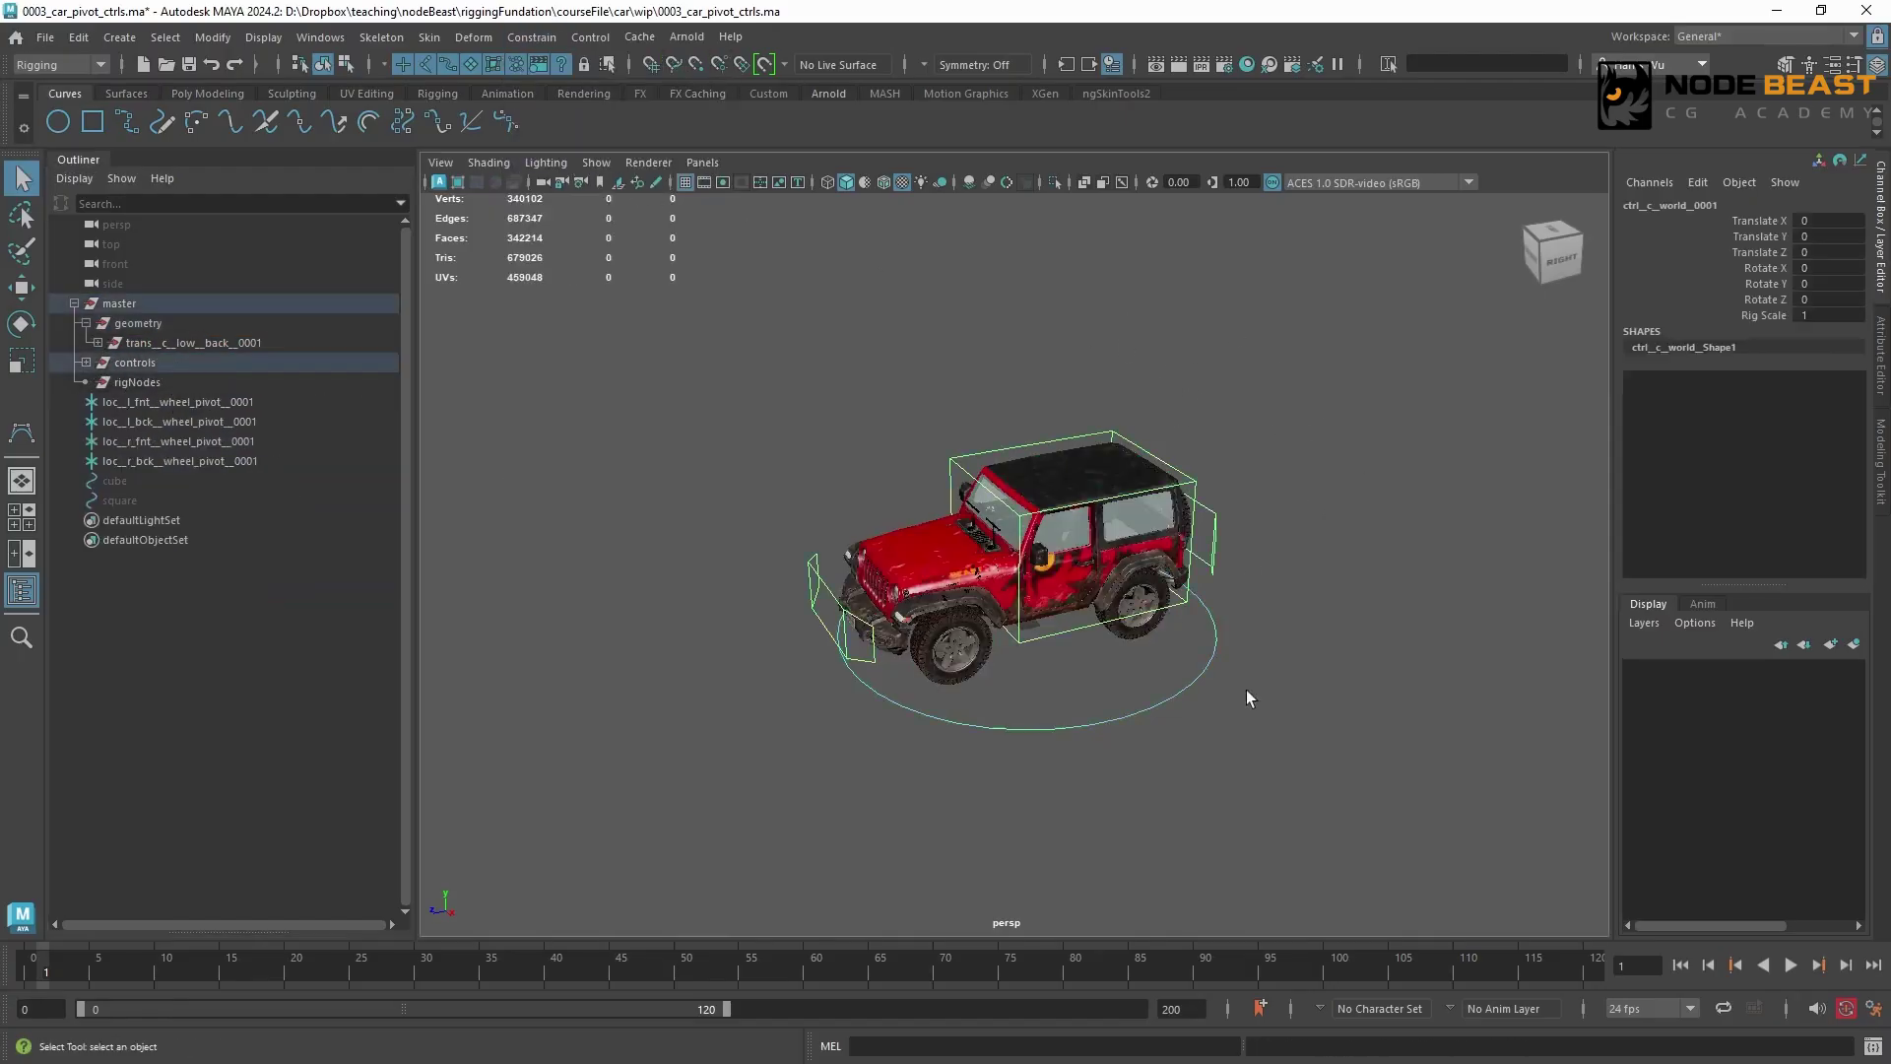
click(1765, 315)
middle_drag(1330, 410, 1369, 424)
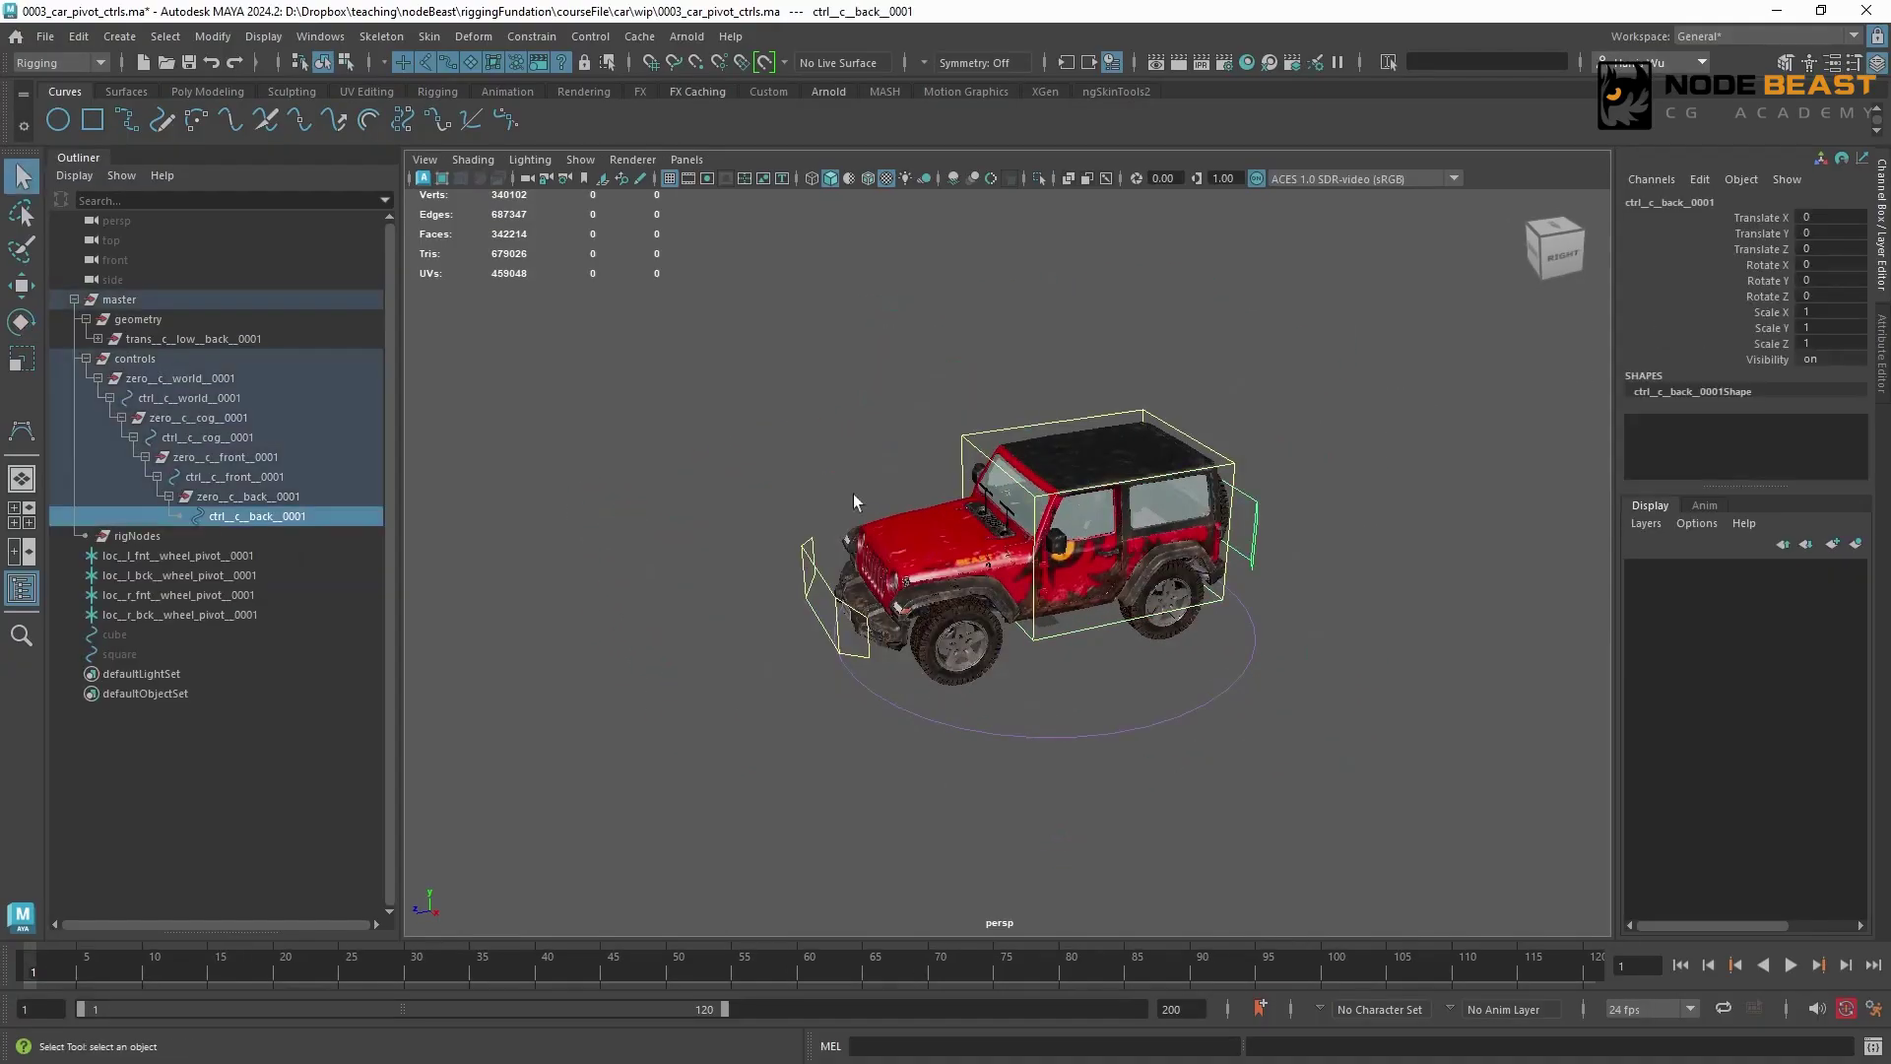
Hide the Scale X, Y, Z and Visibility channels of ctrl__c__front__0001 and ctrl__c__back__0001, and clear the selection
shift+click(806, 564)
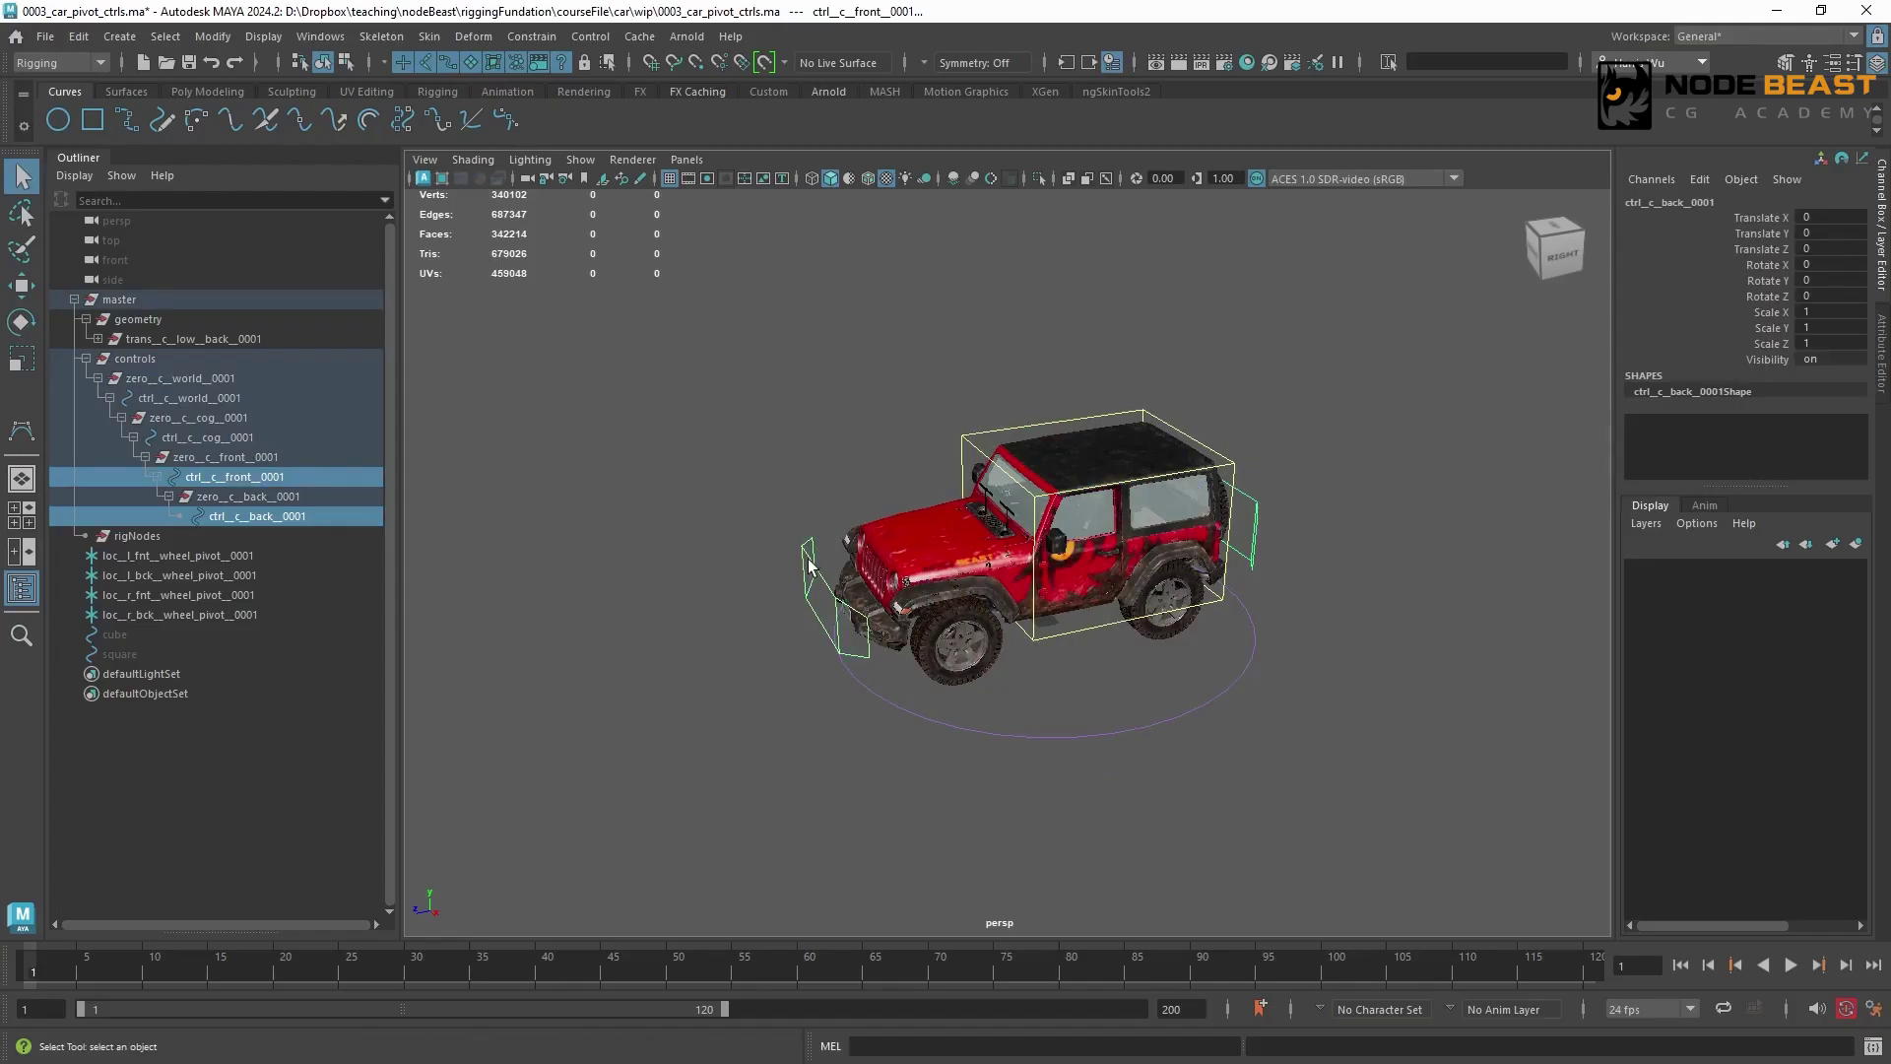
drag(1769, 310, 1771, 361)
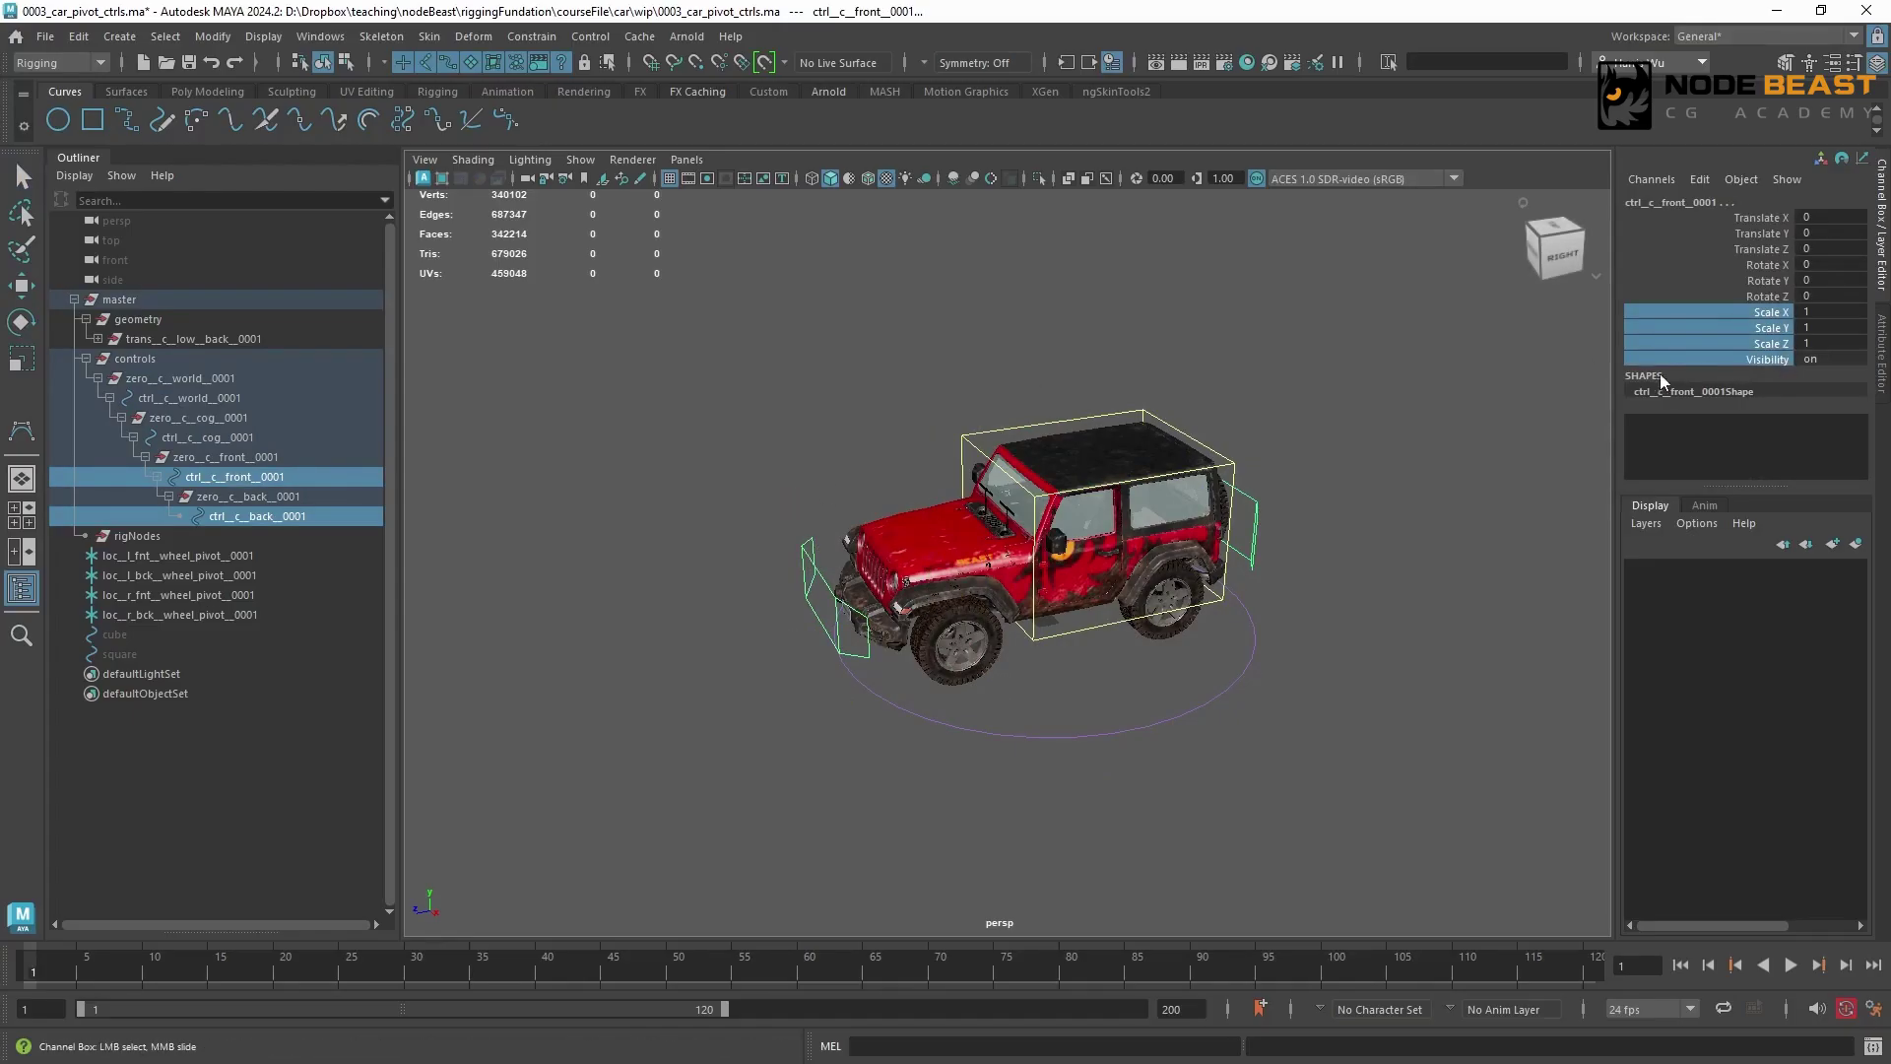
right_click(1747, 347)
click(1711, 867)
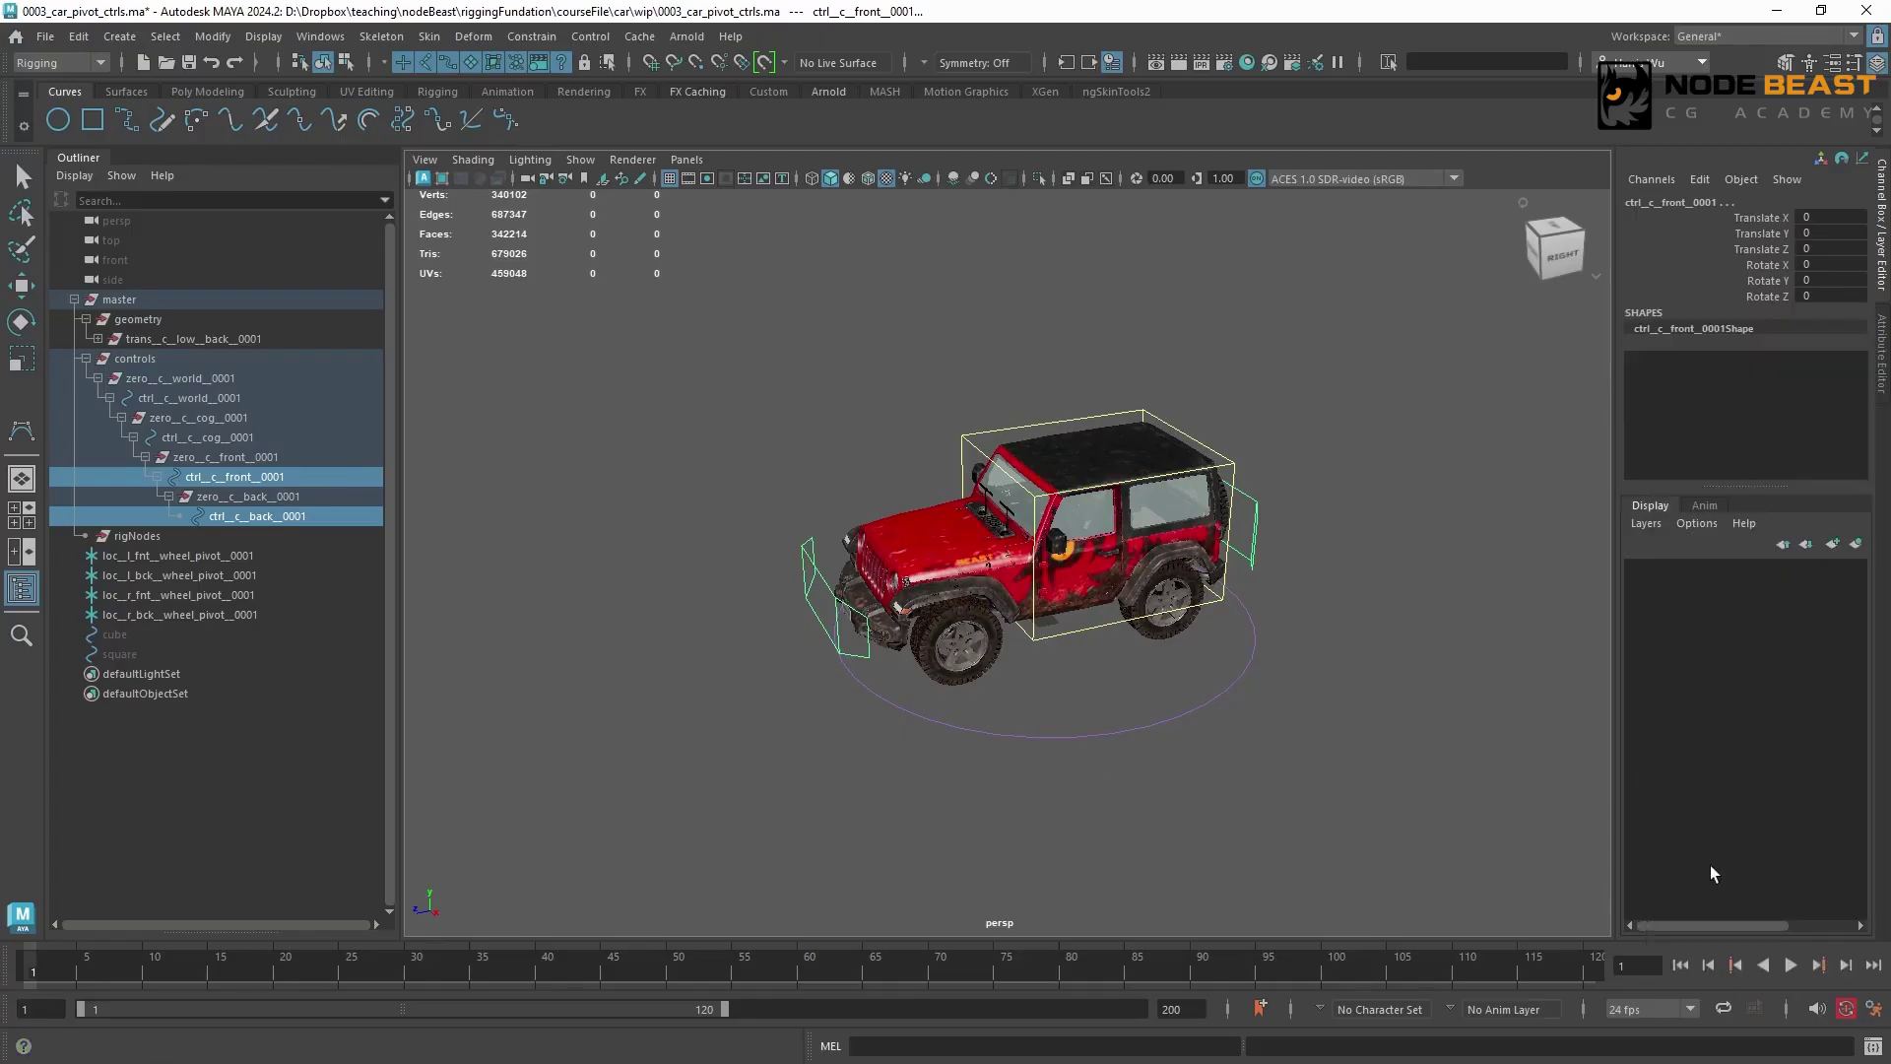
key(q)
click(1286, 399)
Inspect the finished rig from a front three-quarter view, and collapse the master hierarchy
alt+middle_drag(1281, 378, 1260, 421)
alt+right_drag(1259, 422, 1303, 445)
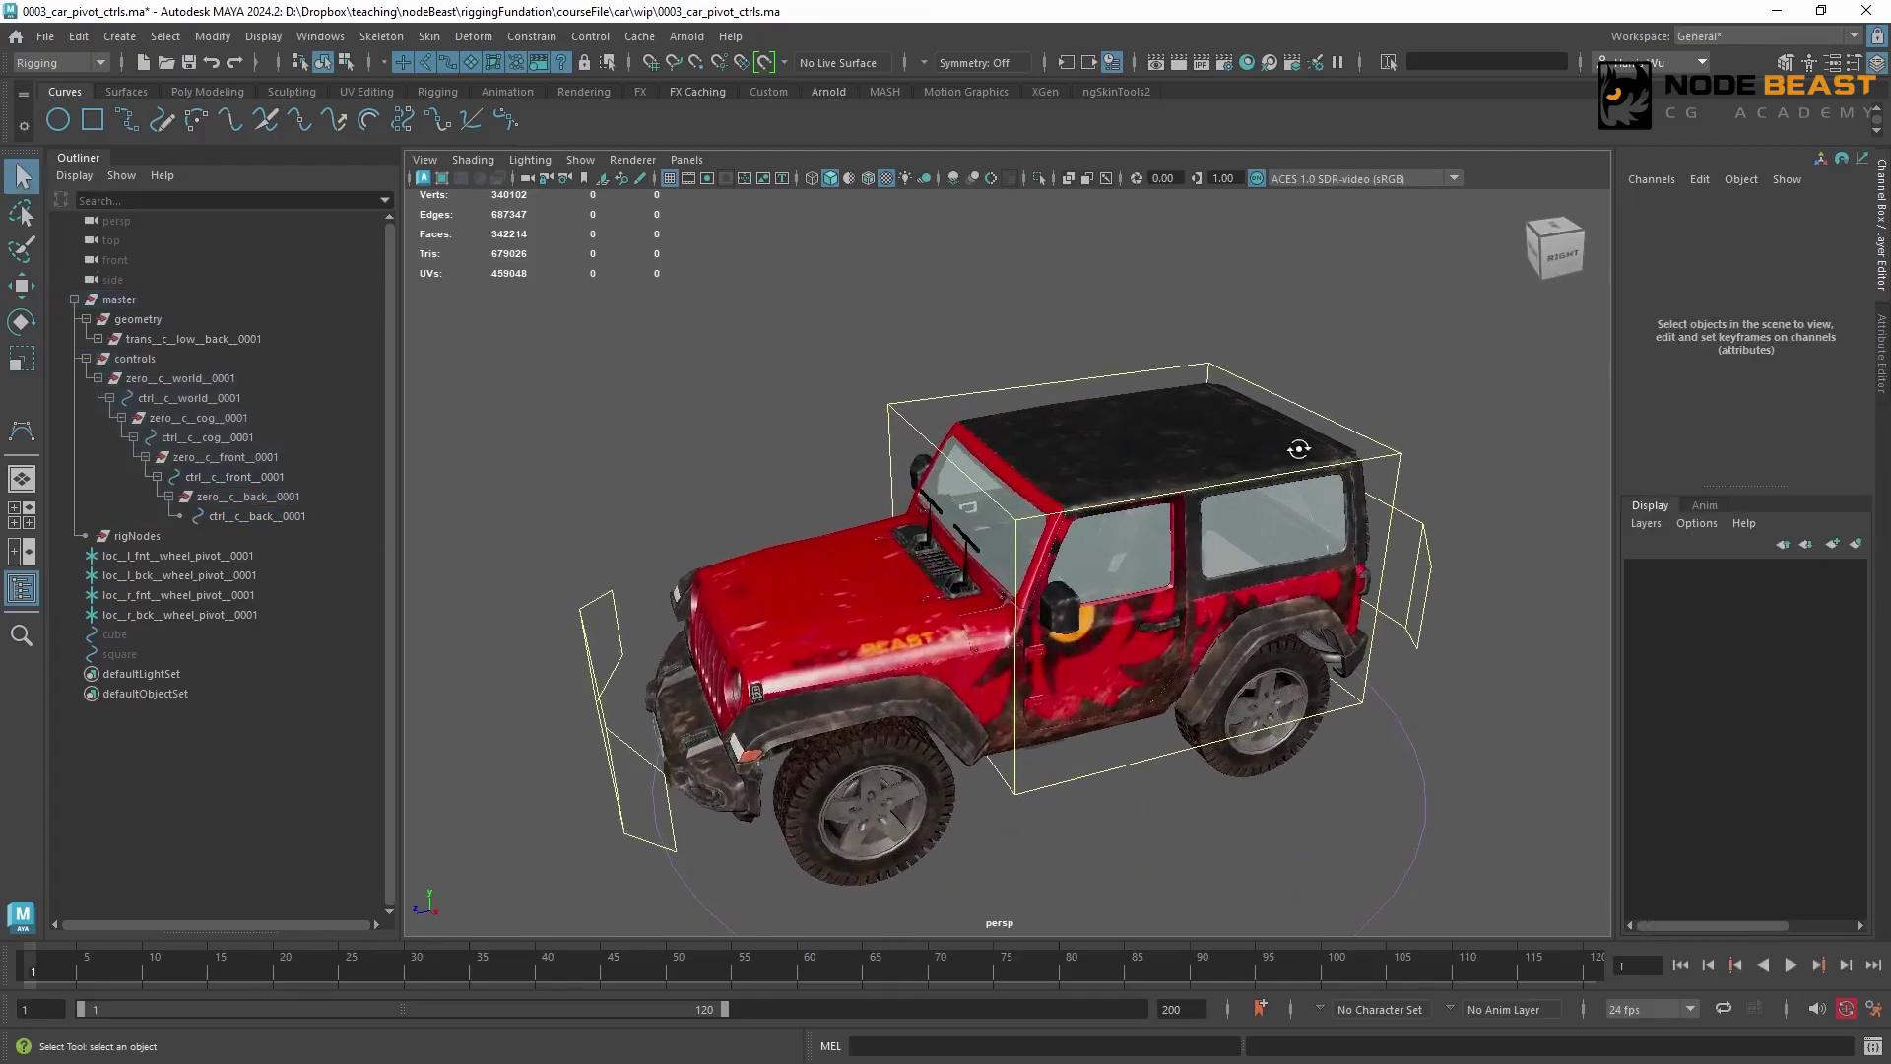
alt+drag(1298, 449, 1250, 396)
click(74, 299)
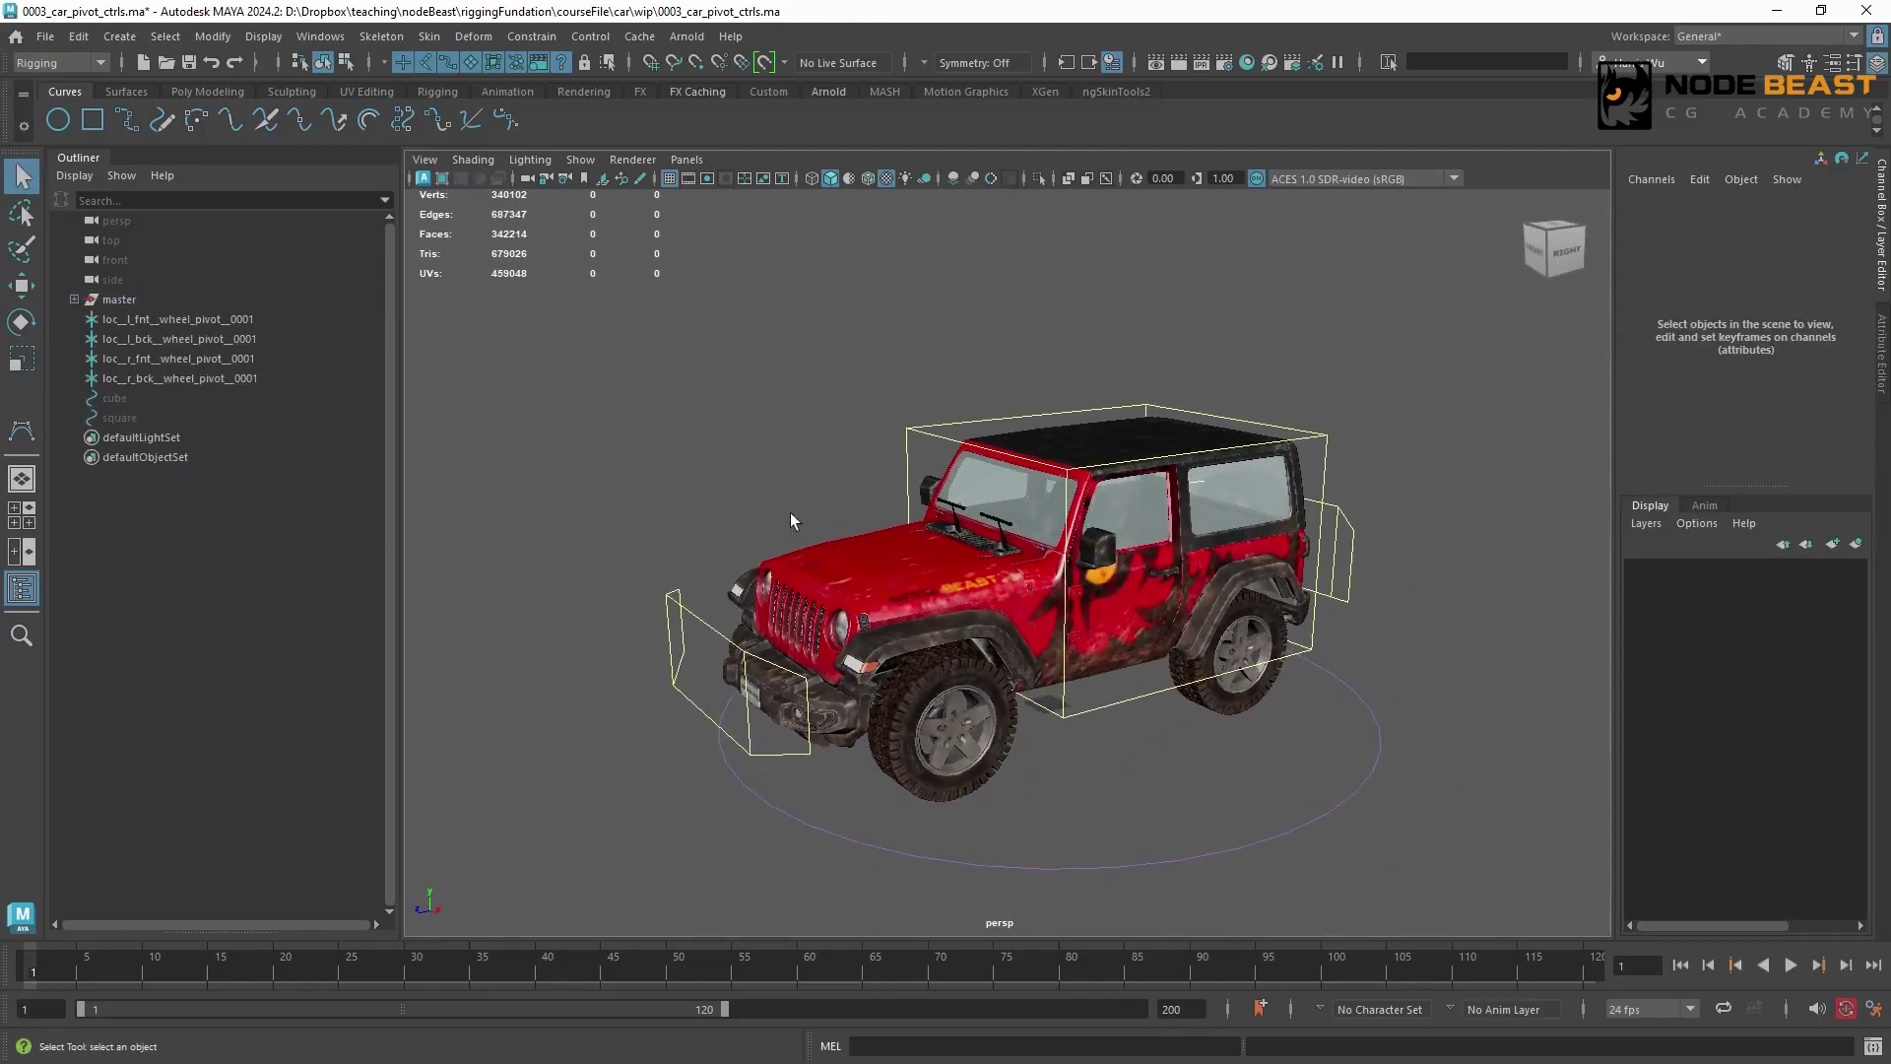